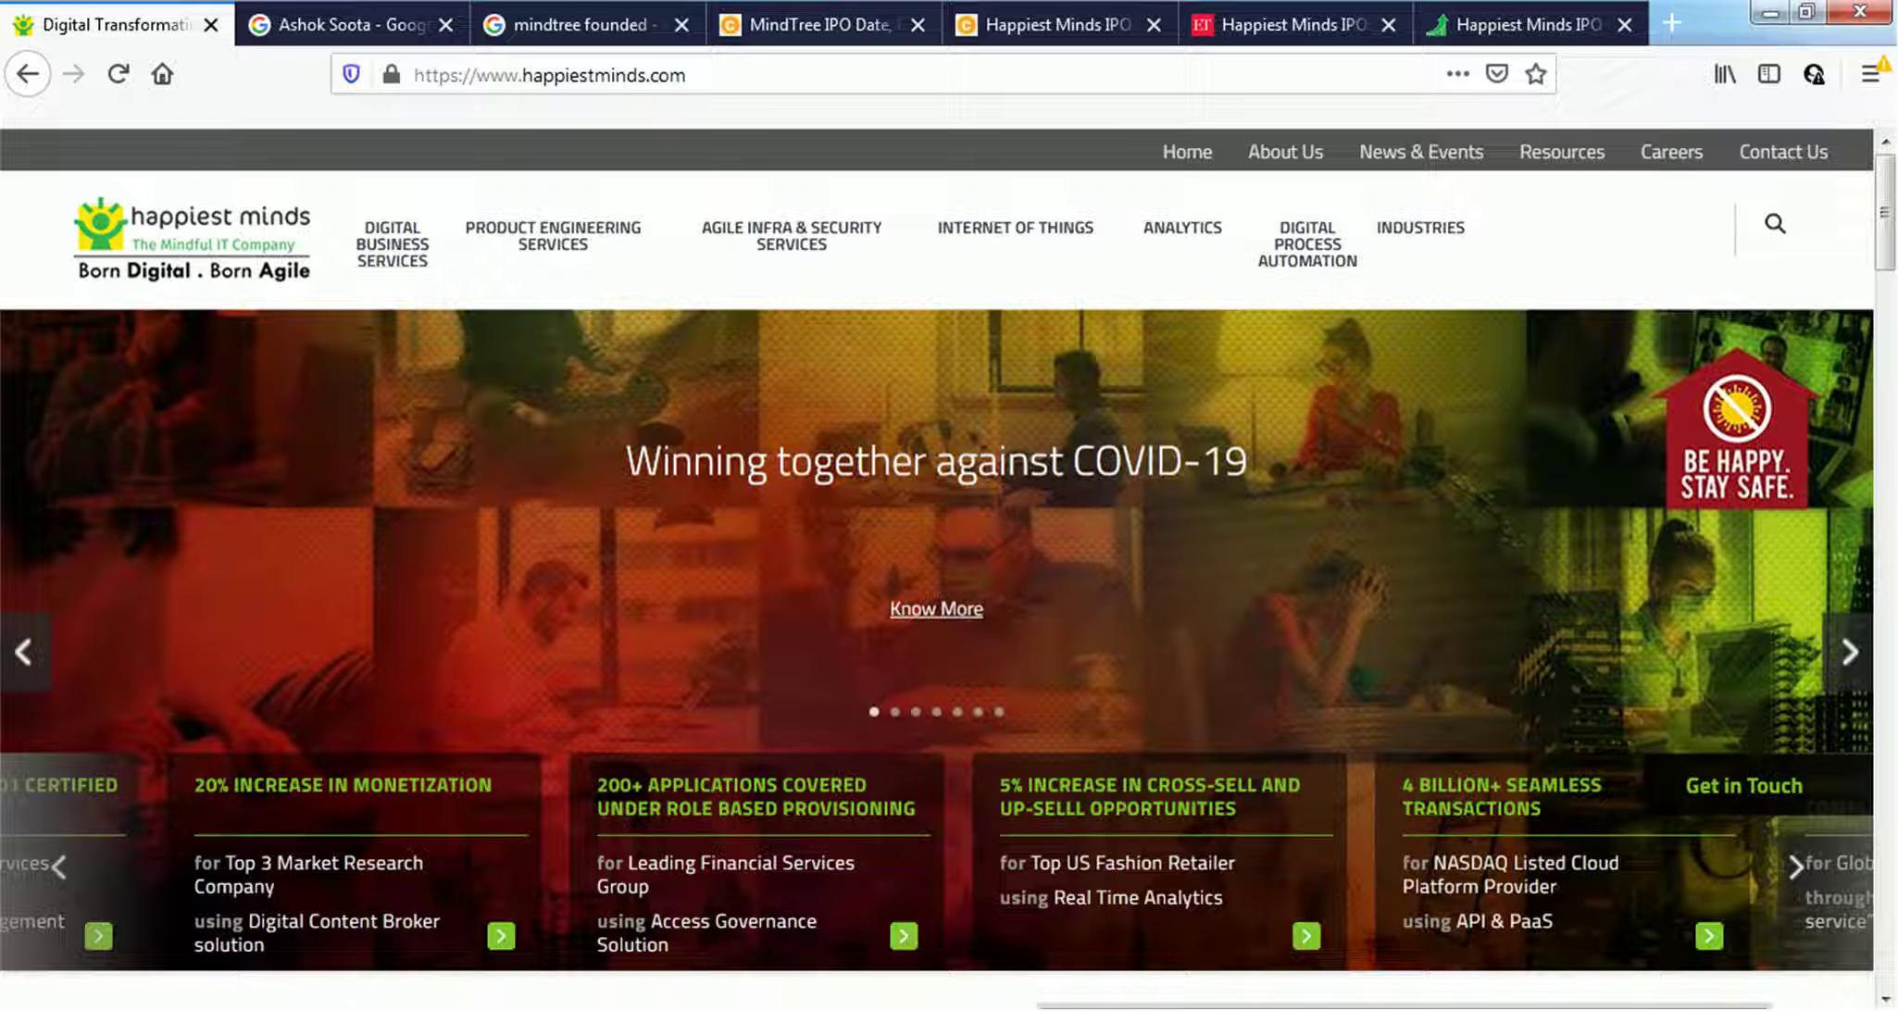
Step: Switch to the Happiest Mind workbook in Excel and review the company name, CMP and number of shares entries
{"action": "key", "text": "alt+Tab"}
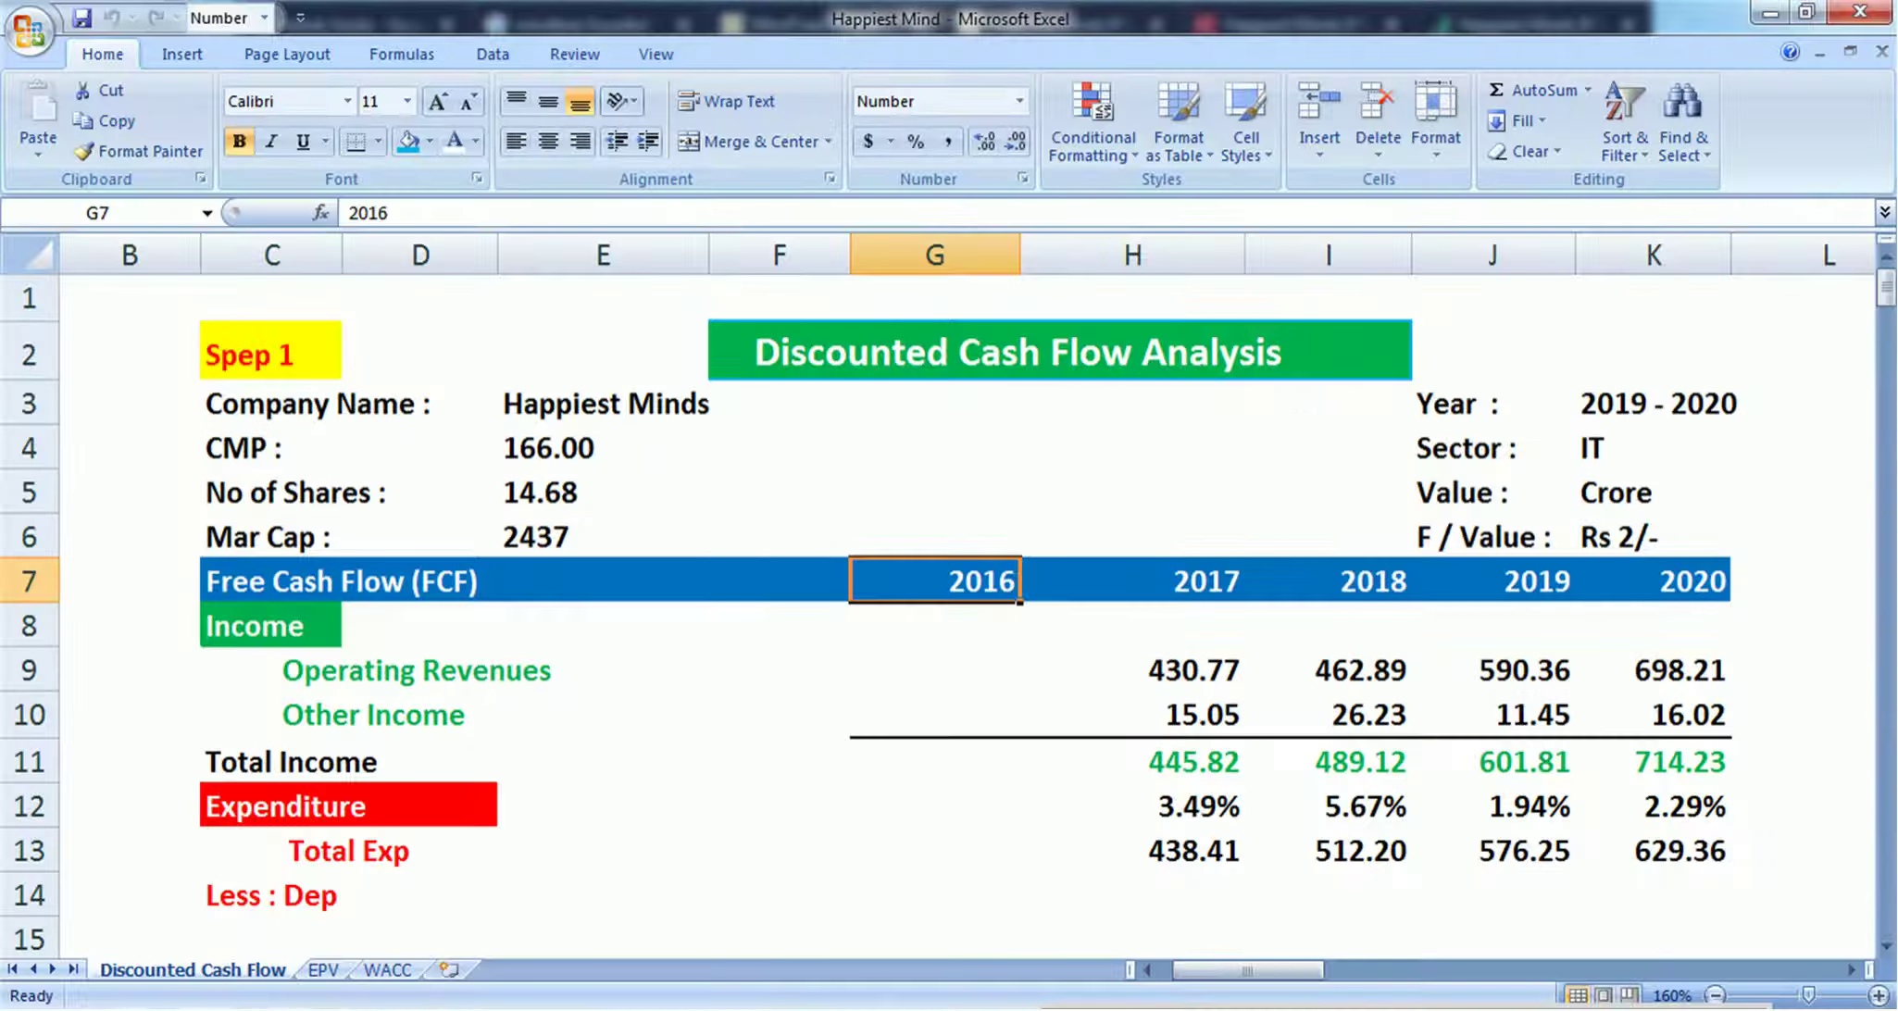
{"action": "left_click", "coordinate": [603, 403]}
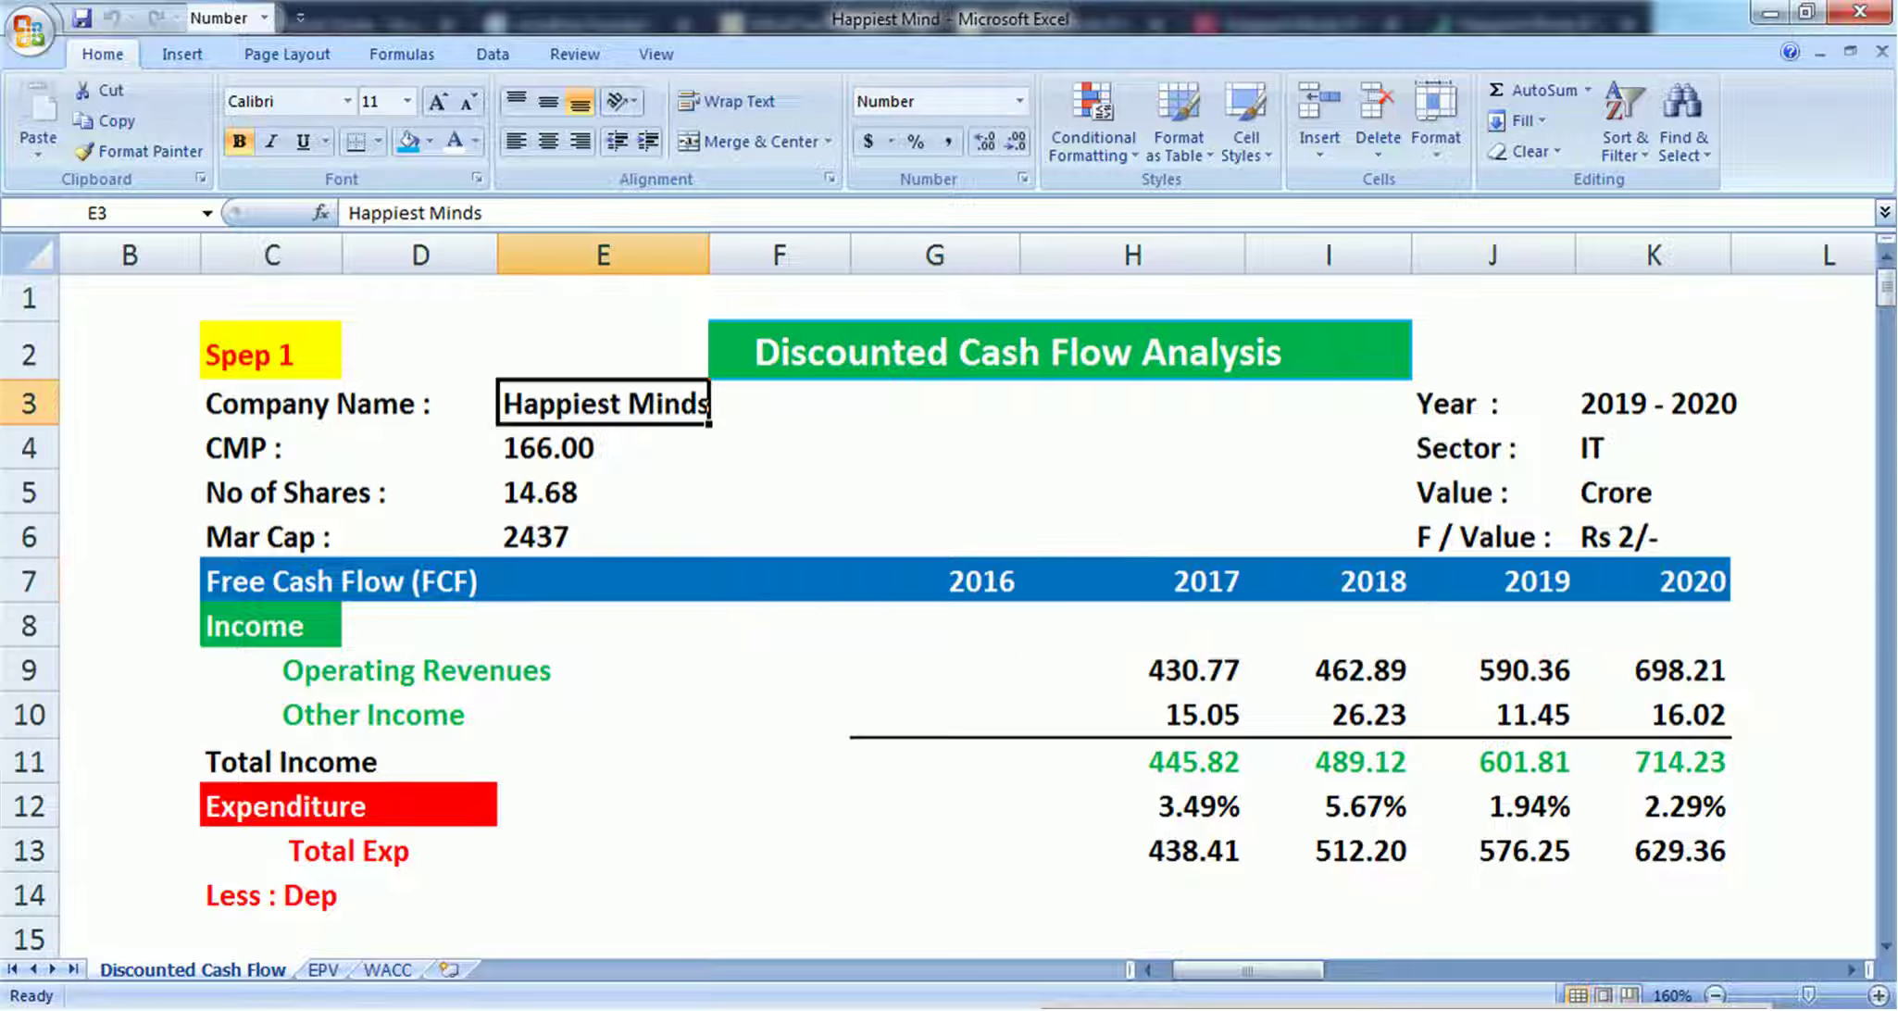
{"action": "left_click", "coordinate": [603, 447]}
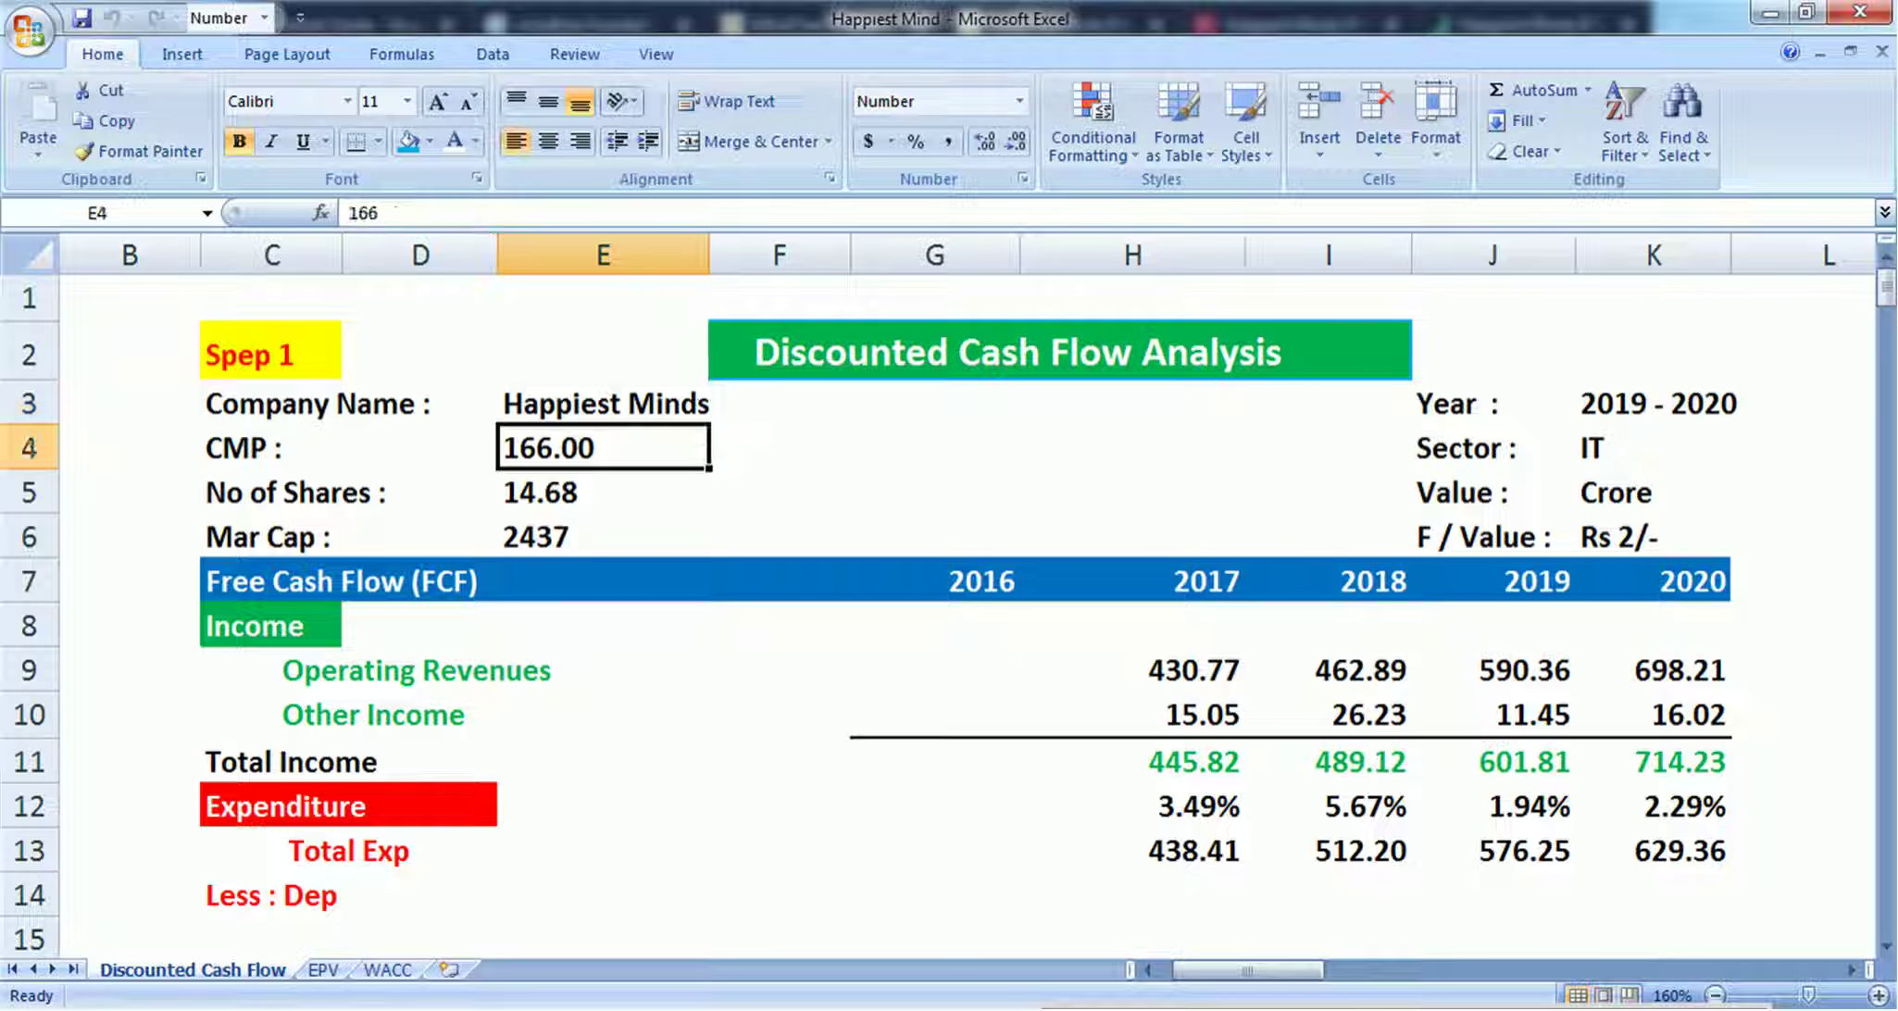
{"action": "left_click", "coordinate": [602, 491]}
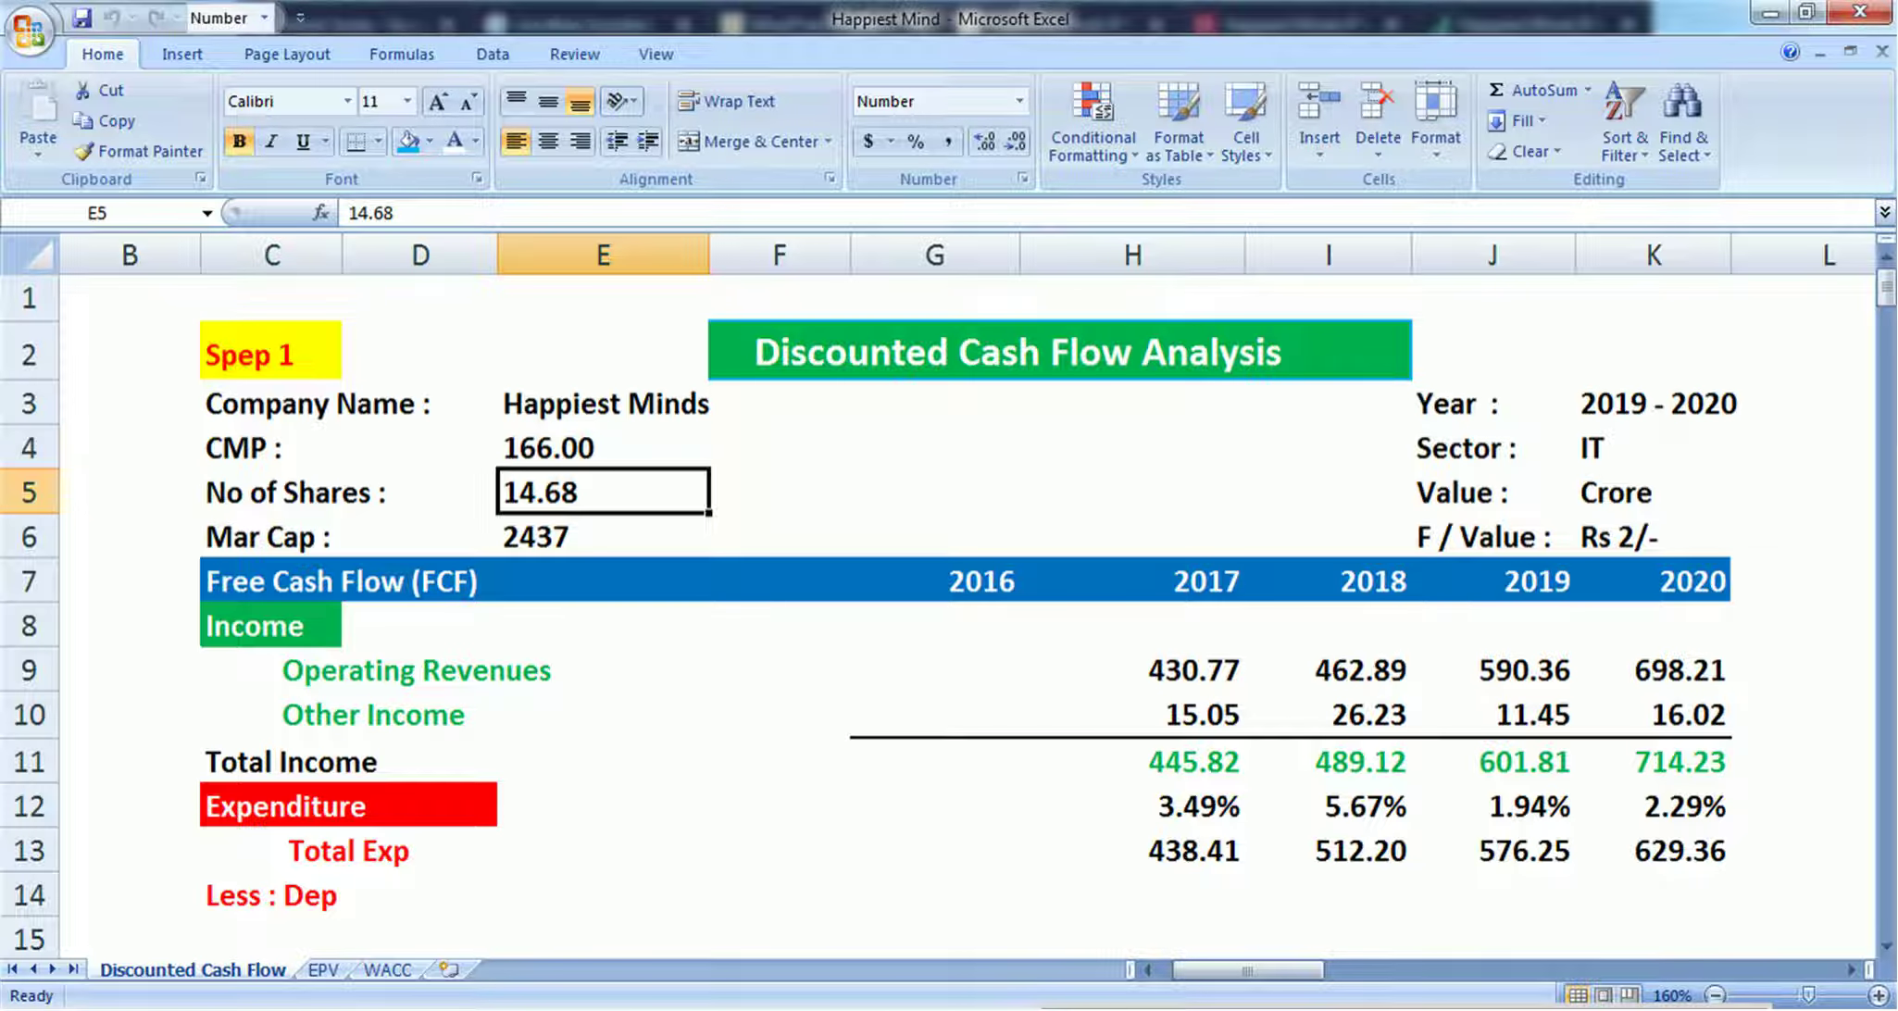
Step: Switch to the prospectus PDF and examine the shareholding pattern table on page 93, including its total row
{"action": "key", "text": "alt+Tab"}
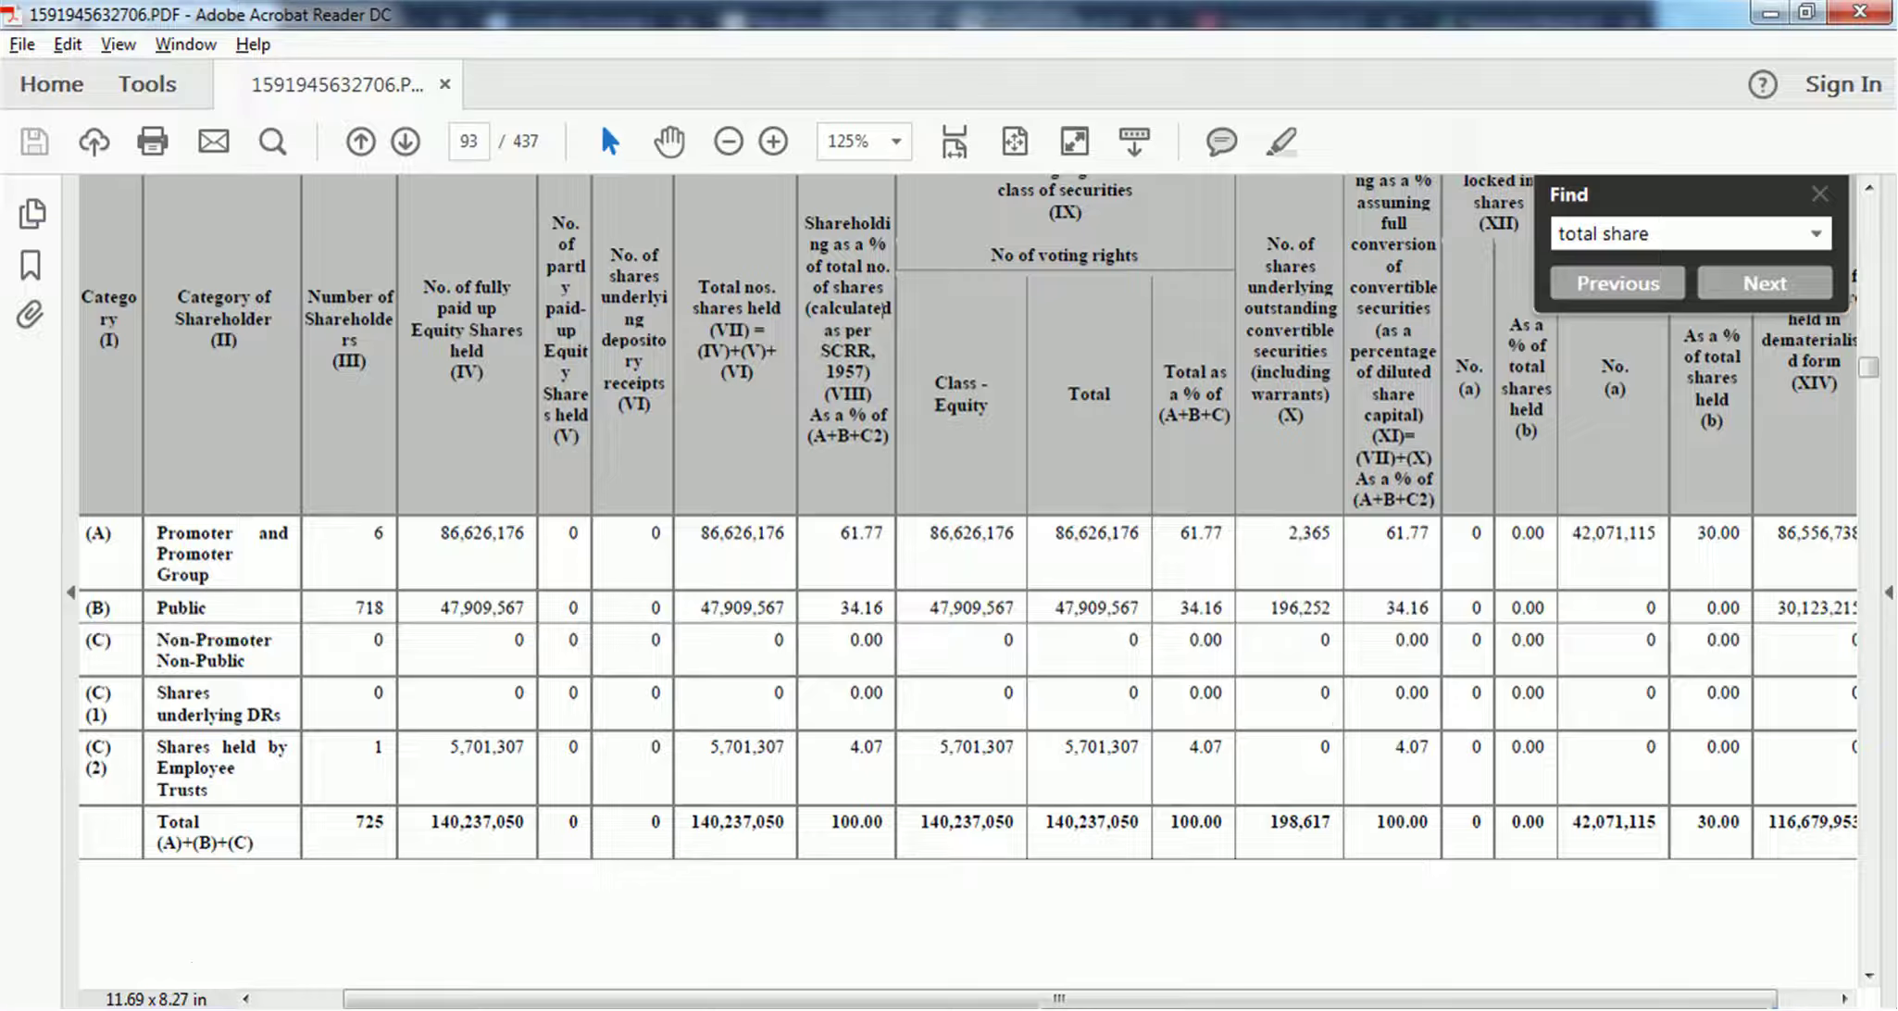
{"action": "scroll", "coordinate": [884, 378], "scroll_direction": "up", "scroll_amount": 1}
{"action": "scroll", "coordinate": [967, 574], "scroll_direction": "up", "scroll_amount": 2}
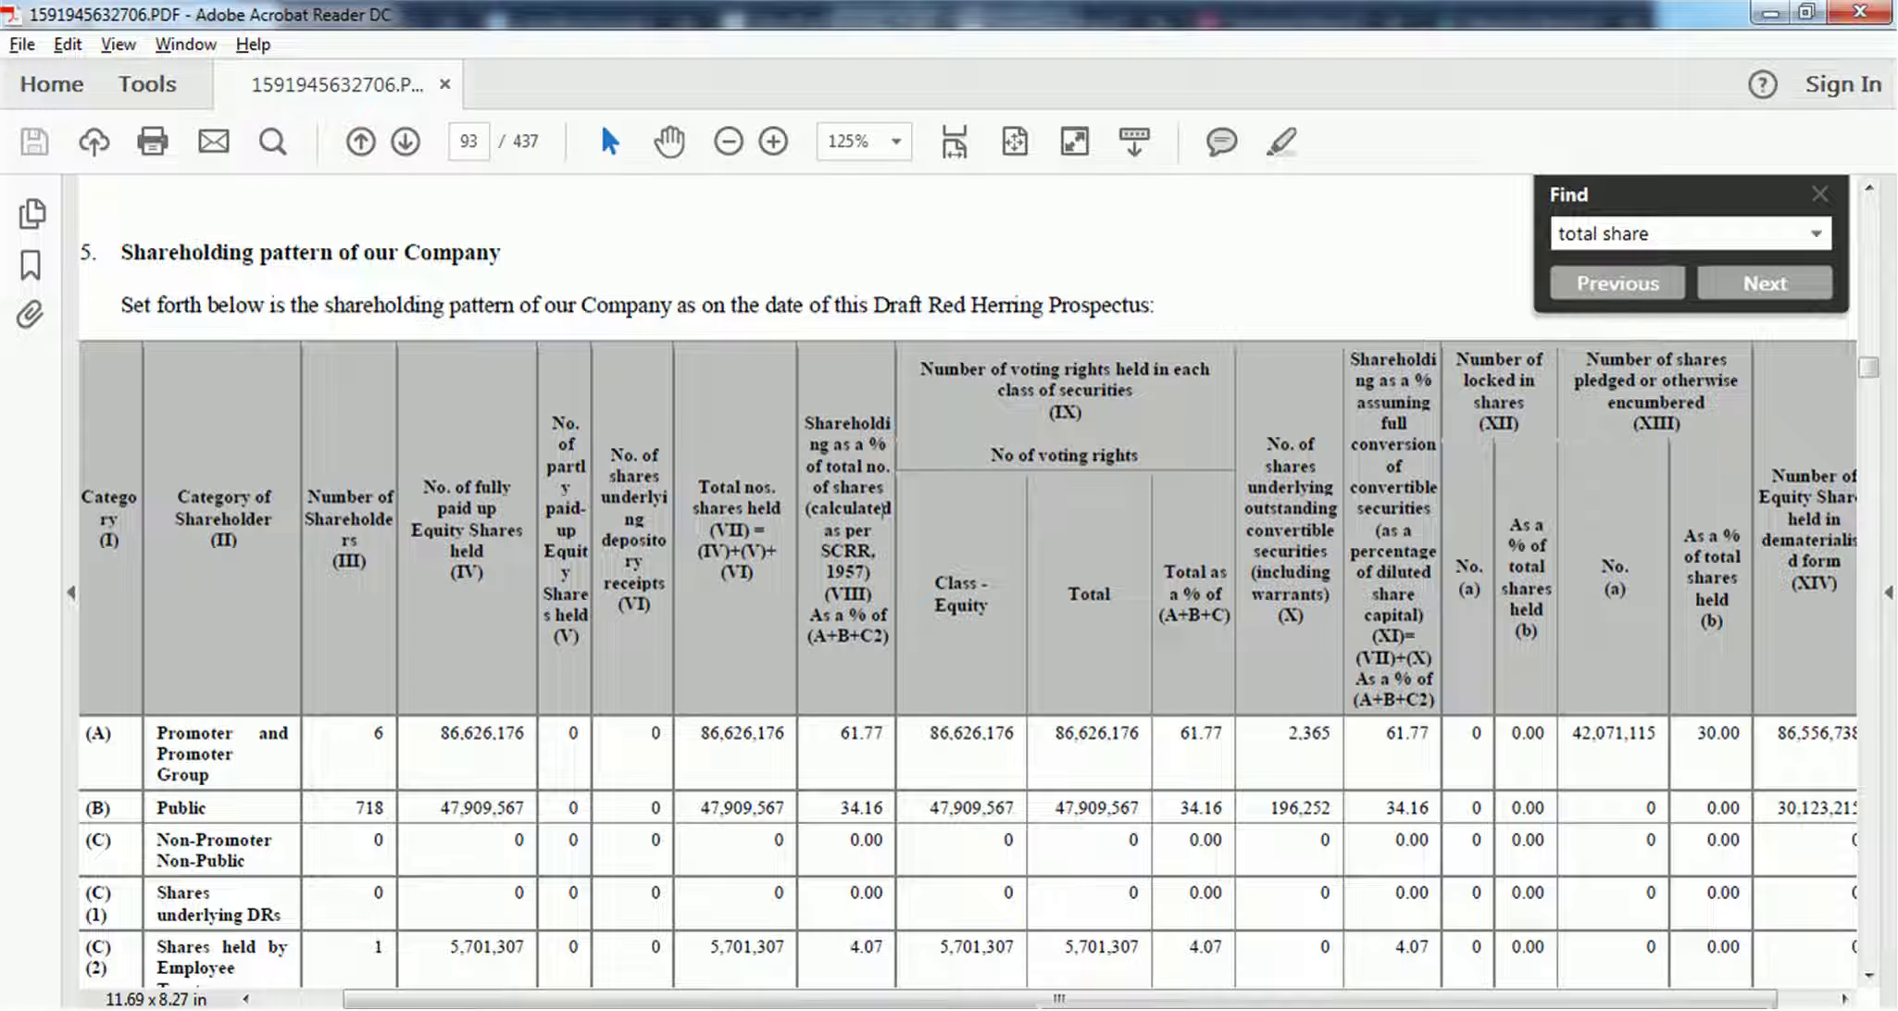
{"action": "scroll", "coordinate": [847, 507], "scroll_direction": "down", "scroll_amount": 1}
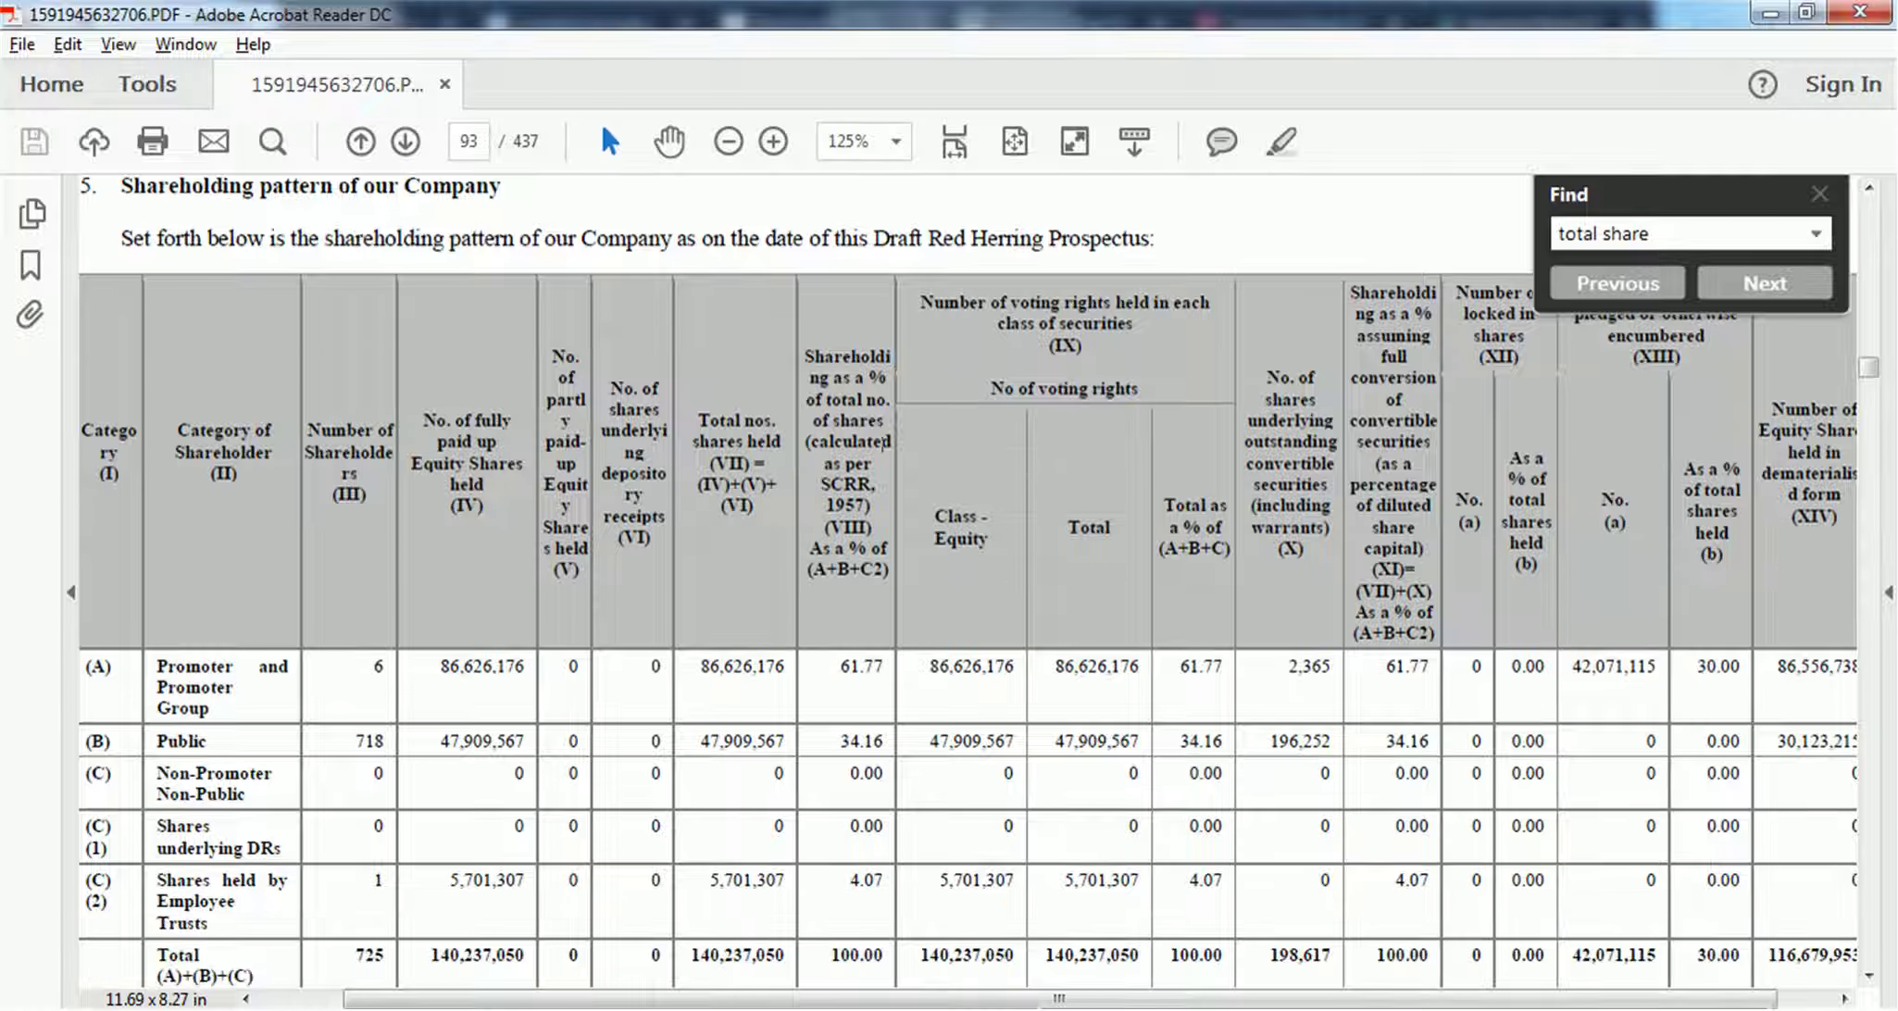
{"action": "scroll", "coordinate": [886, 441], "scroll_direction": "down", "scroll_amount": 1}
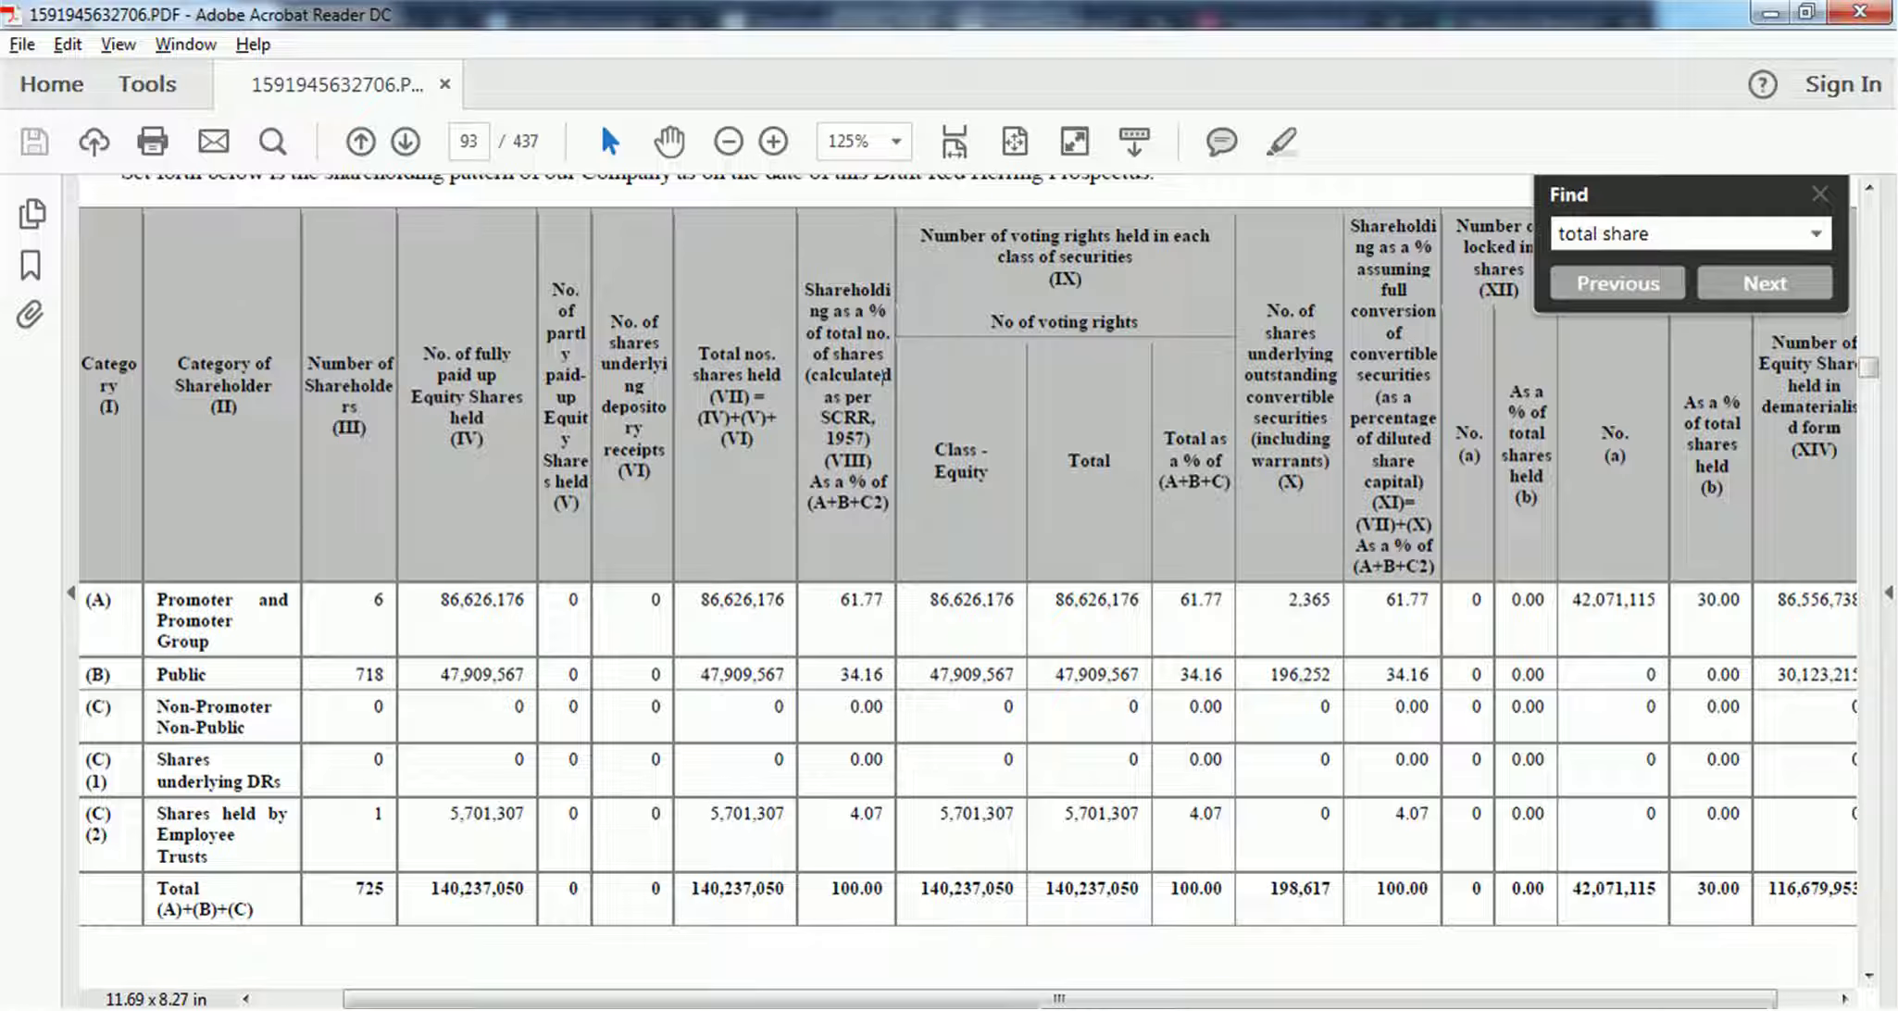
{"action": "left_click_drag", "start_coordinate": [920, 891], "coordinate": [934, 890]}
Step: Switch to the browser and check the fresh issue size in the Happiest Minds IPO details on the Chittorgarh page
{"action": "key", "text": "alt+Tab"}
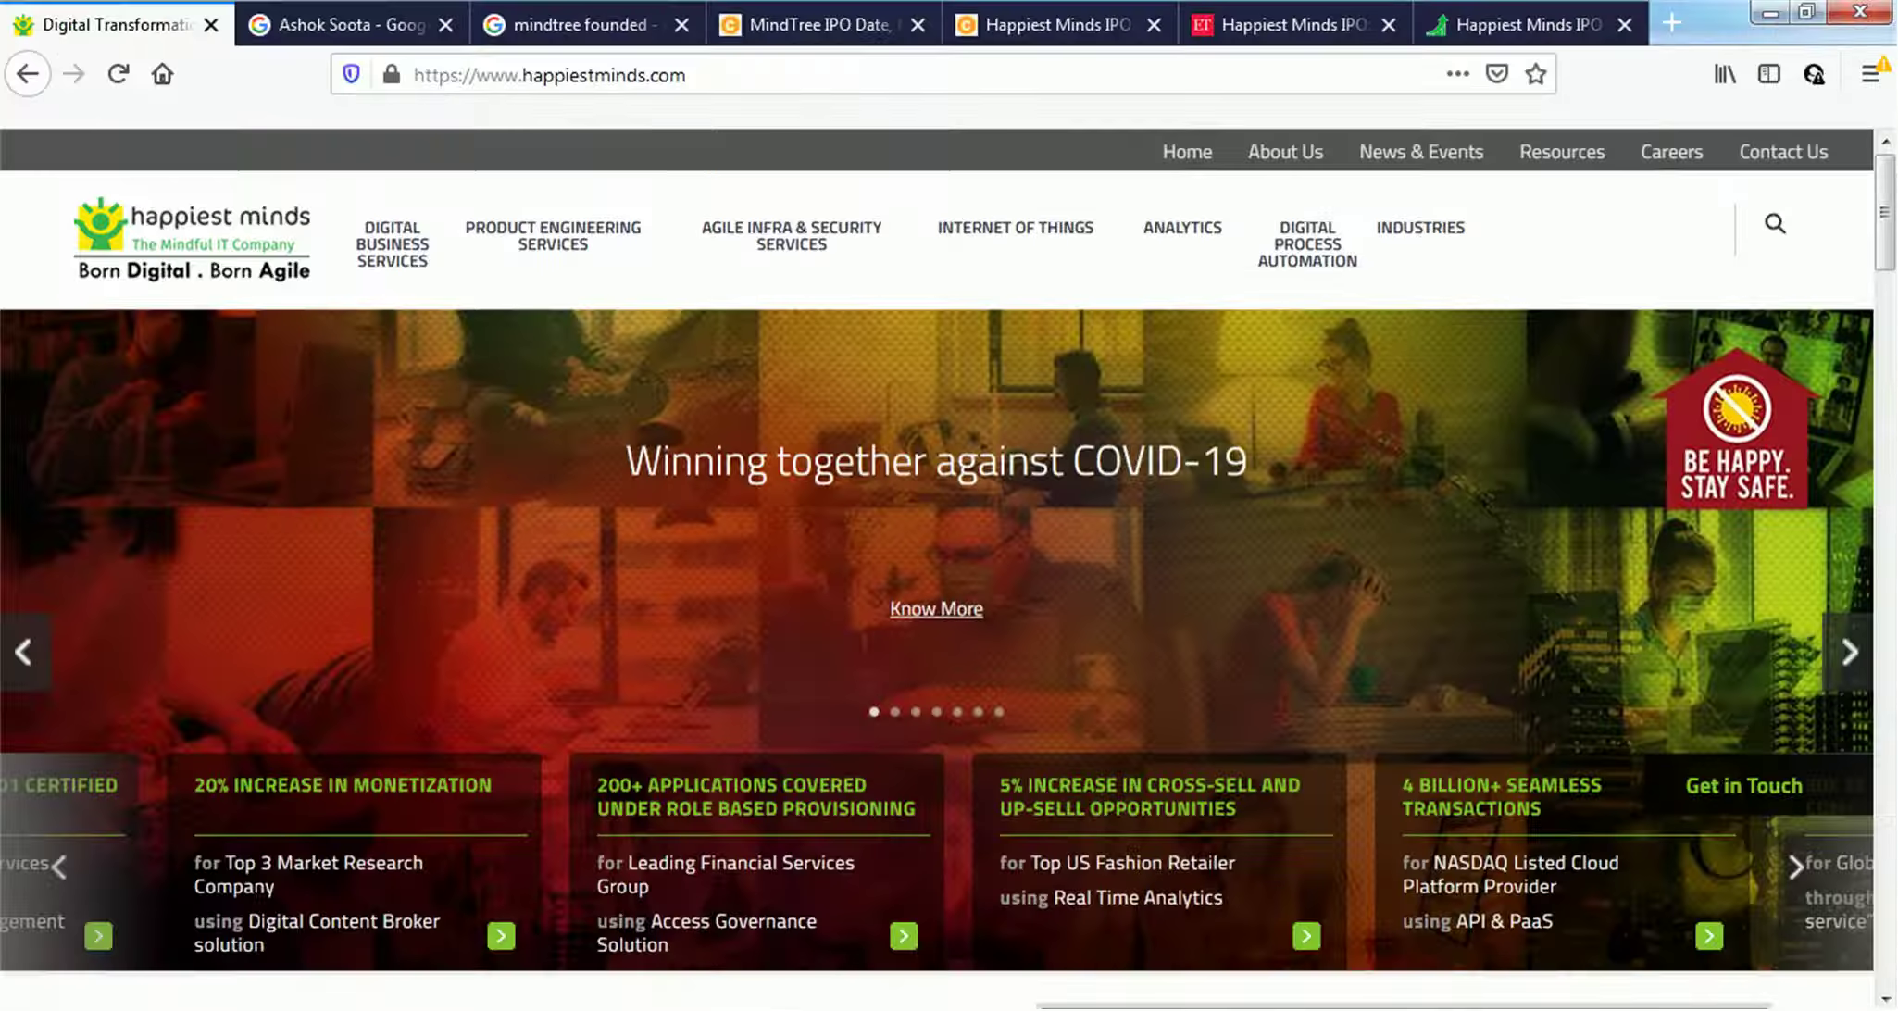
{"action": "left_click", "coordinate": [1056, 25]}
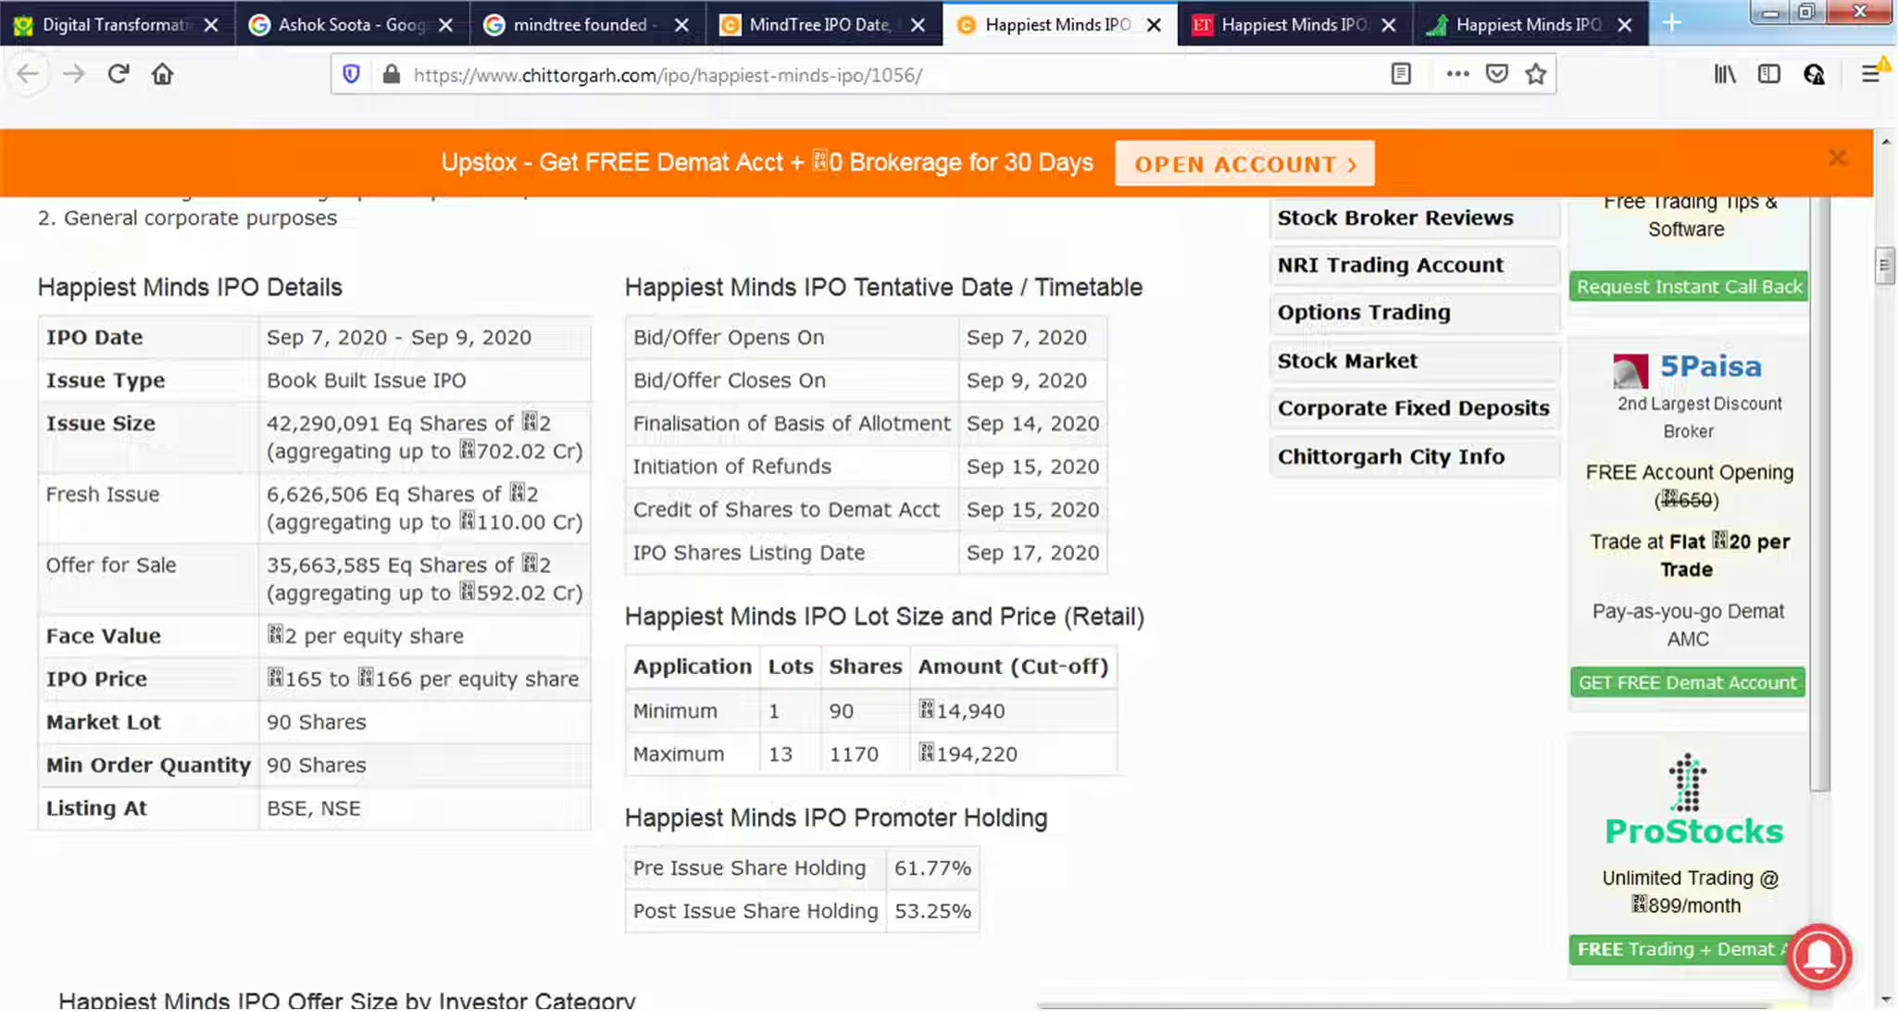
{"action": "left_click_drag", "start_coordinate": [267, 495], "coordinate": [297, 495]}
{"action": "left_click", "coordinate": [282, 495]}
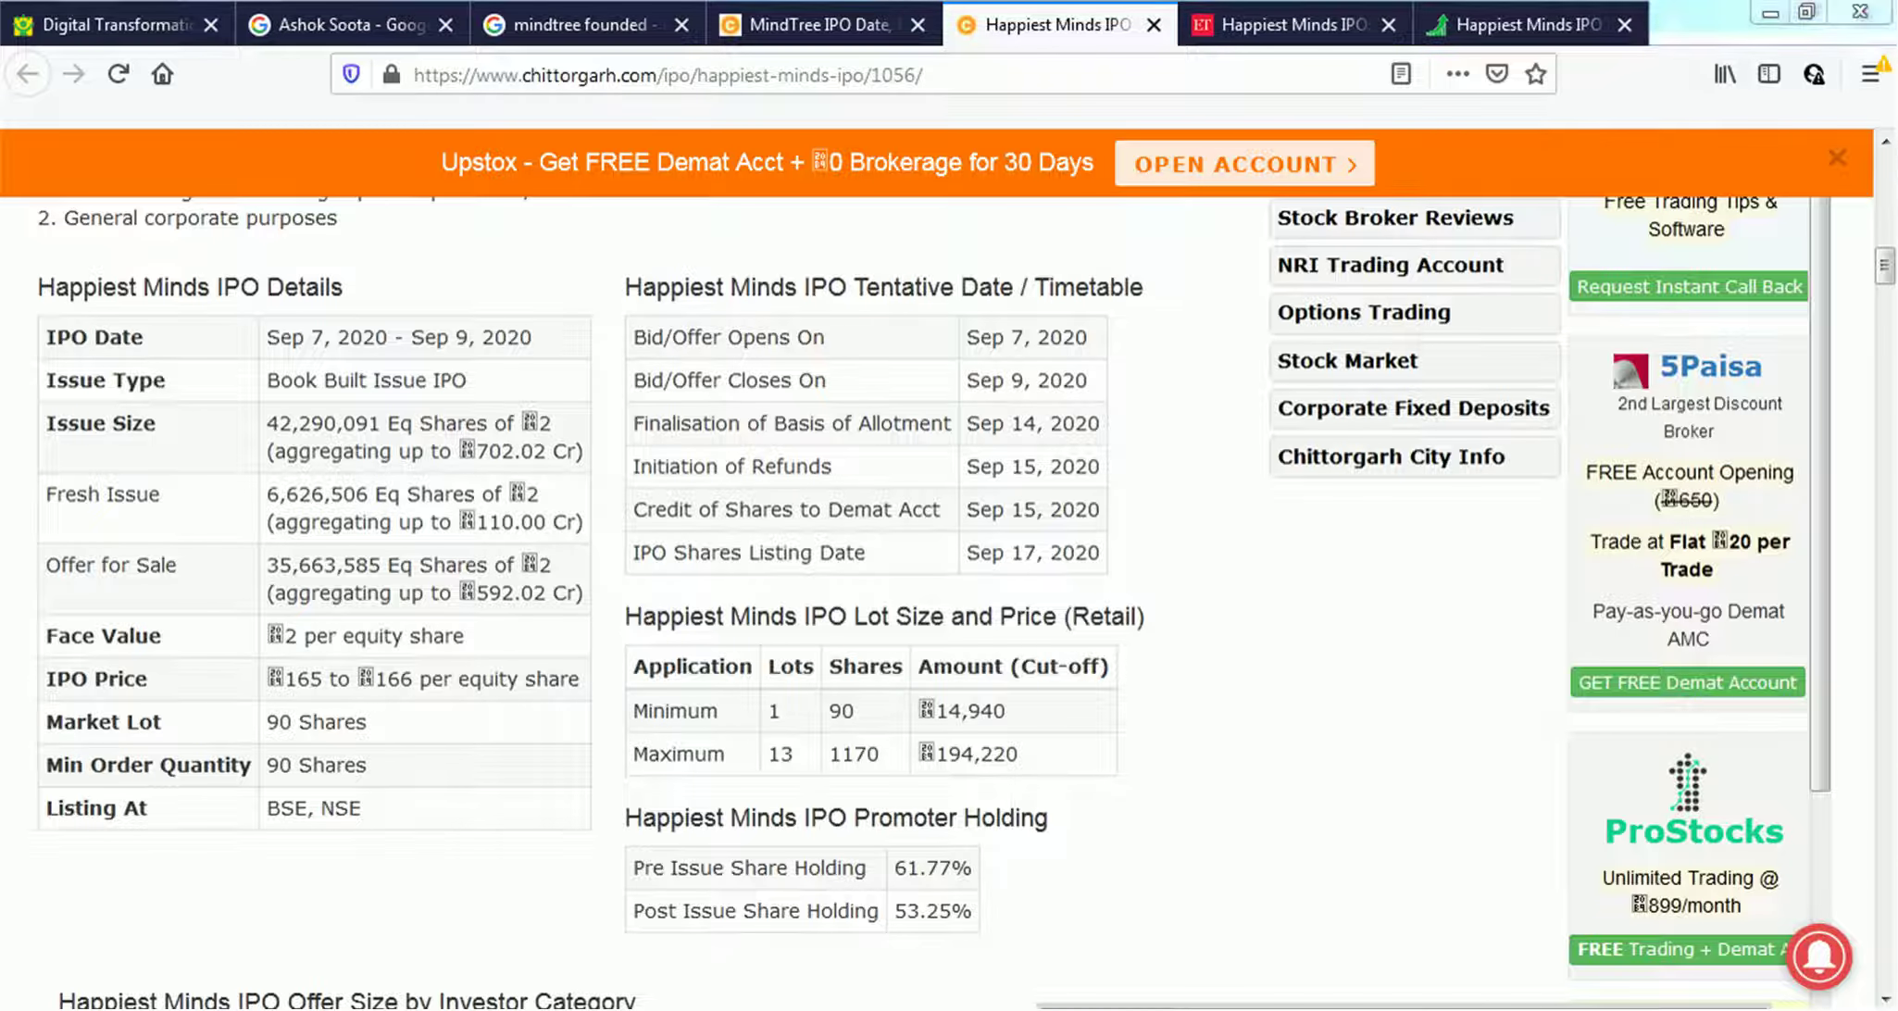
Step: Return to the Excel workbook and review the market cap formula and the income and total expenditure figures
{"action": "key", "text": "alt+Tab"}
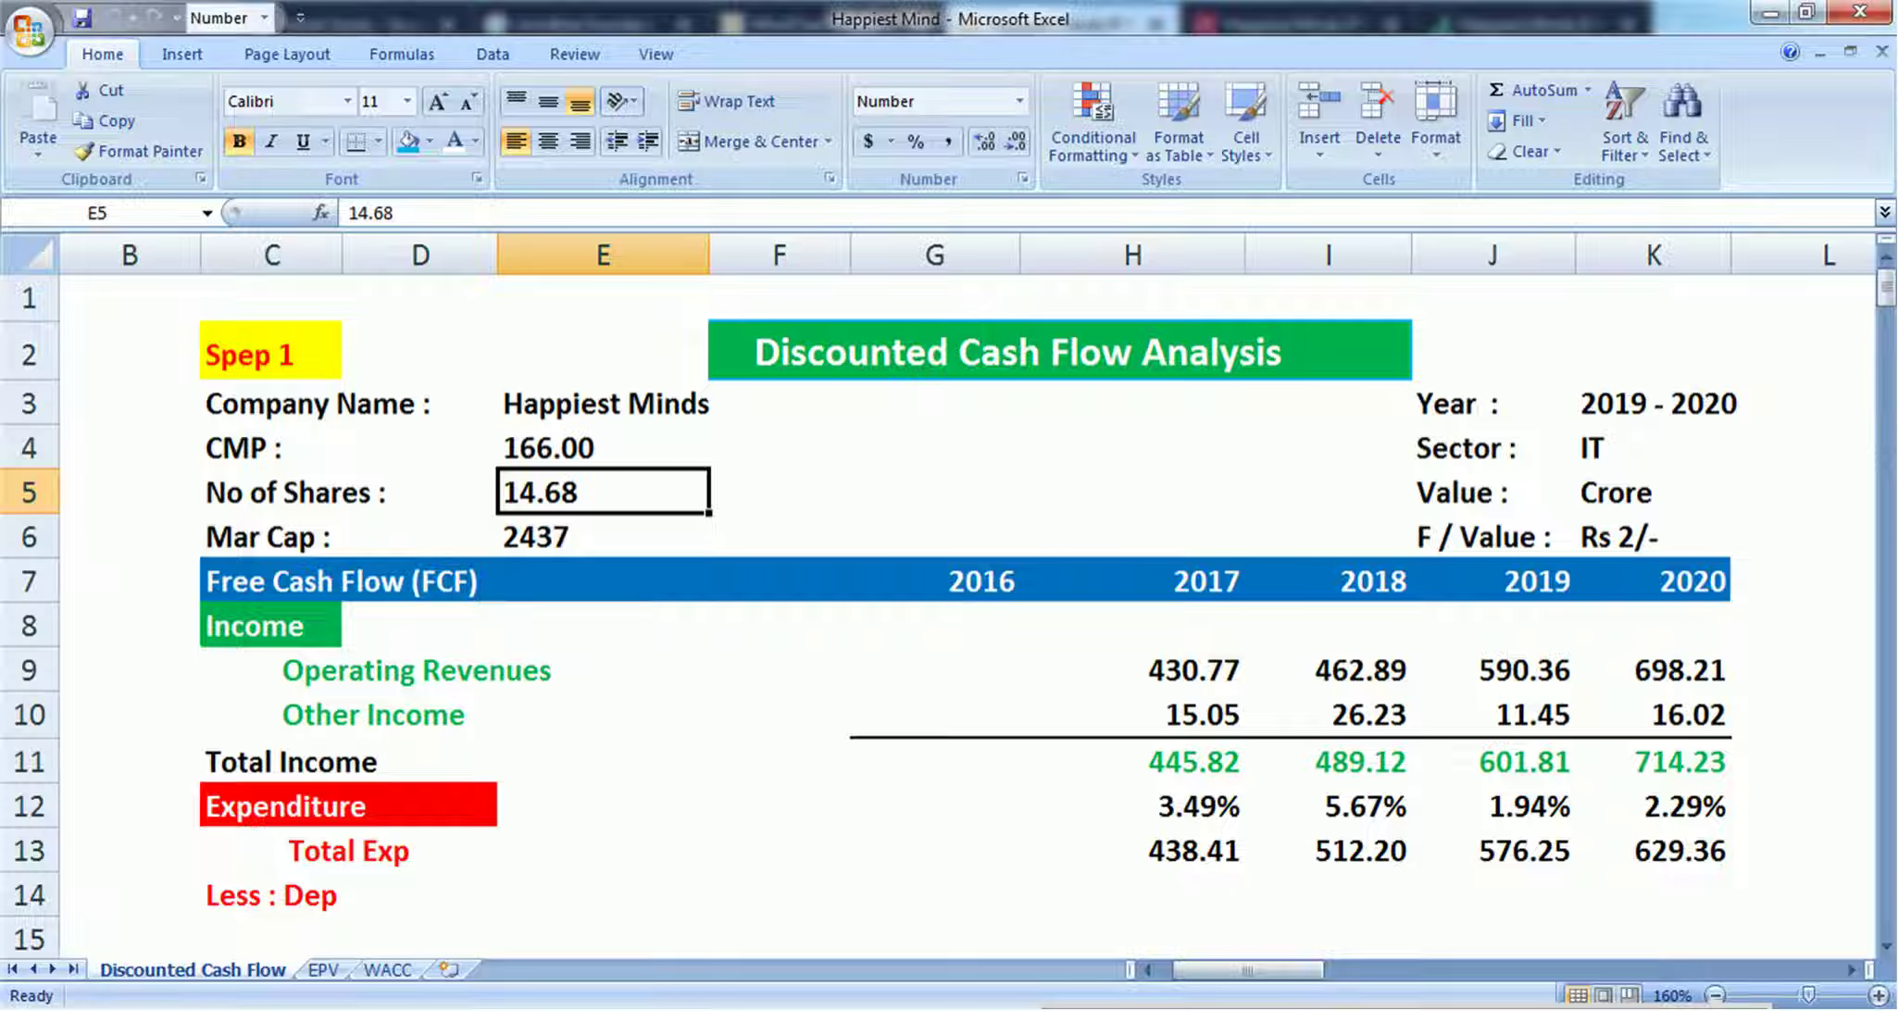
{"action": "left_click", "coordinate": [602, 536]}
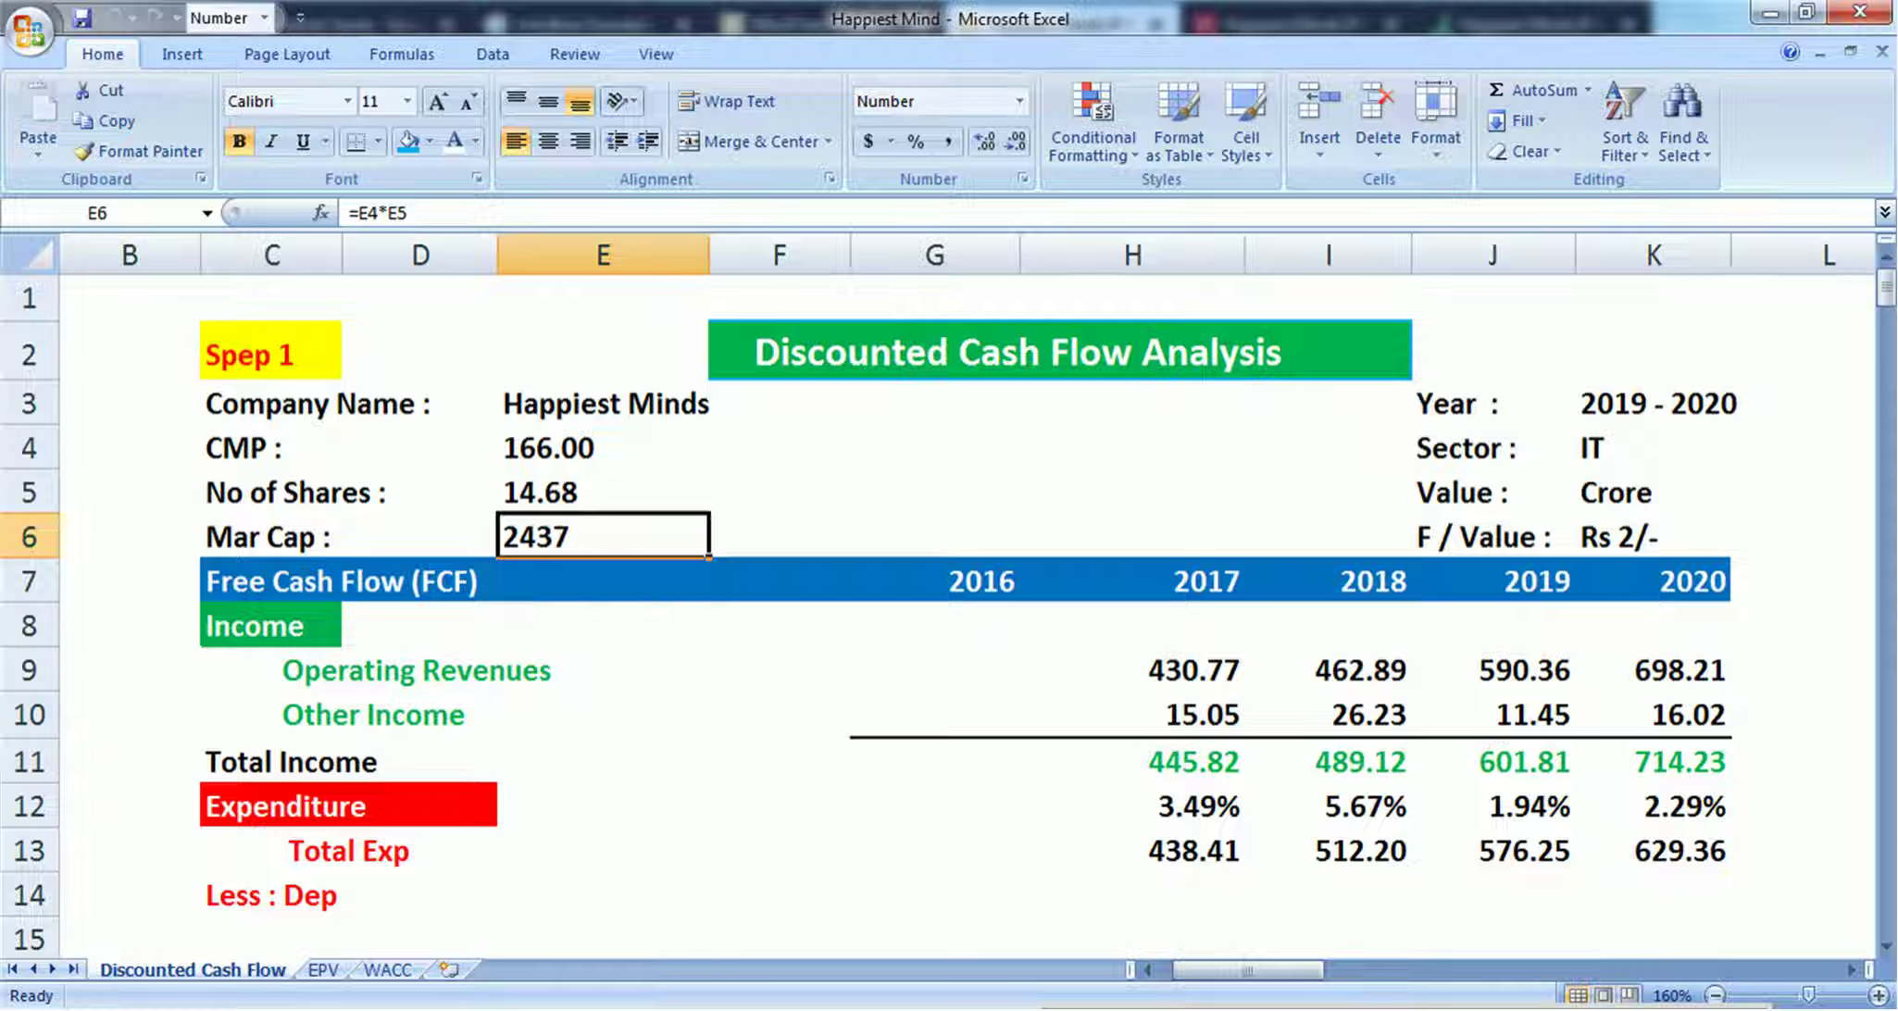
{"action": "left_click", "coordinate": [1132, 669]}
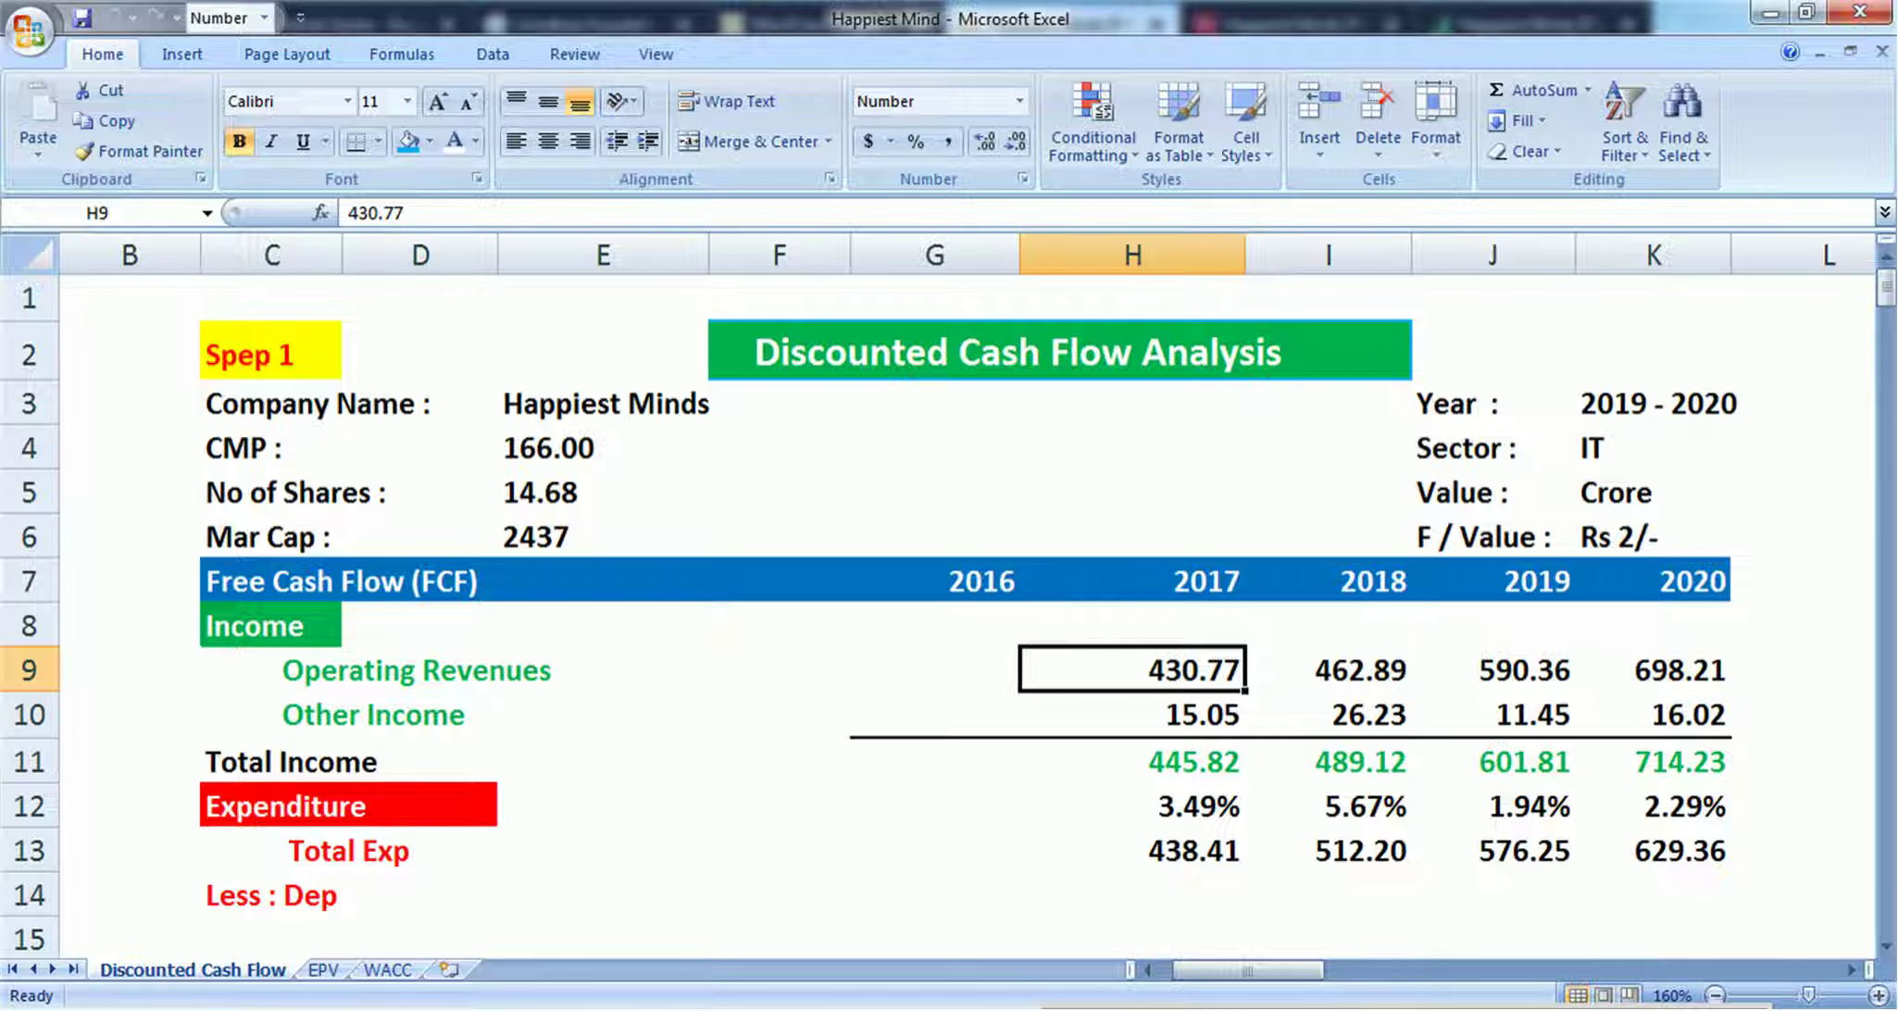
{"action": "scroll", "coordinate": [944, 602], "scroll_direction": "down", "scroll_amount": 2}
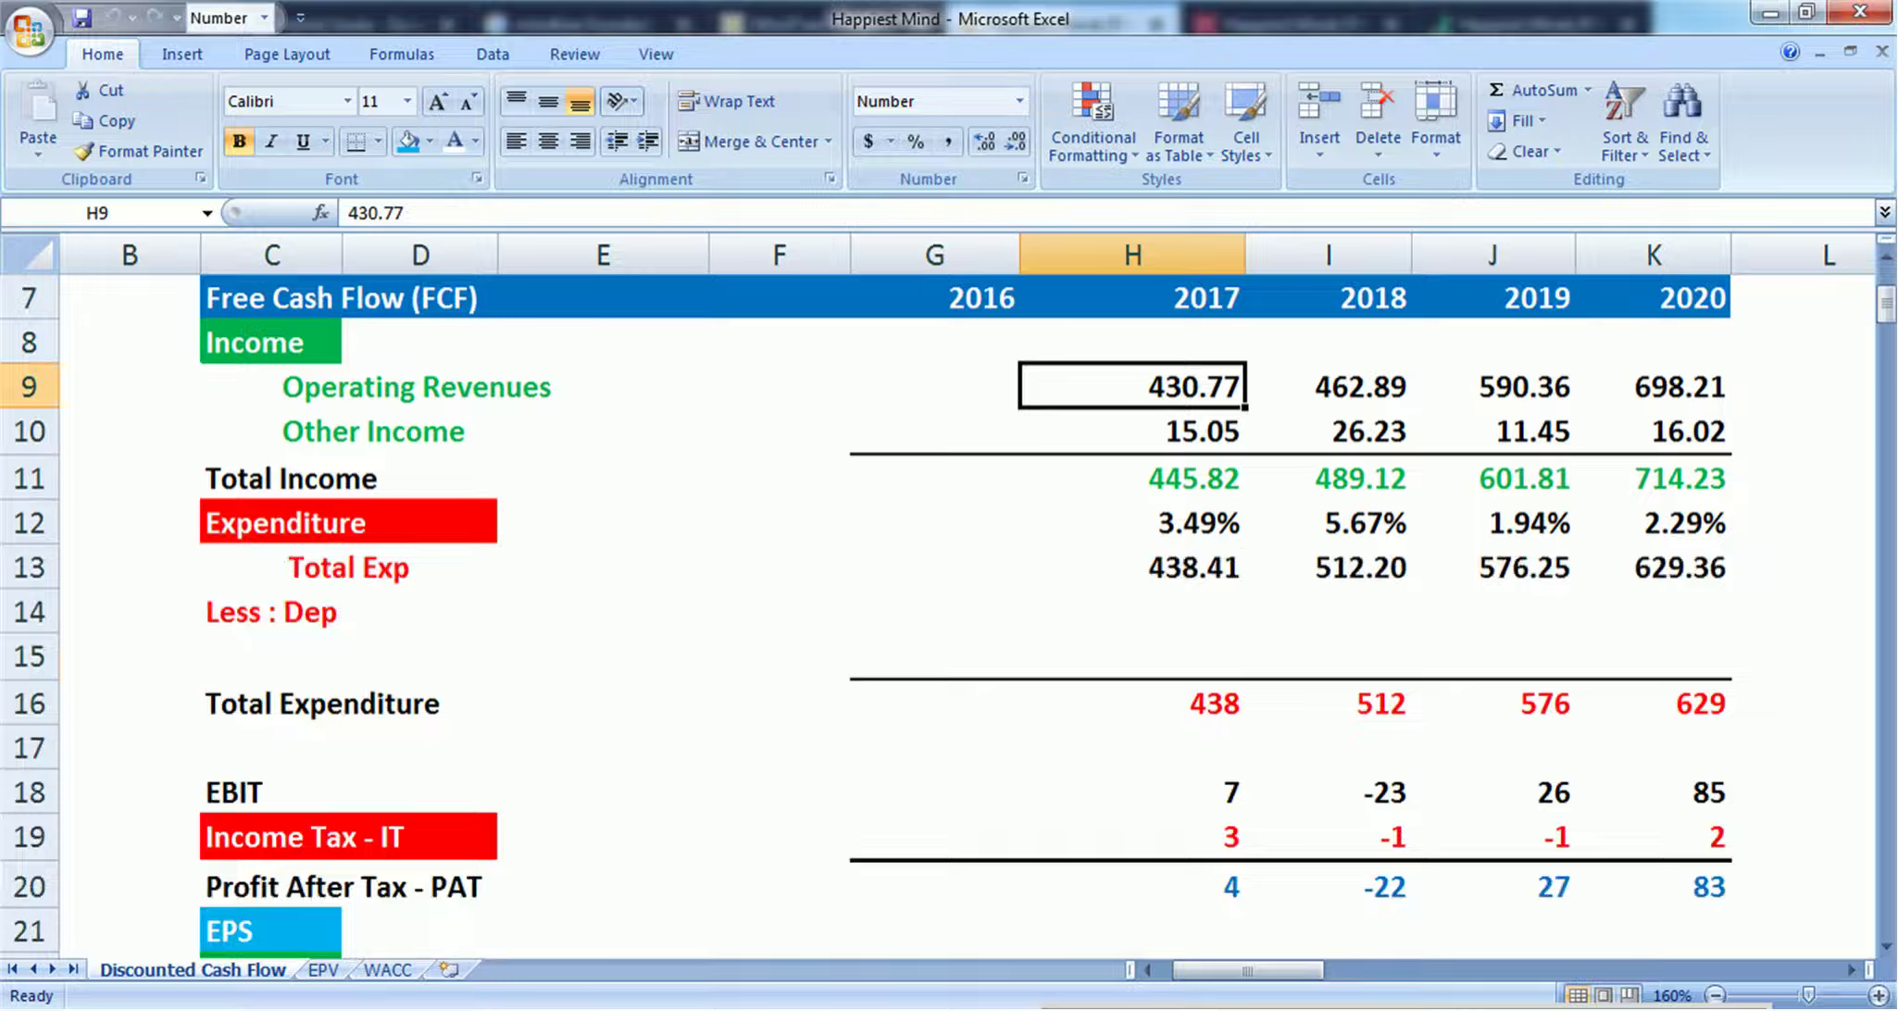
{"action": "left_click", "coordinate": [1653, 567]}
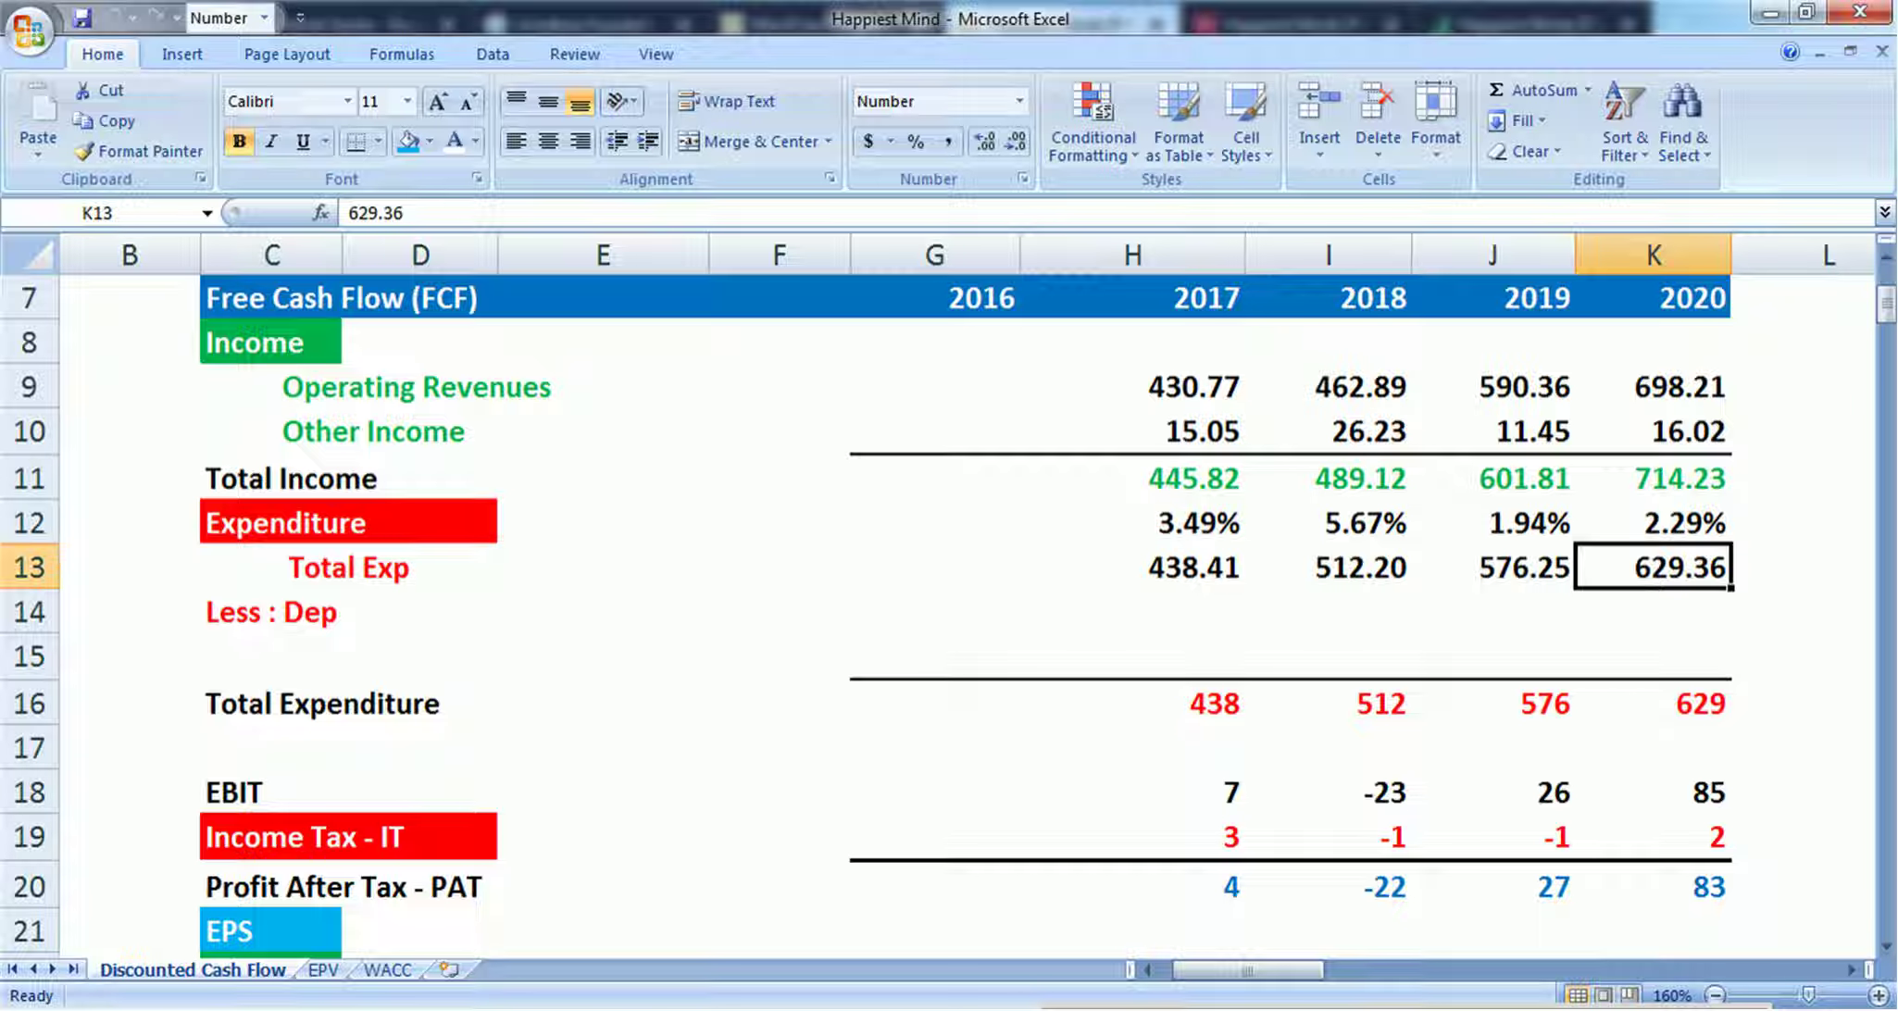
{"action": "left_click", "coordinate": [1328, 386]}
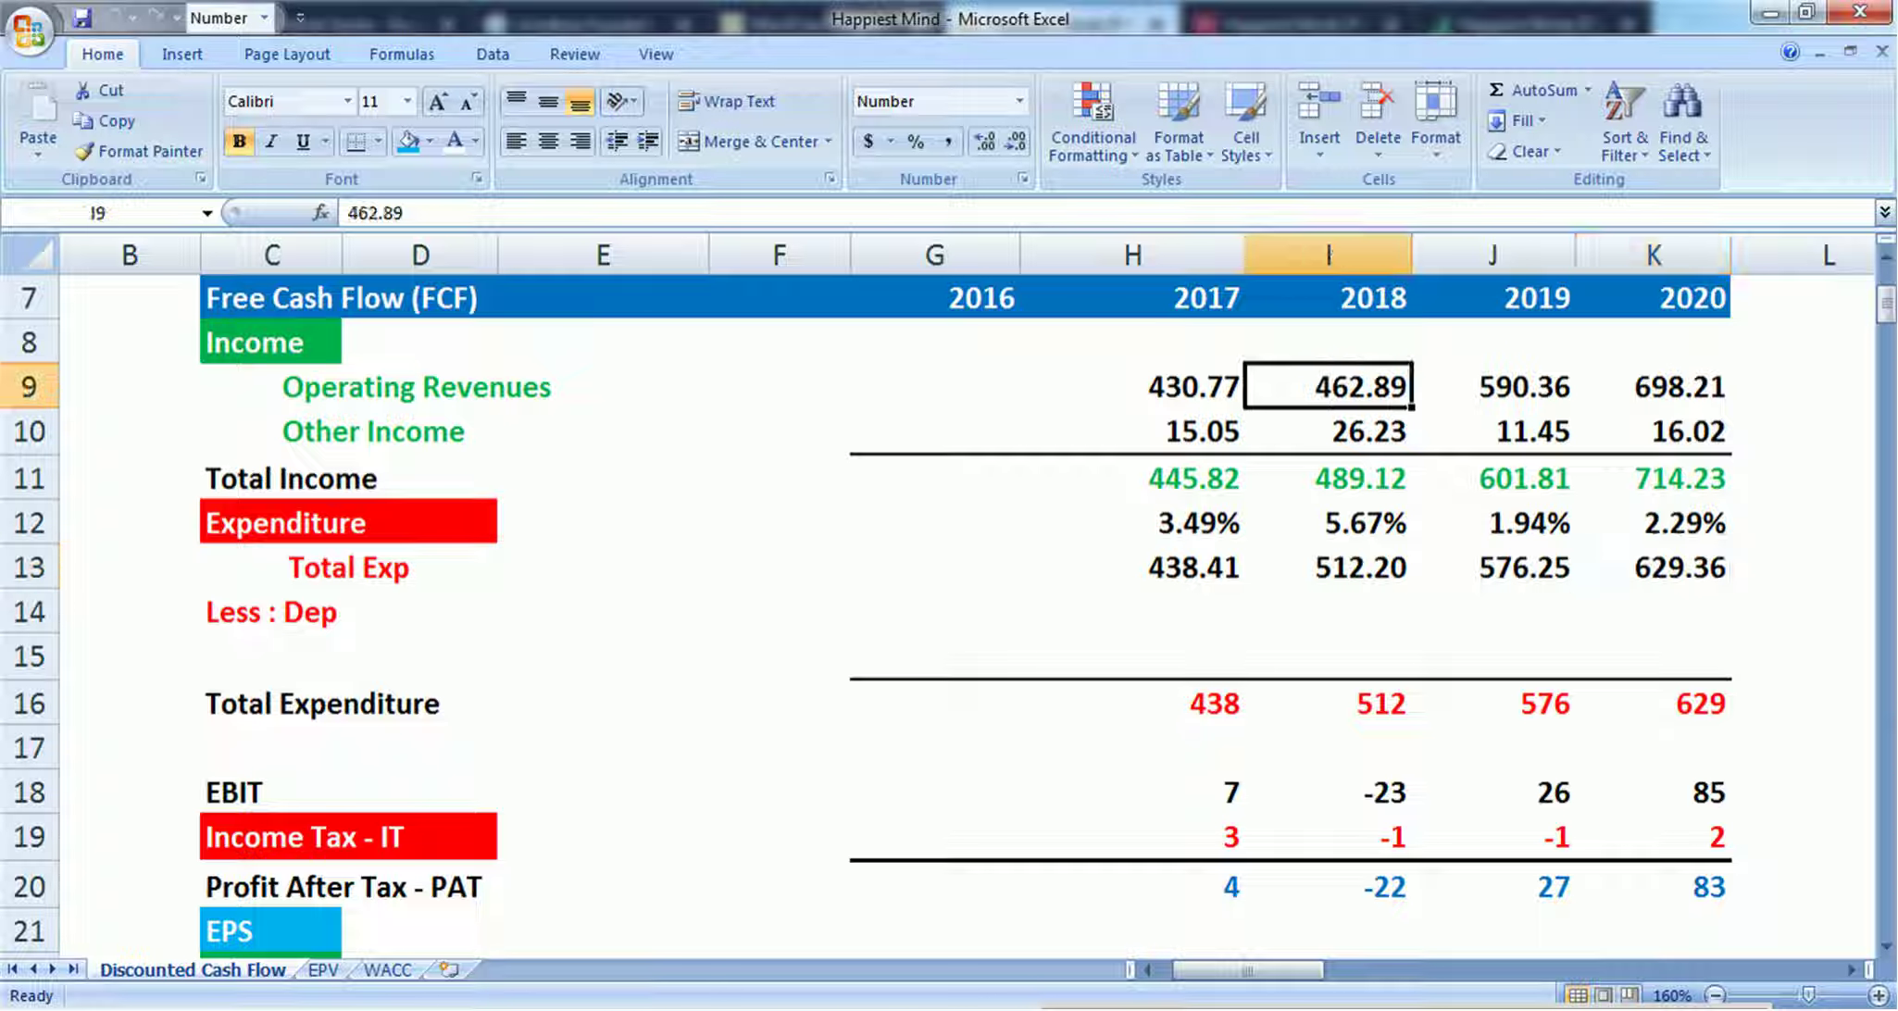
{"action": "left_click", "coordinate": [1327, 478]}
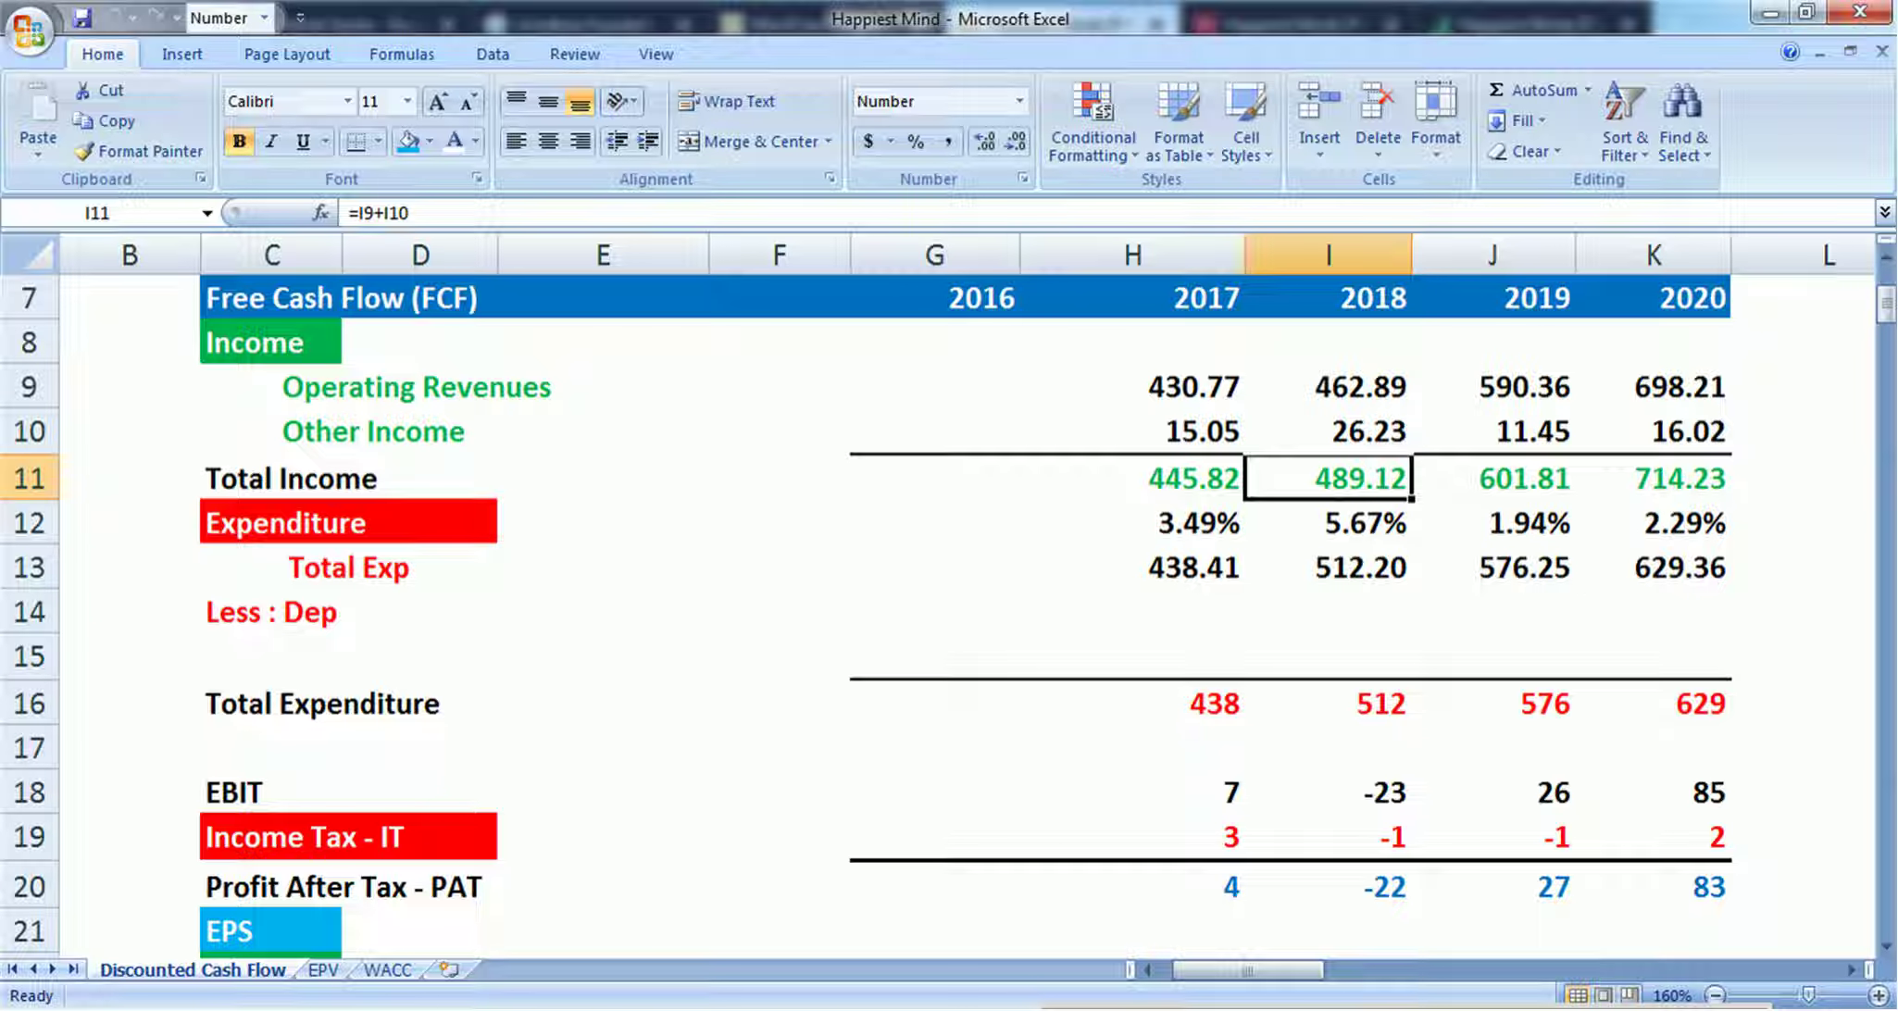
{"action": "left_click", "coordinate": [1328, 567]}
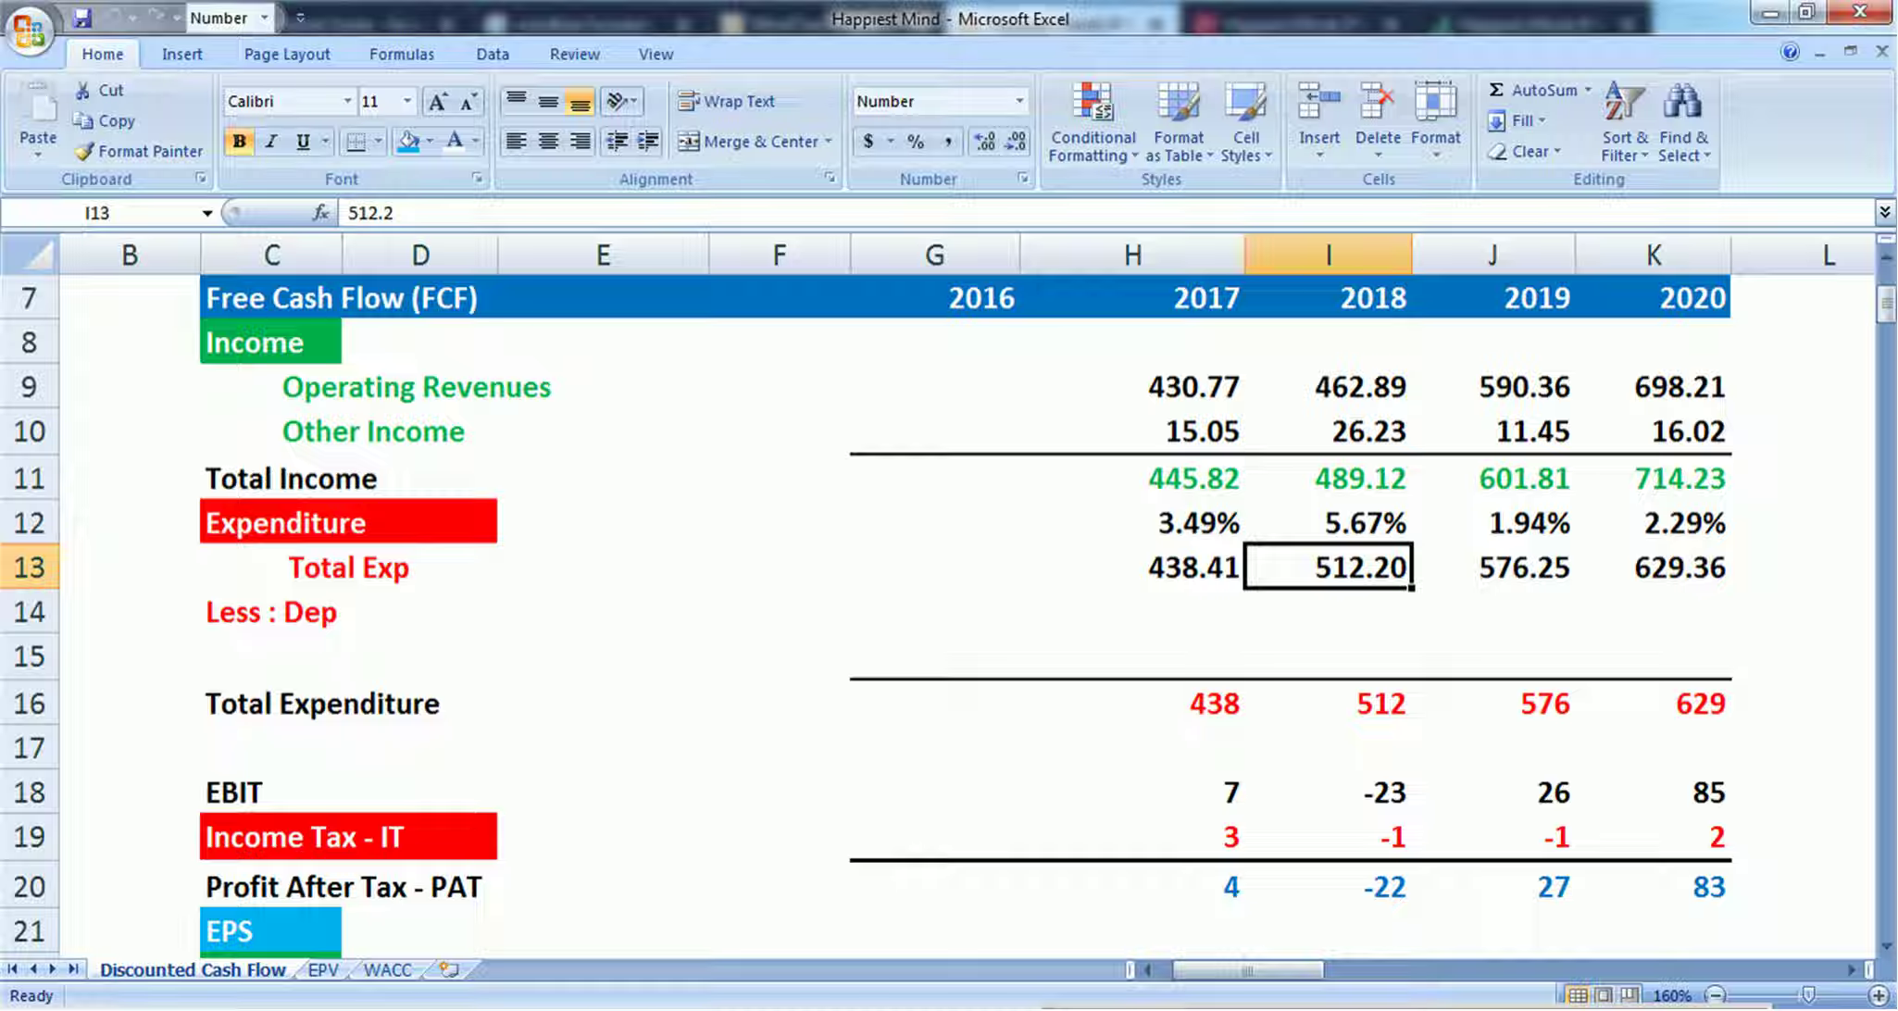
Step: Inspect the Profit After Tax formulas for 2018, 2017 and 2020 in the Free Cash Flow section
{"action": "scroll", "coordinate": [944, 602], "scroll_direction": "down", "scroll_amount": 1}
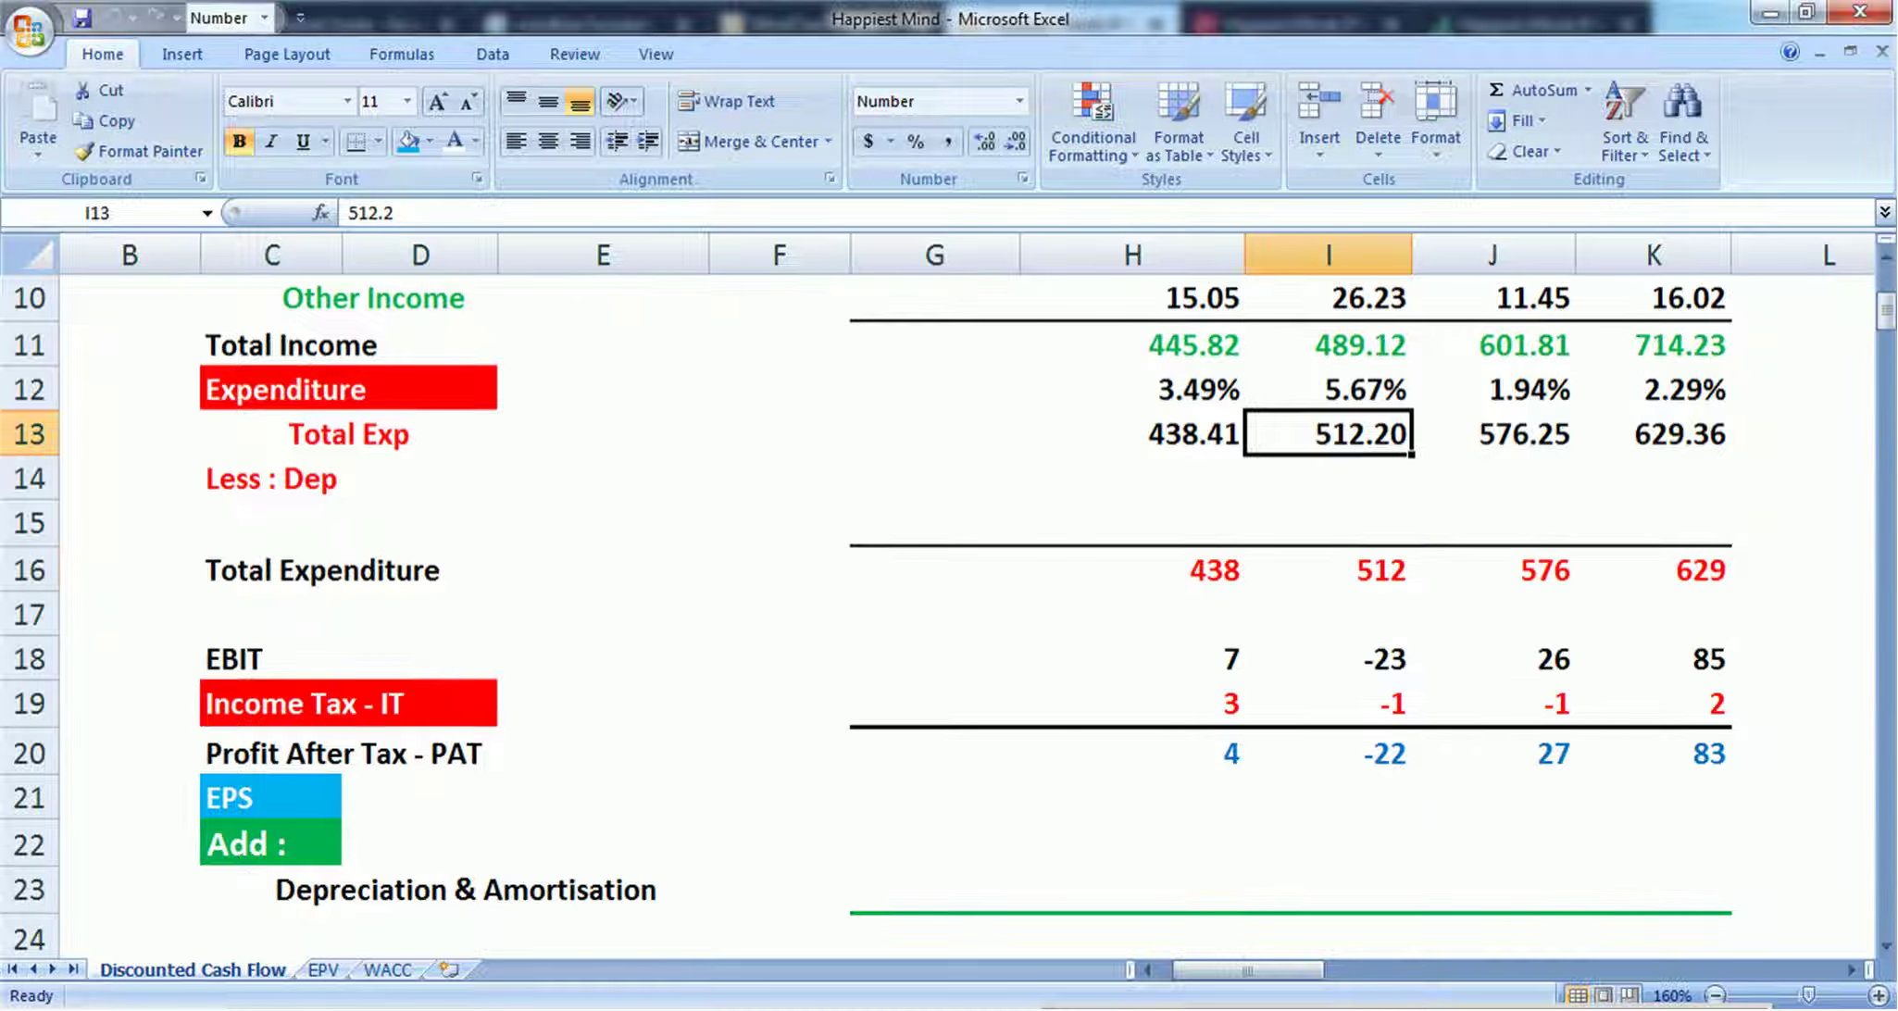
{"action": "left_click", "coordinate": [1328, 753]}
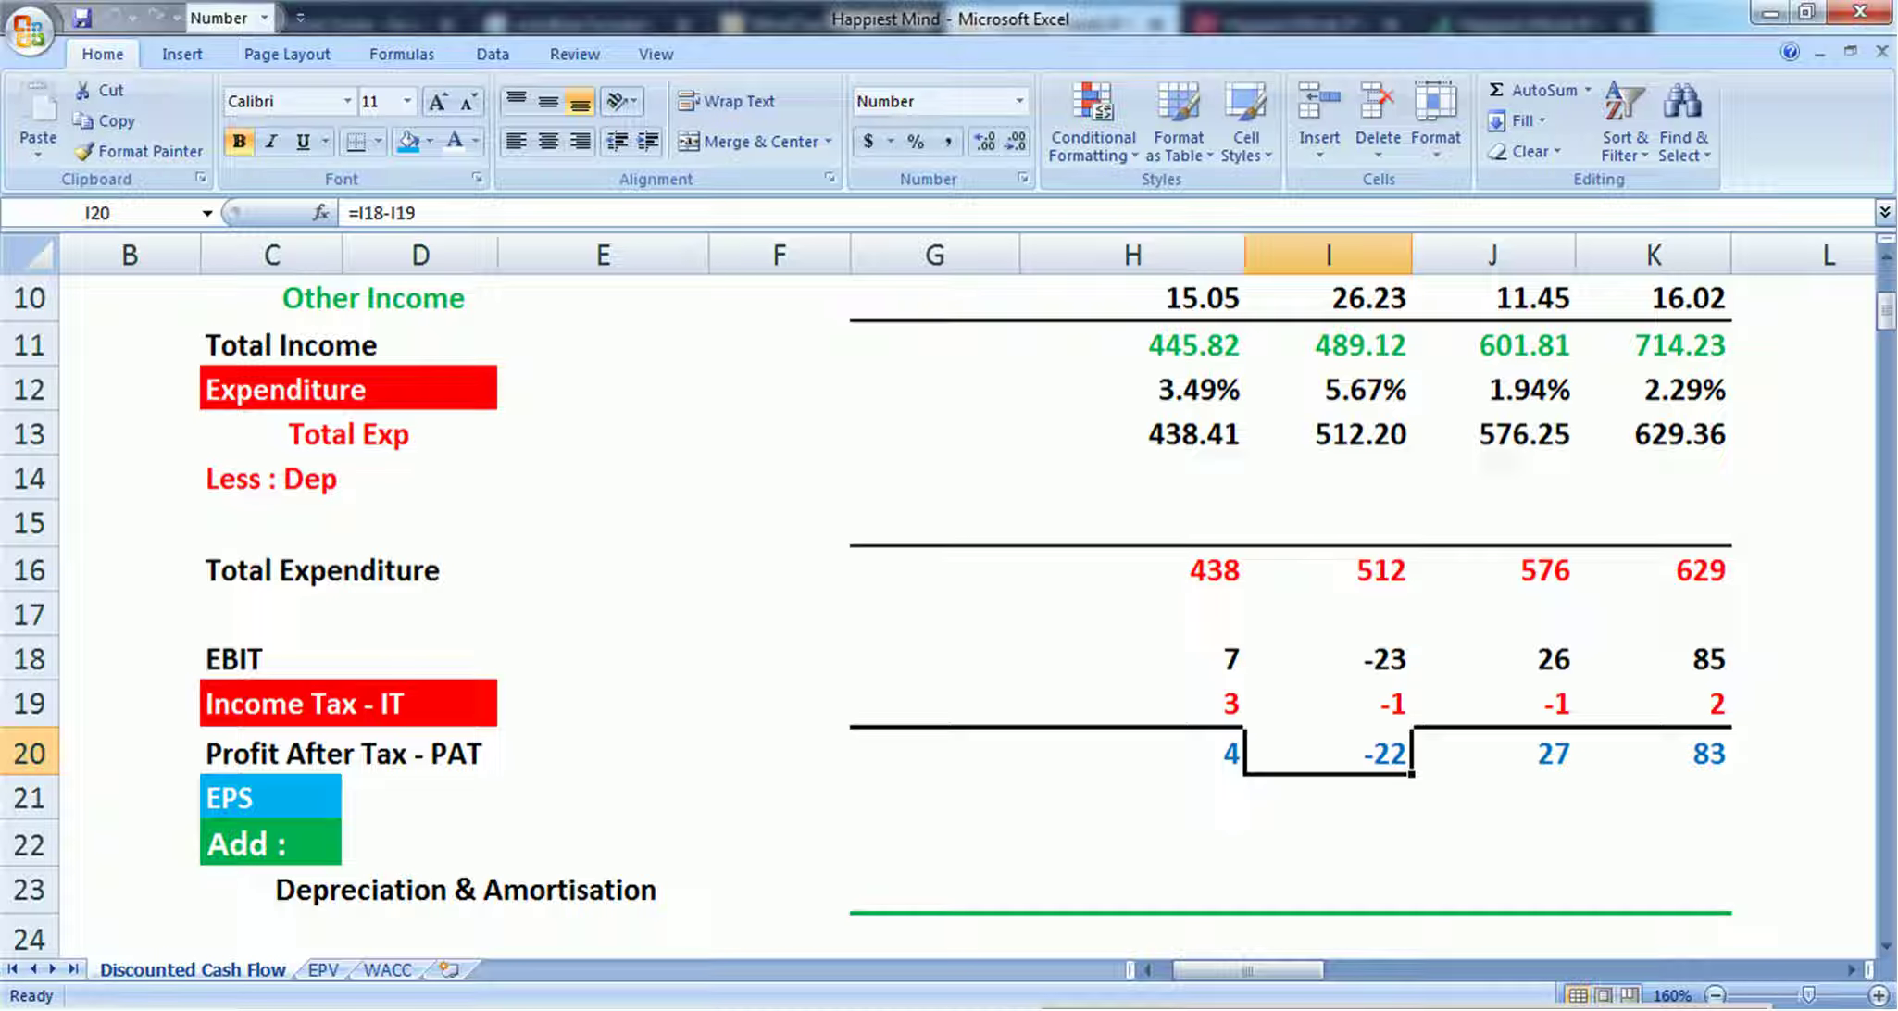
{"action": "left_click", "coordinate": [1131, 752]}
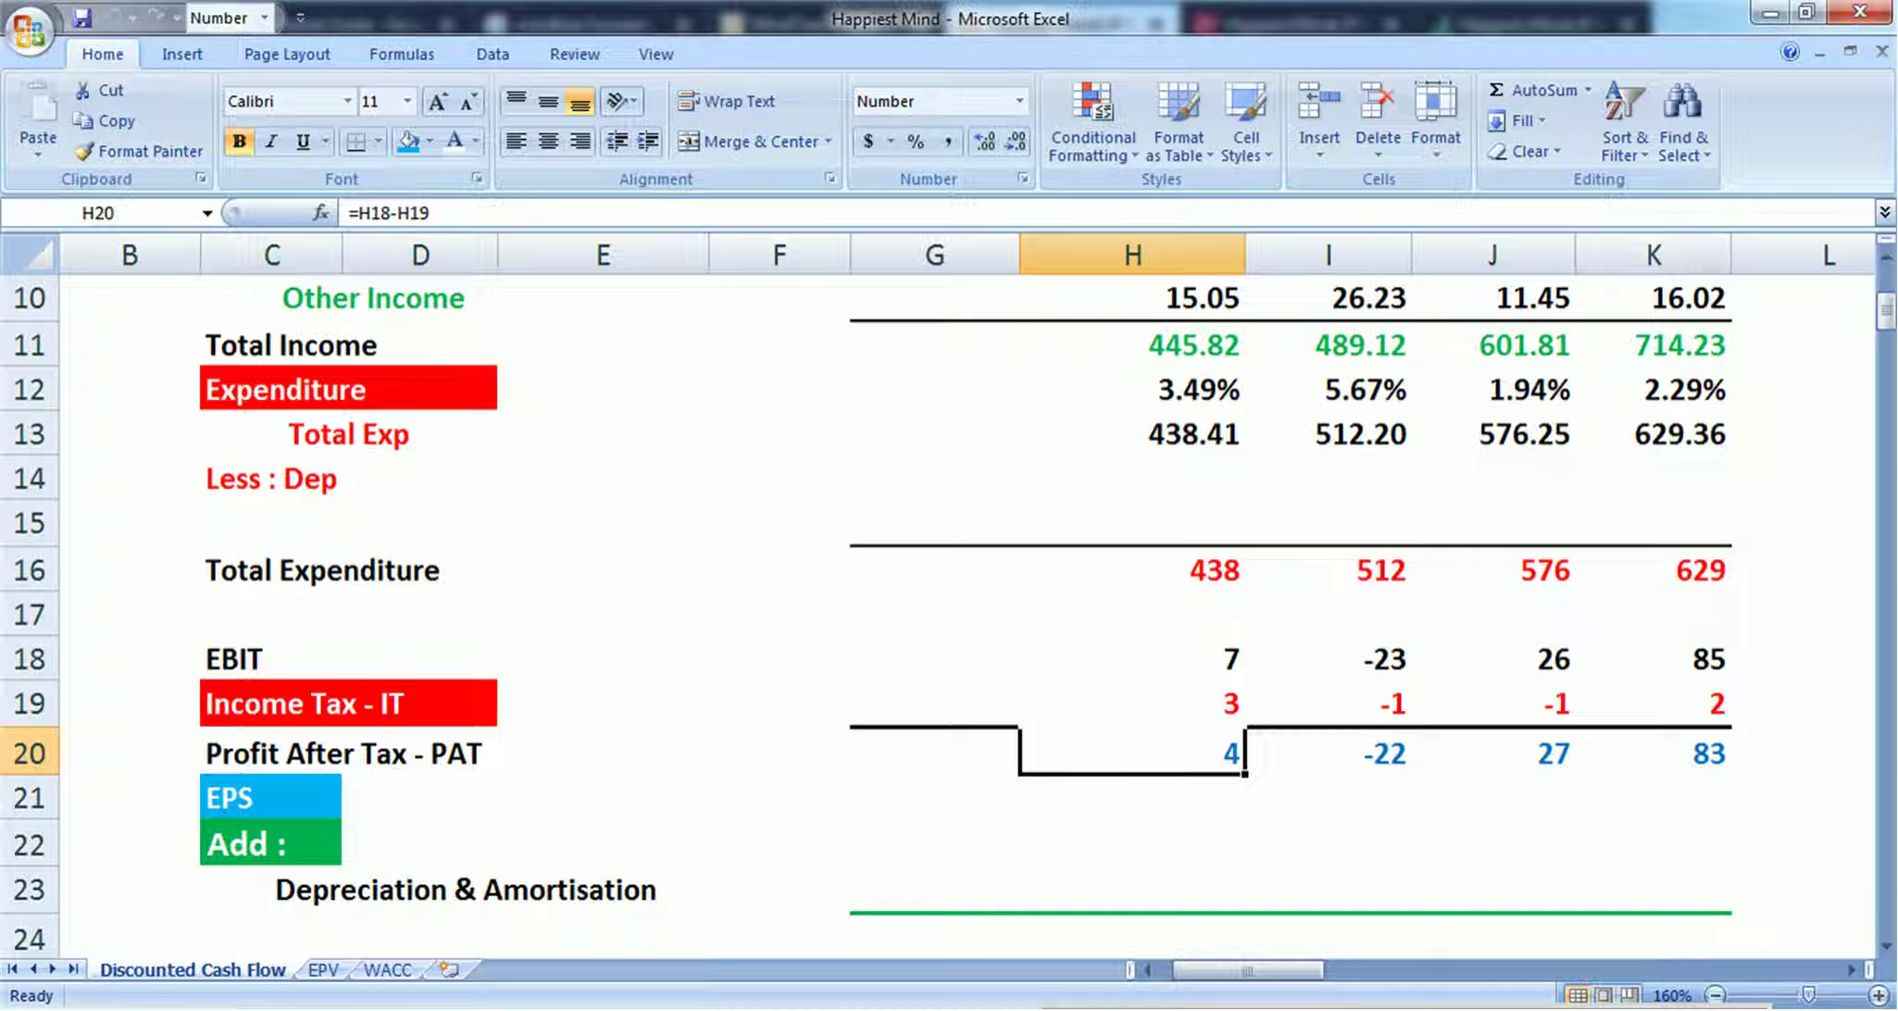
{"action": "left_click", "coordinate": [1653, 753]}
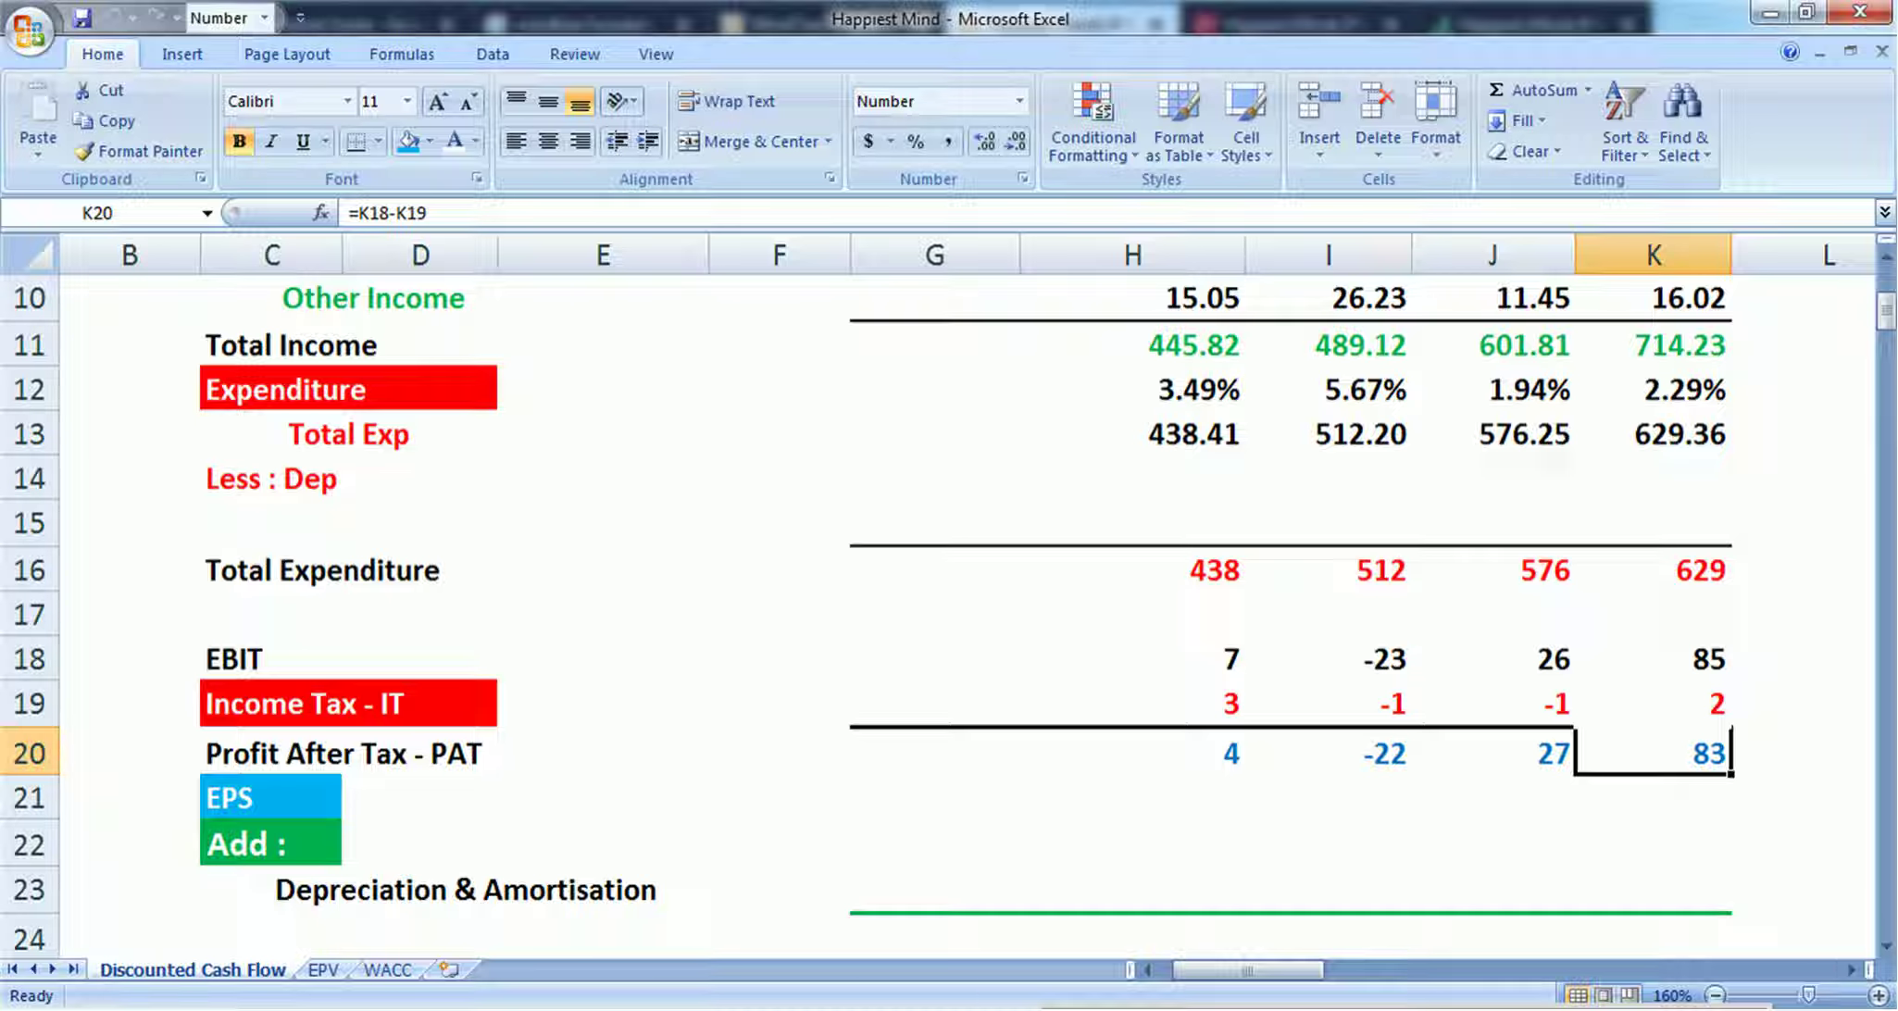
Step: Switch to the prospectus PDF, go to page 61 and set the zoom to 150%
{"action": "mouse_move", "coordinate": [985, 1009]}
{"action": "left_click", "coordinate": [984, 898]}
{"action": "left_click", "coordinate": [468, 141]}
{"action": "type", "text": "61"}
{"action": "key", "text": "Return"}
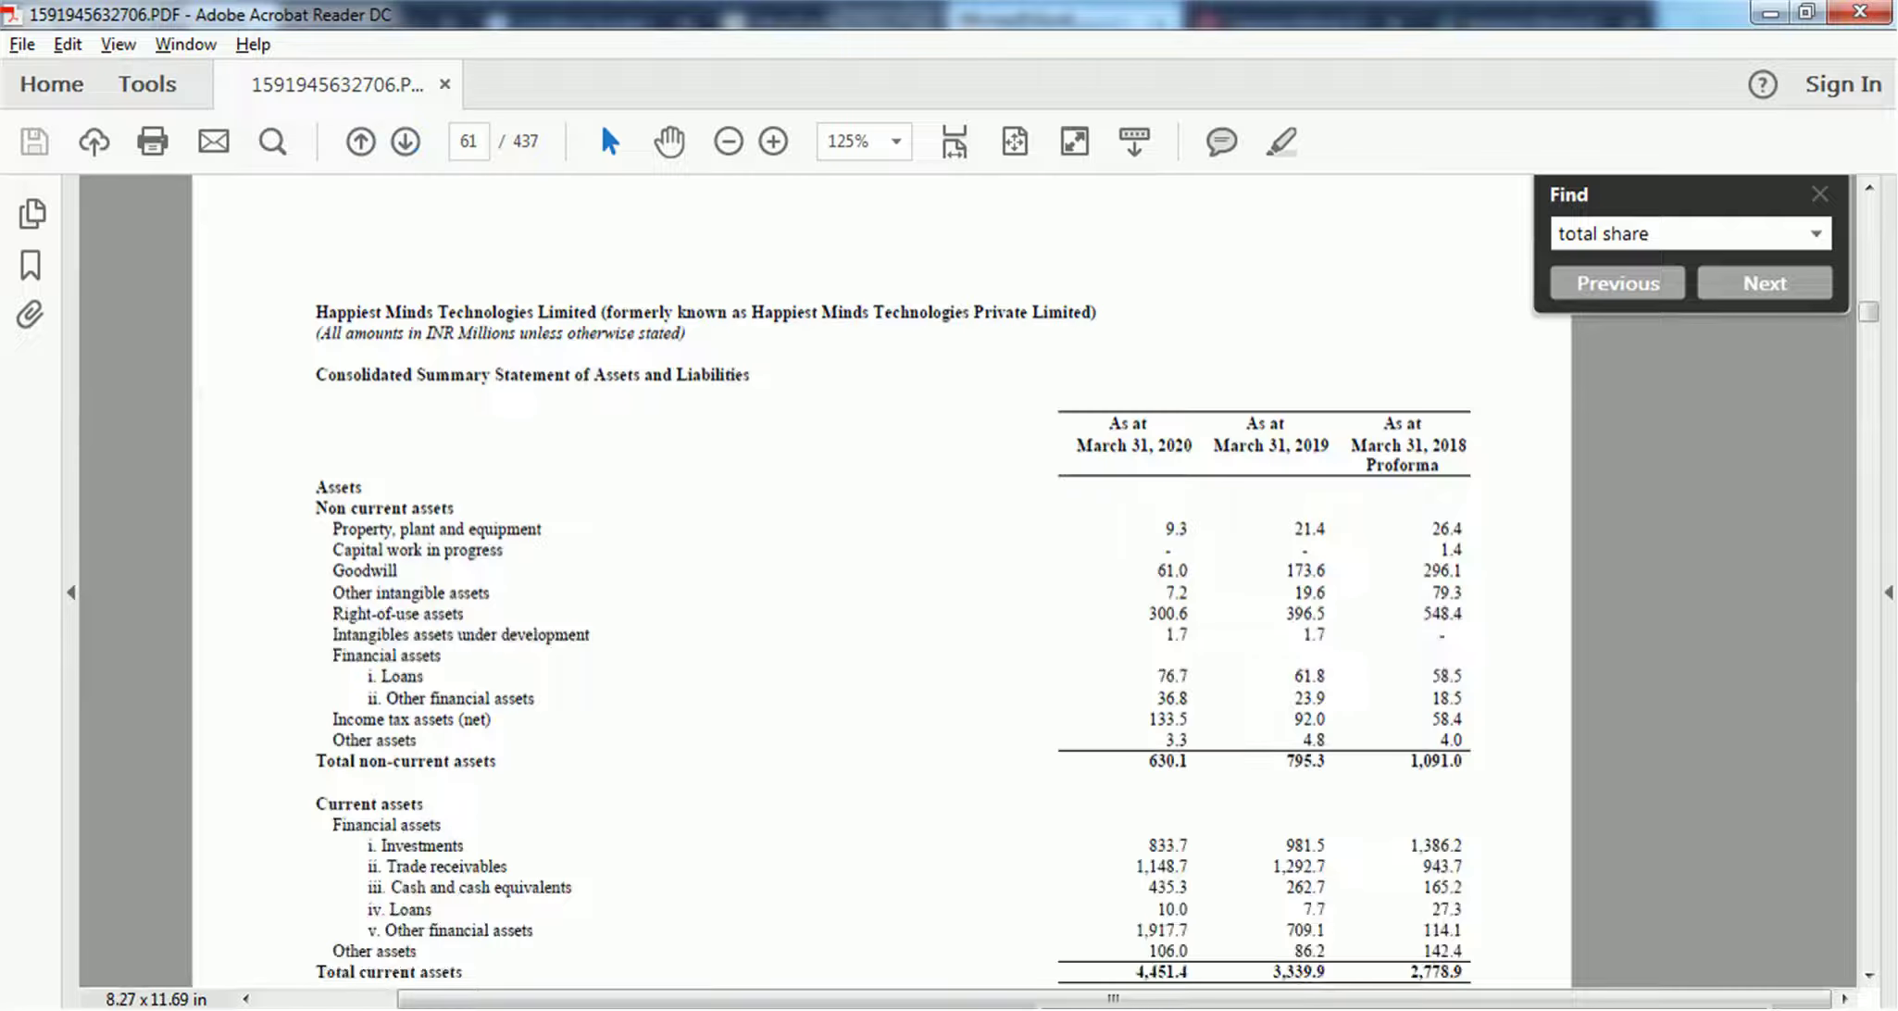
{"action": "scroll", "coordinate": [882, 582], "scroll_direction": "down", "scroll_amount": 1}
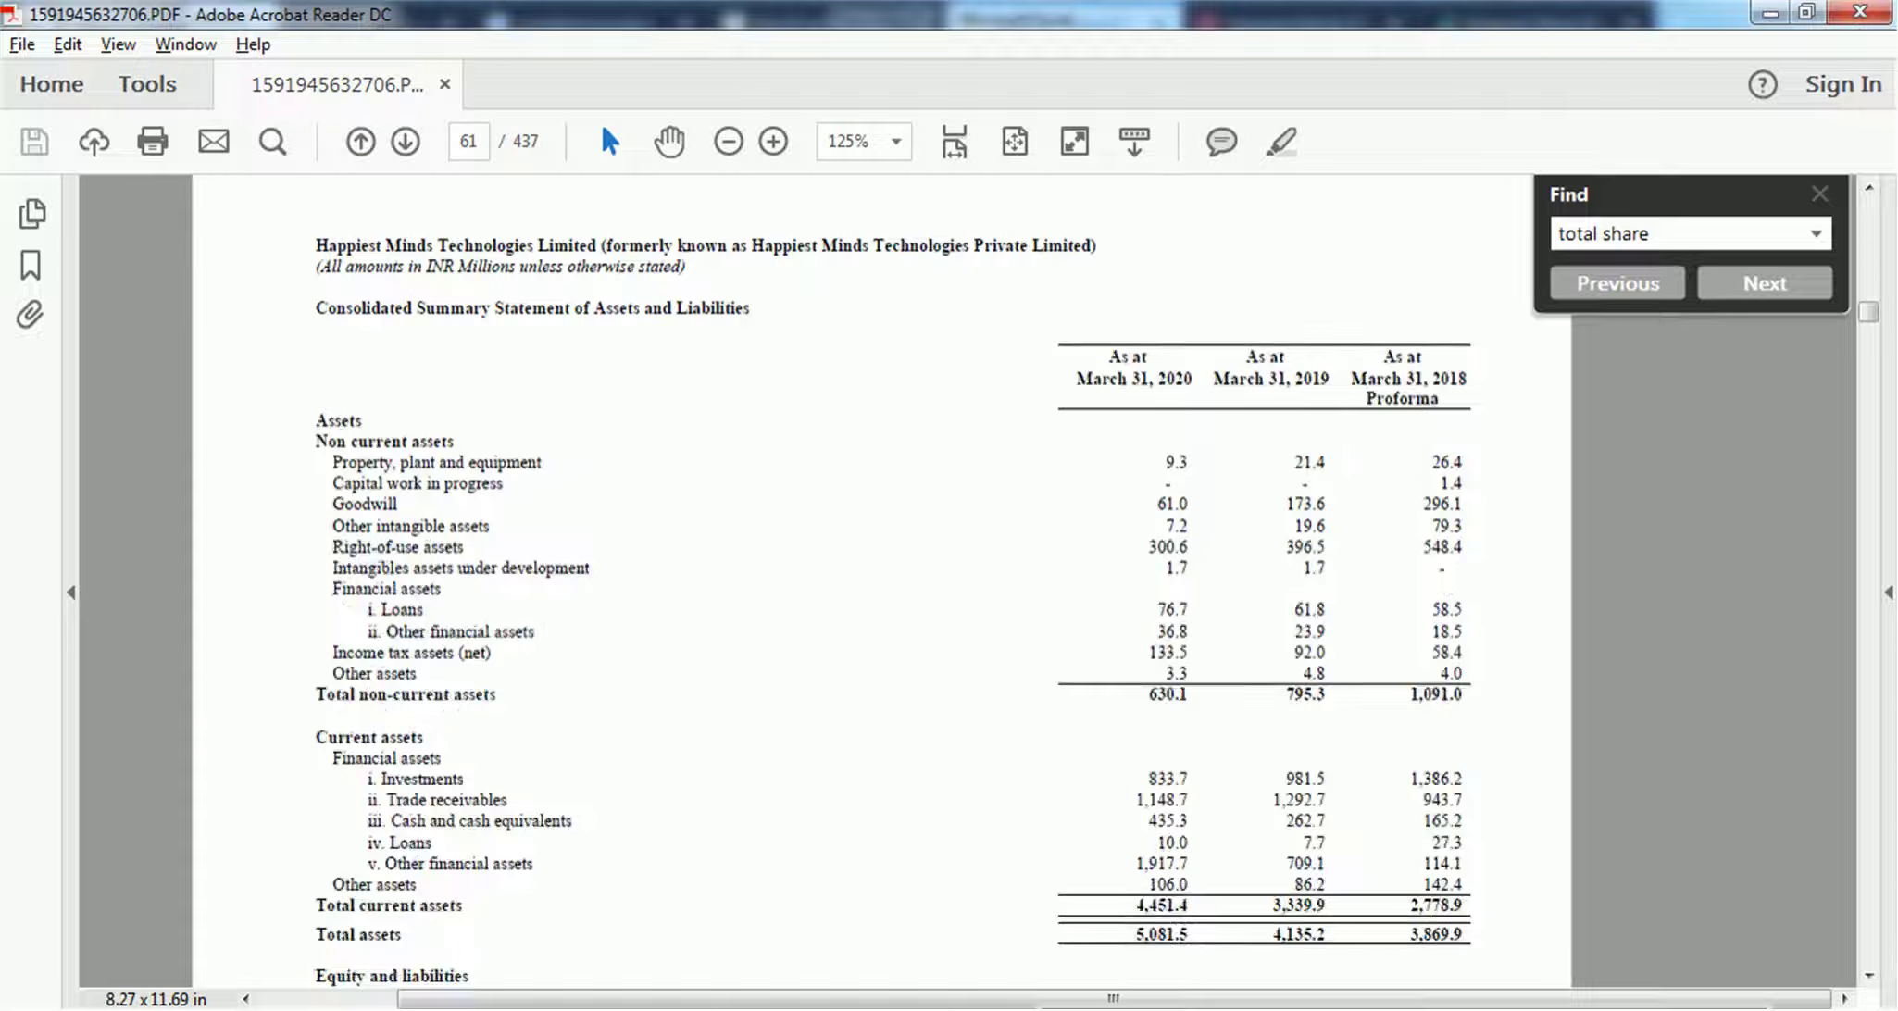
{"action": "left_click", "coordinate": [894, 141]}
{"action": "left_click", "coordinate": [985, 425]}
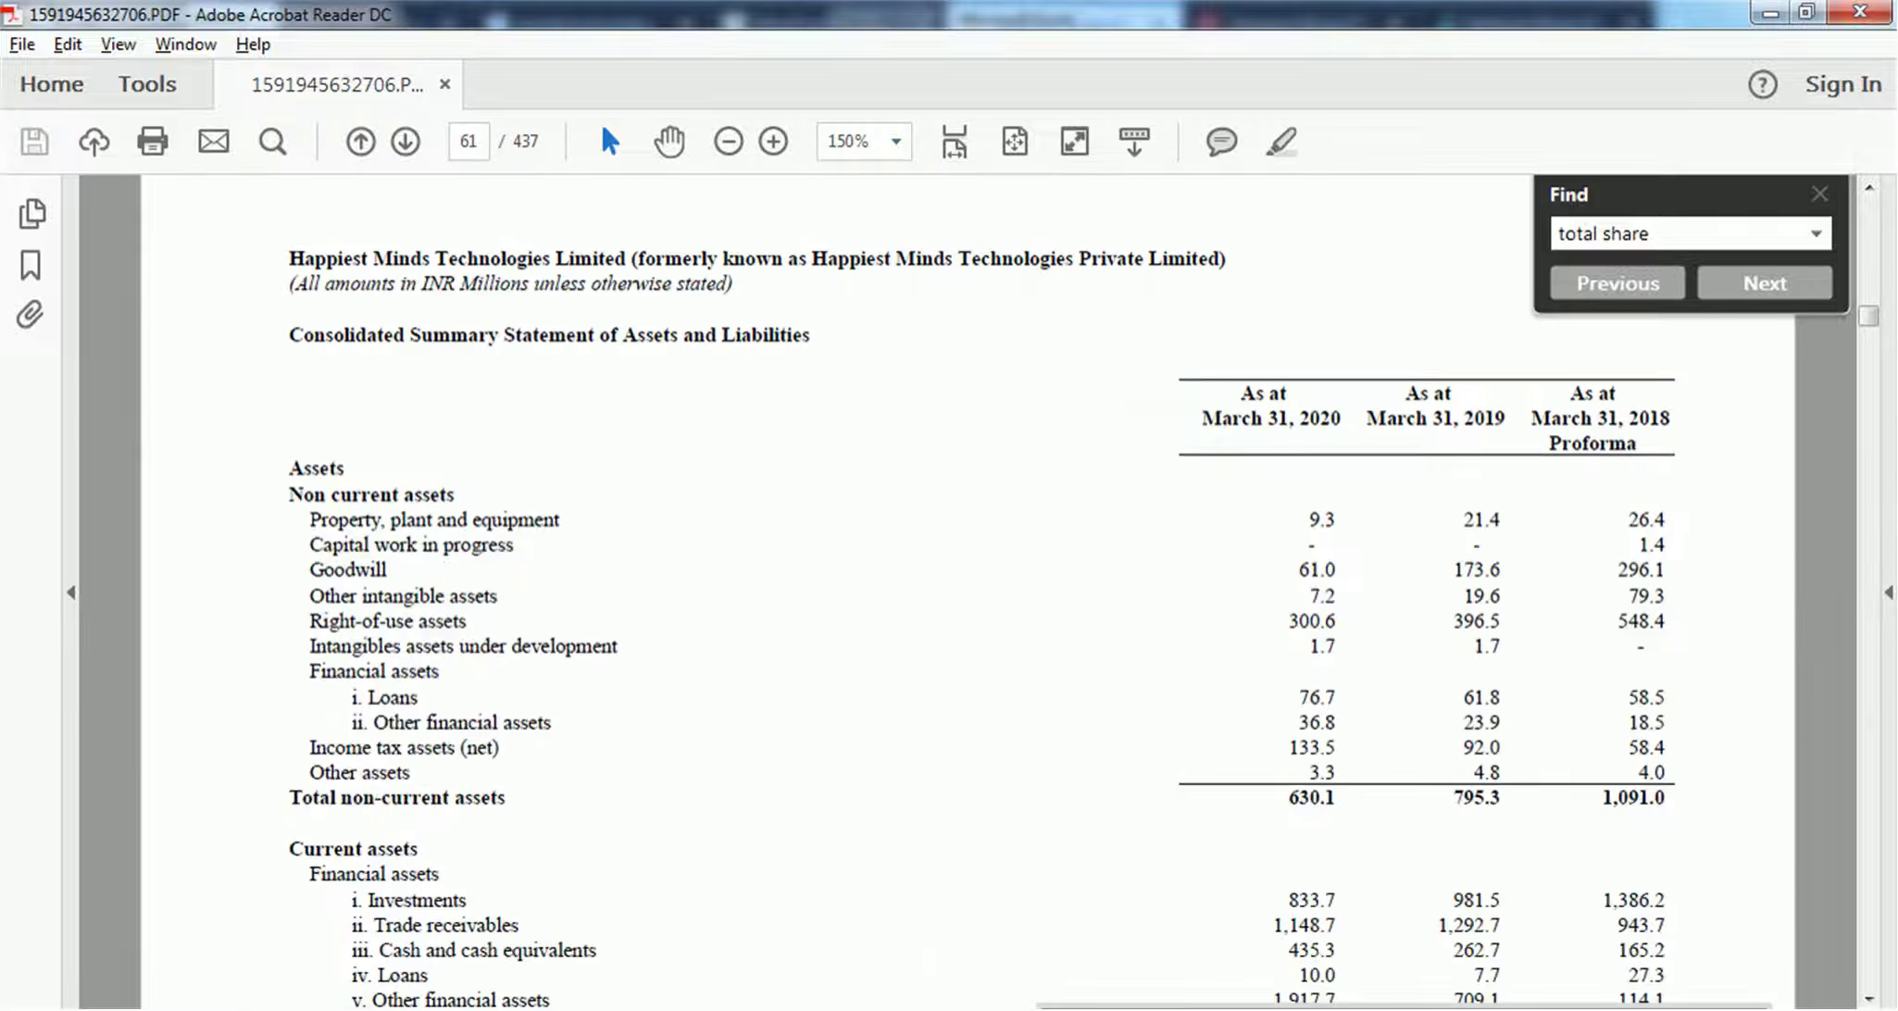
Step: Look through the Statement of Assets and Liabilities and find the profits and loss statement on page 62
{"action": "scroll", "coordinate": [967, 582], "scroll_direction": "down", "scroll_amount": 2}
{"action": "scroll", "coordinate": [926, 593], "scroll_direction": "down", "scroll_amount": 3}
{"action": "scroll", "coordinate": [926, 592], "scroll_direction": "up", "scroll_amount": 9}
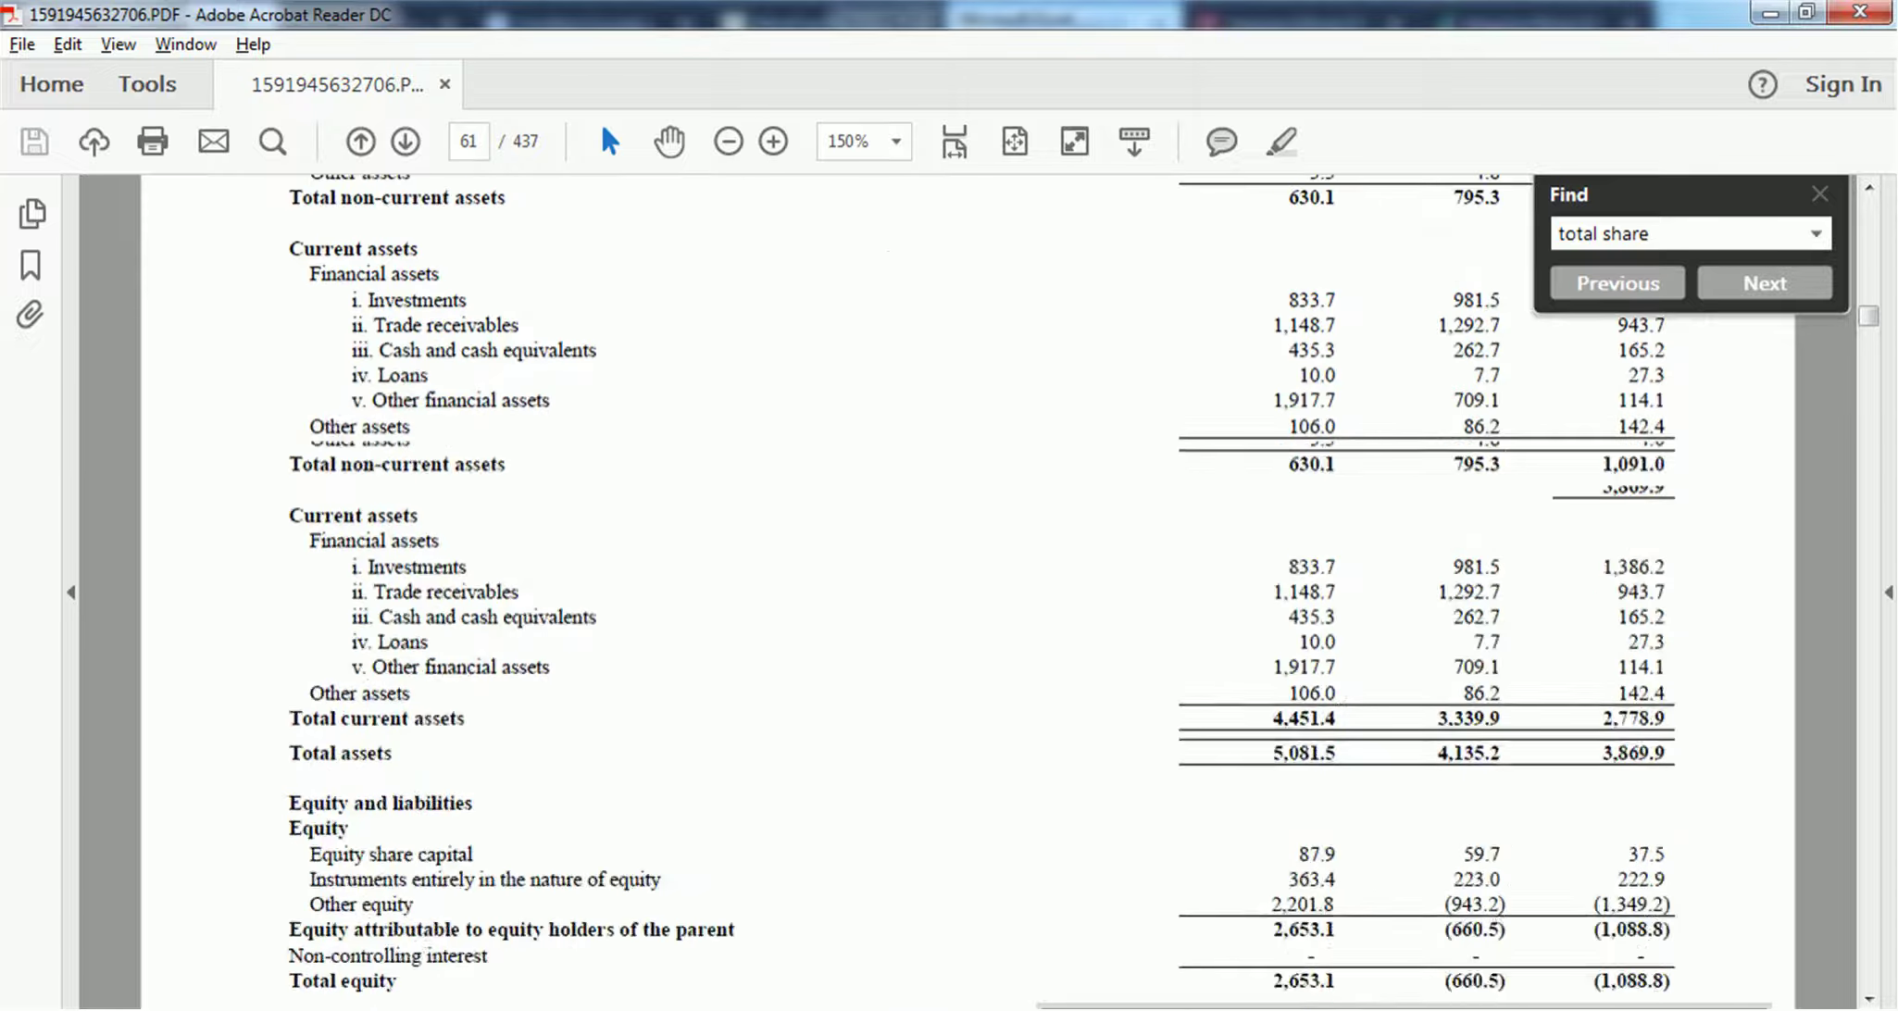
{"action": "scroll", "coordinate": [926, 592], "scroll_direction": "up", "scroll_amount": 10}
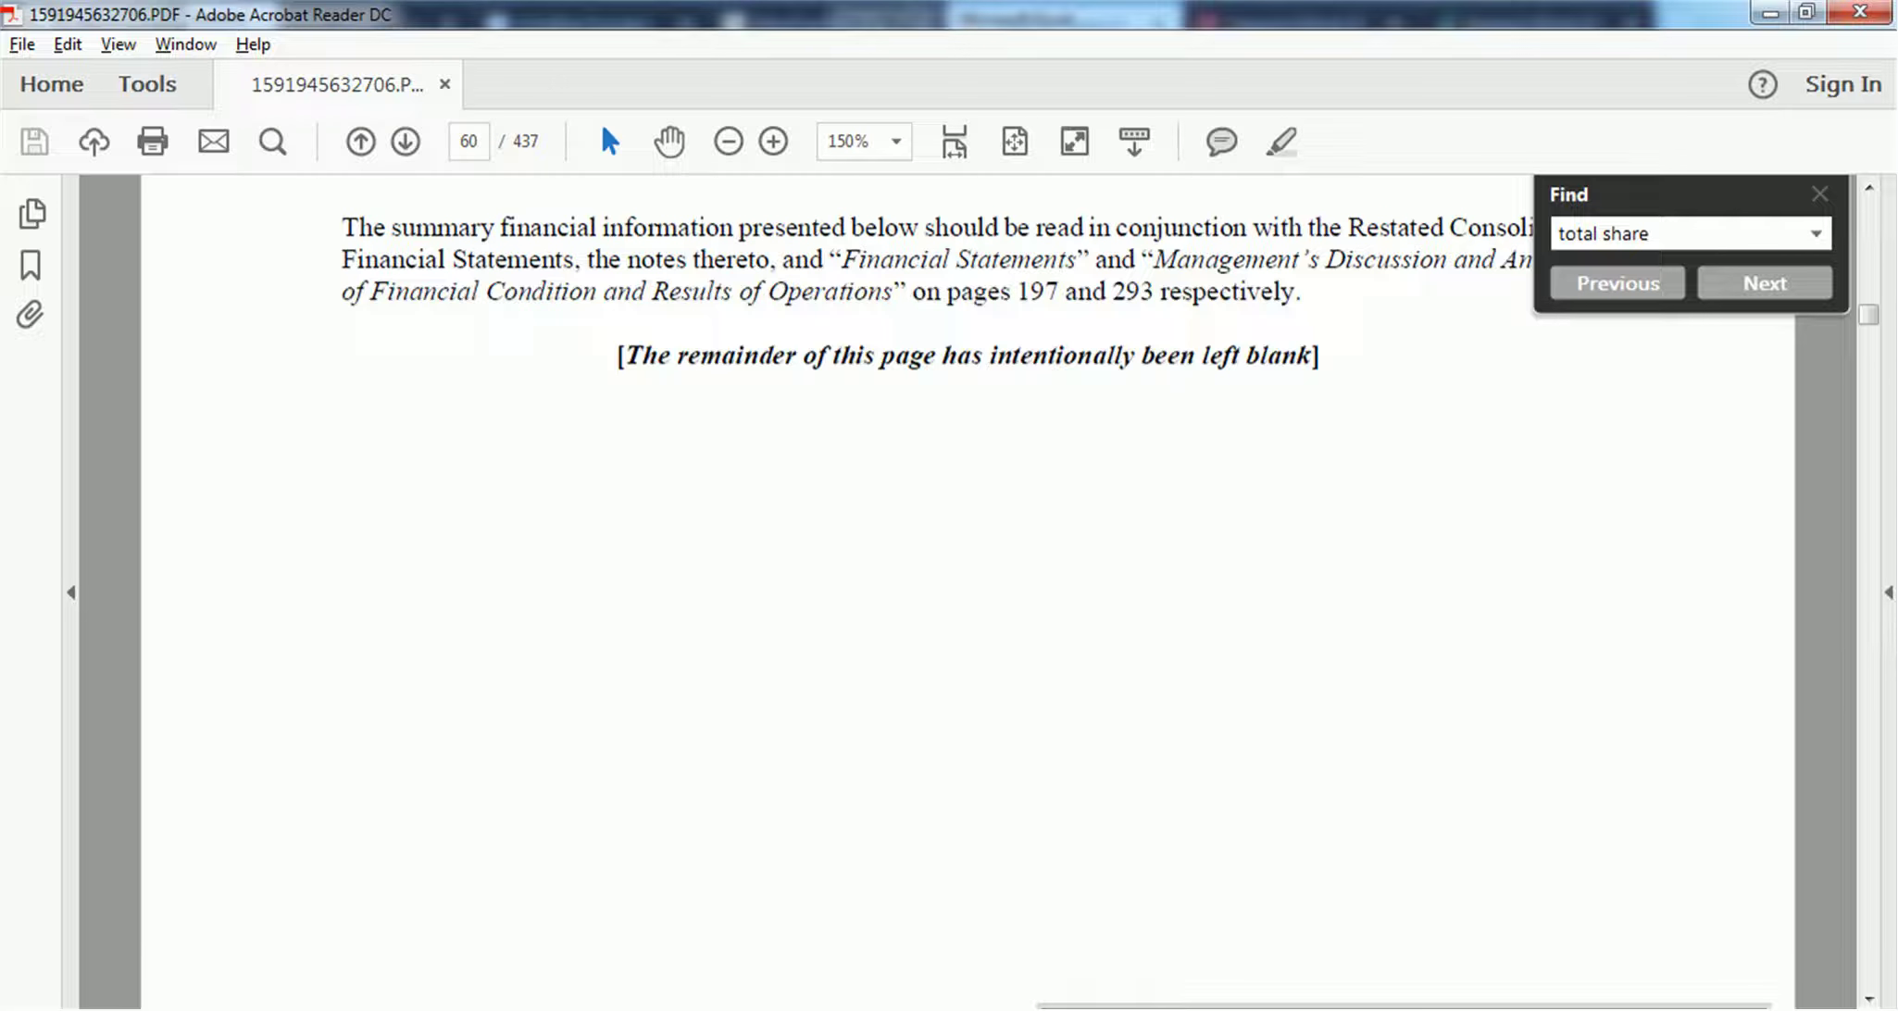
{"action": "scroll", "coordinate": [926, 593], "scroll_direction": "down", "scroll_amount": 12}
{"action": "scroll", "coordinate": [926, 592], "scroll_direction": "down", "scroll_amount": 10}
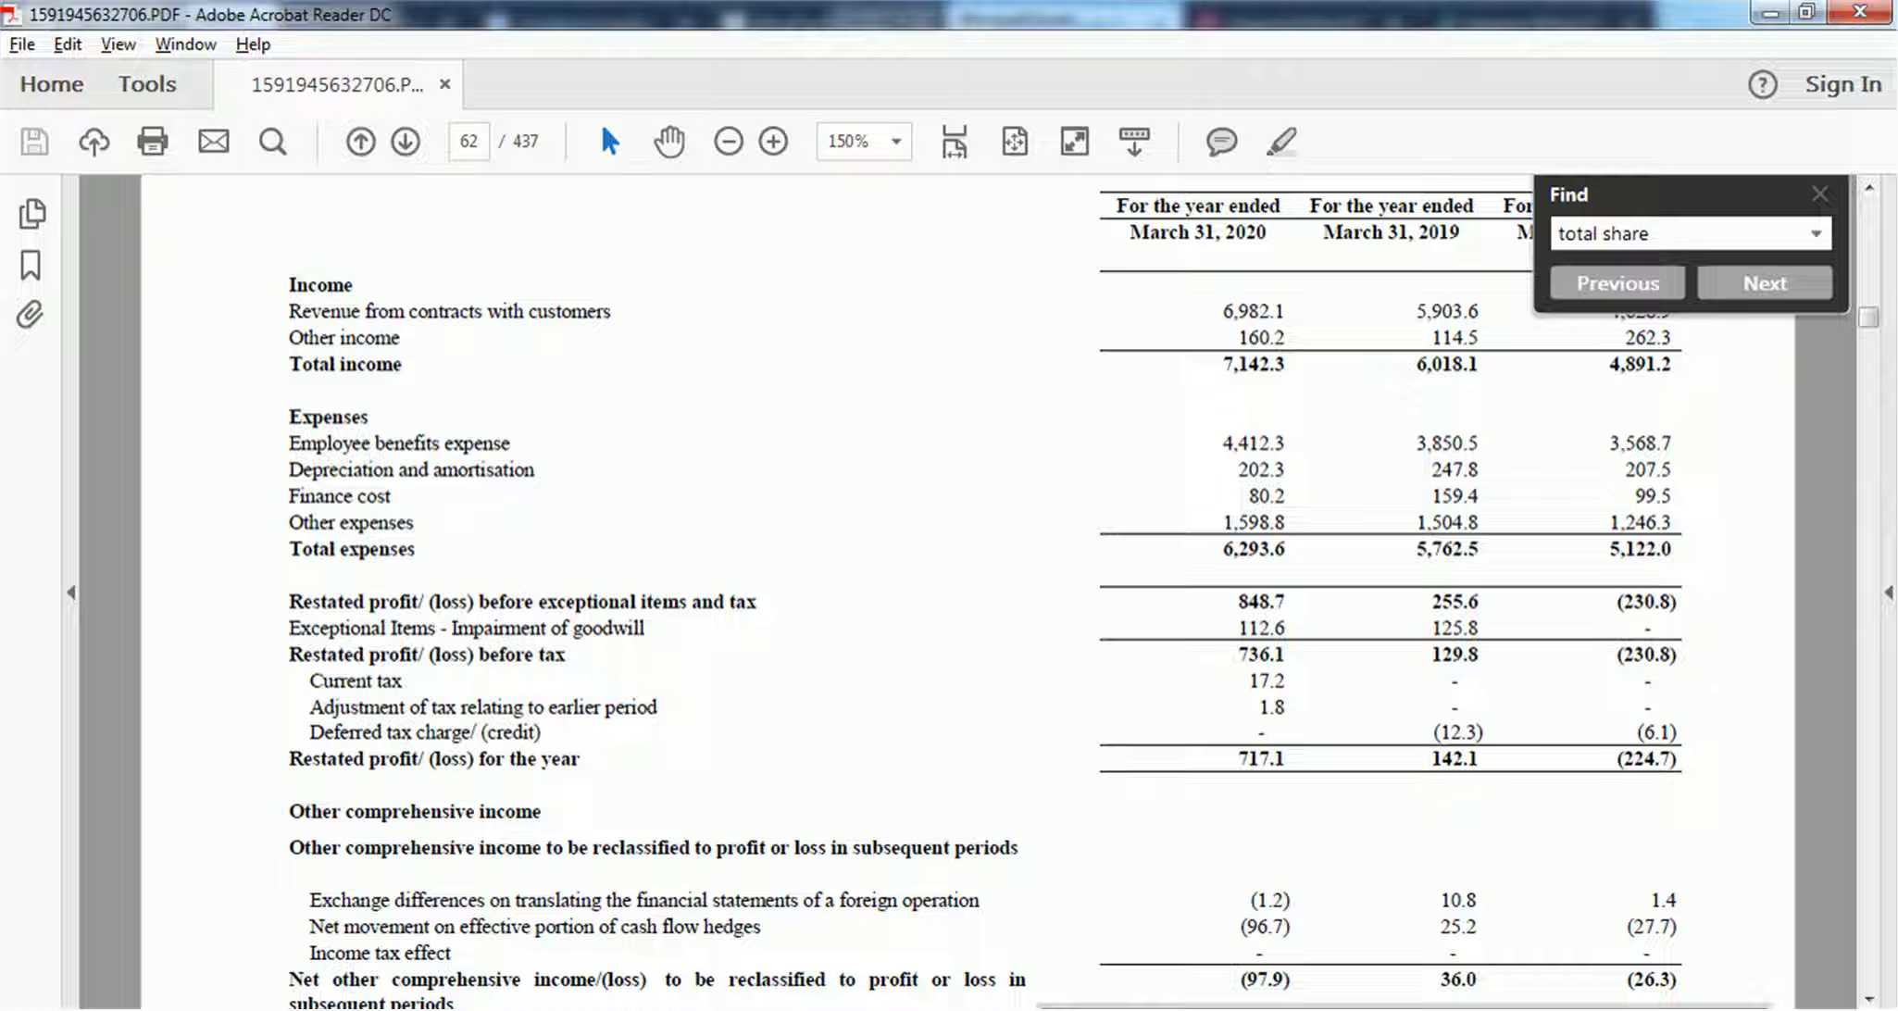
Step: Examine the employee benefits, depreciation and other expenses rows in the Consolidated Summary Statement of Profits and Loss
{"action": "left_click_drag", "start_coordinate": [1261, 444], "coordinate": [1234, 444]}
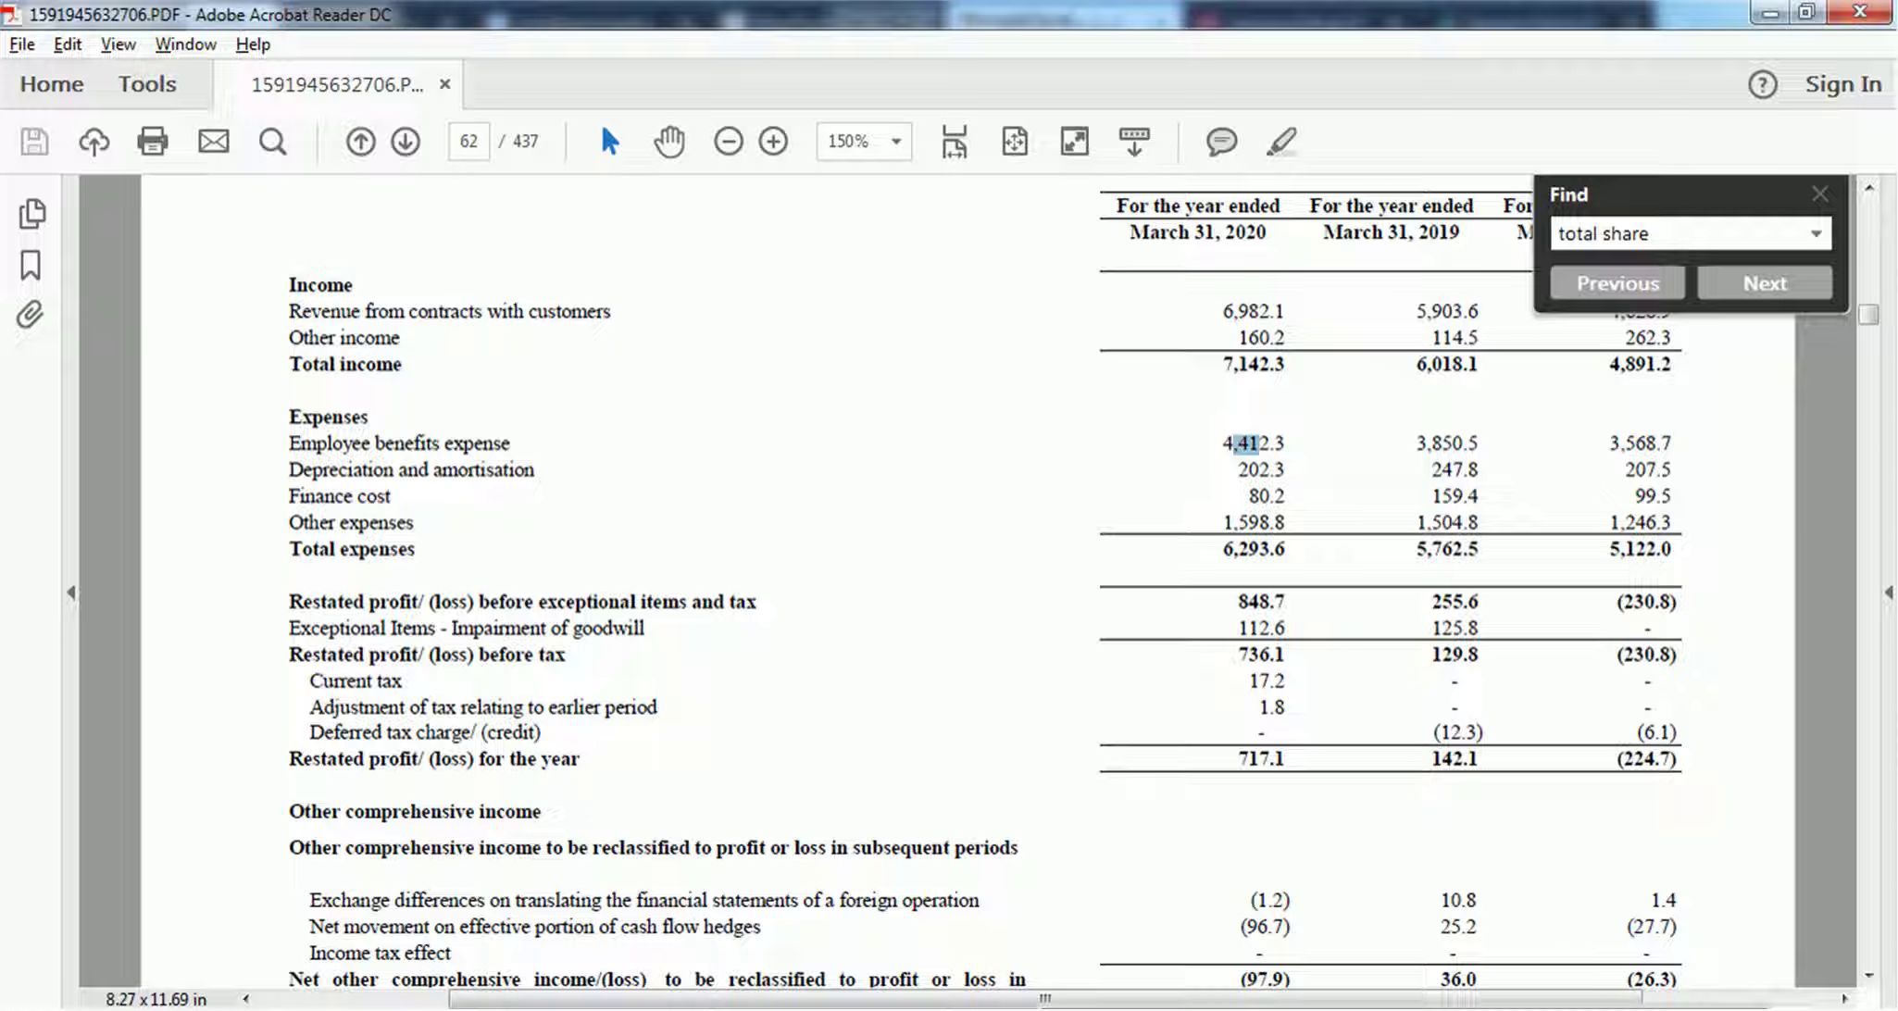
{"action": "left_click_drag", "start_coordinate": [1650, 445], "coordinate": [1609, 444]}
{"action": "left_click", "coordinate": [1630, 446]}
{"action": "left_click_drag", "start_coordinate": [1656, 470], "coordinate": [1625, 470]}
{"action": "left_click", "coordinate": [1637, 471]}
{"action": "left_click_drag", "start_coordinate": [1611, 522], "coordinate": [1646, 522]}
{"action": "left_click", "coordinate": [1646, 522]}
{"action": "scroll", "coordinate": [987, 583], "scroll_direction": "up", "scroll_amount": 1}
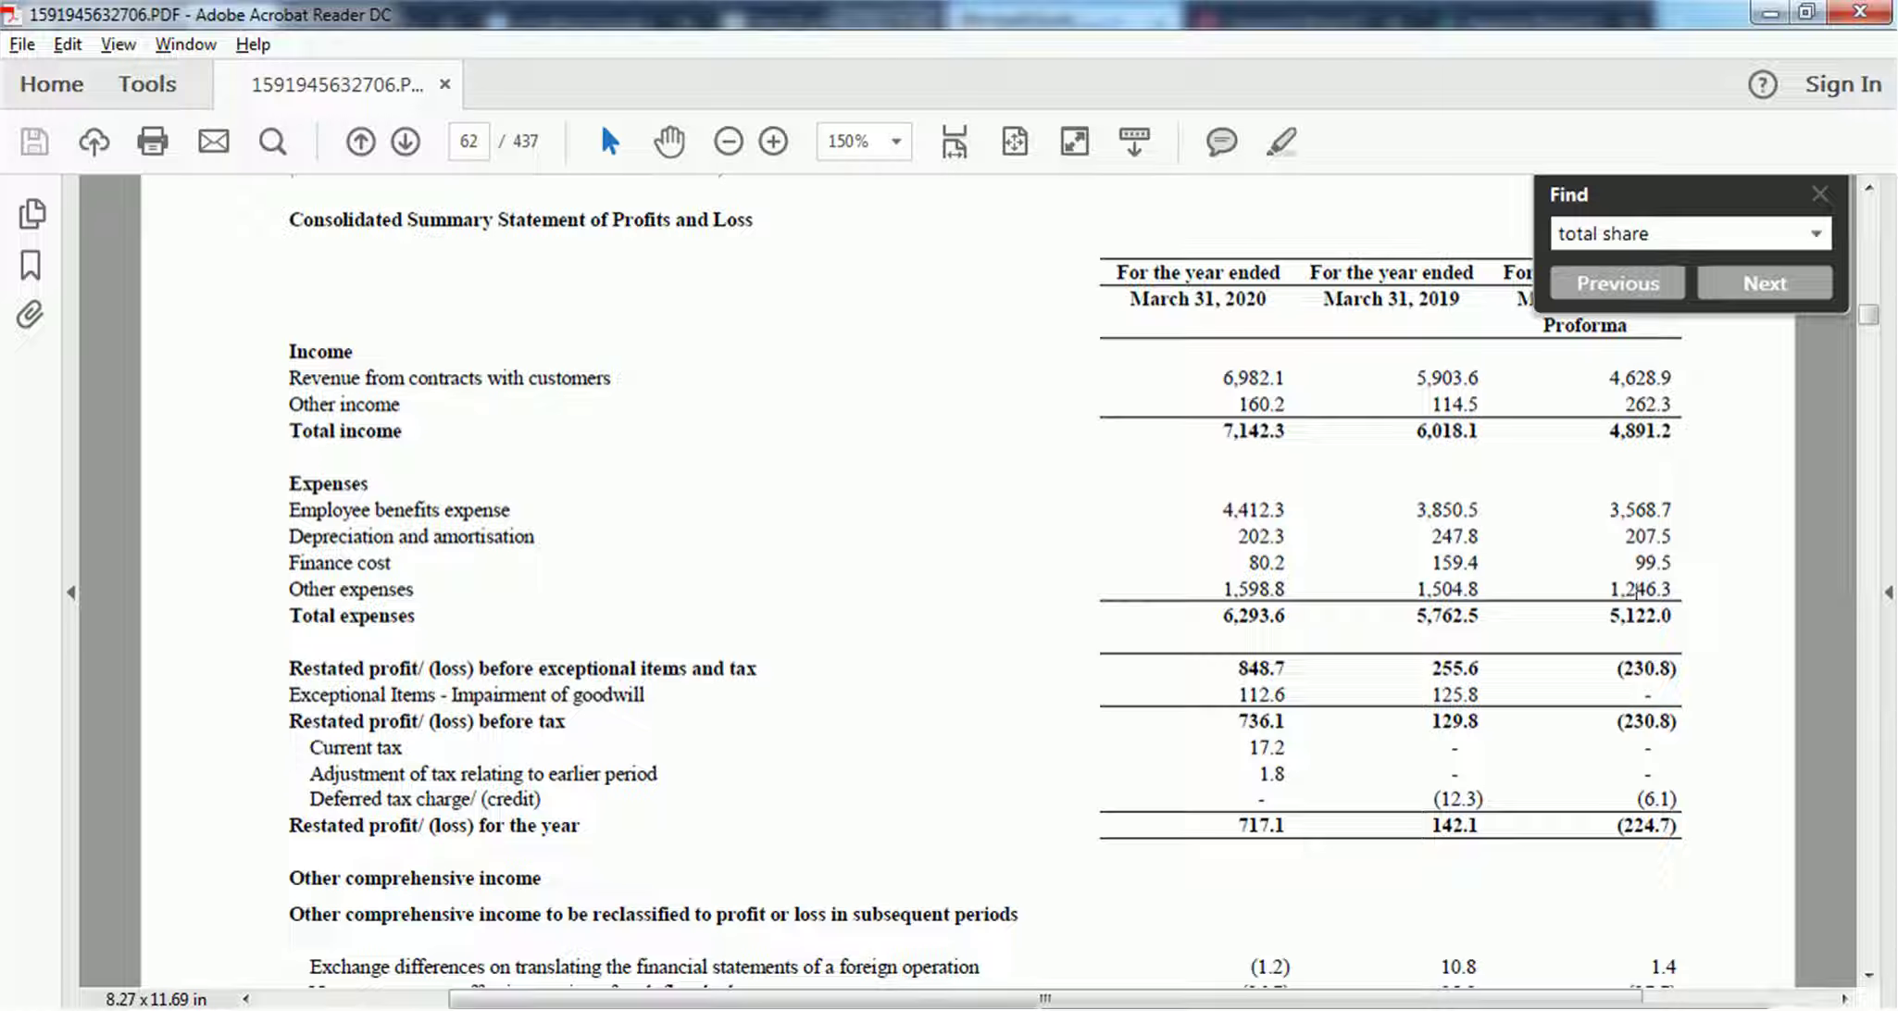
Step: Switch back to the Excel workbook and inspect the 2020 Free Cash Flow formula in cell K29
{"action": "mouse_move", "coordinate": [294, 1010]}
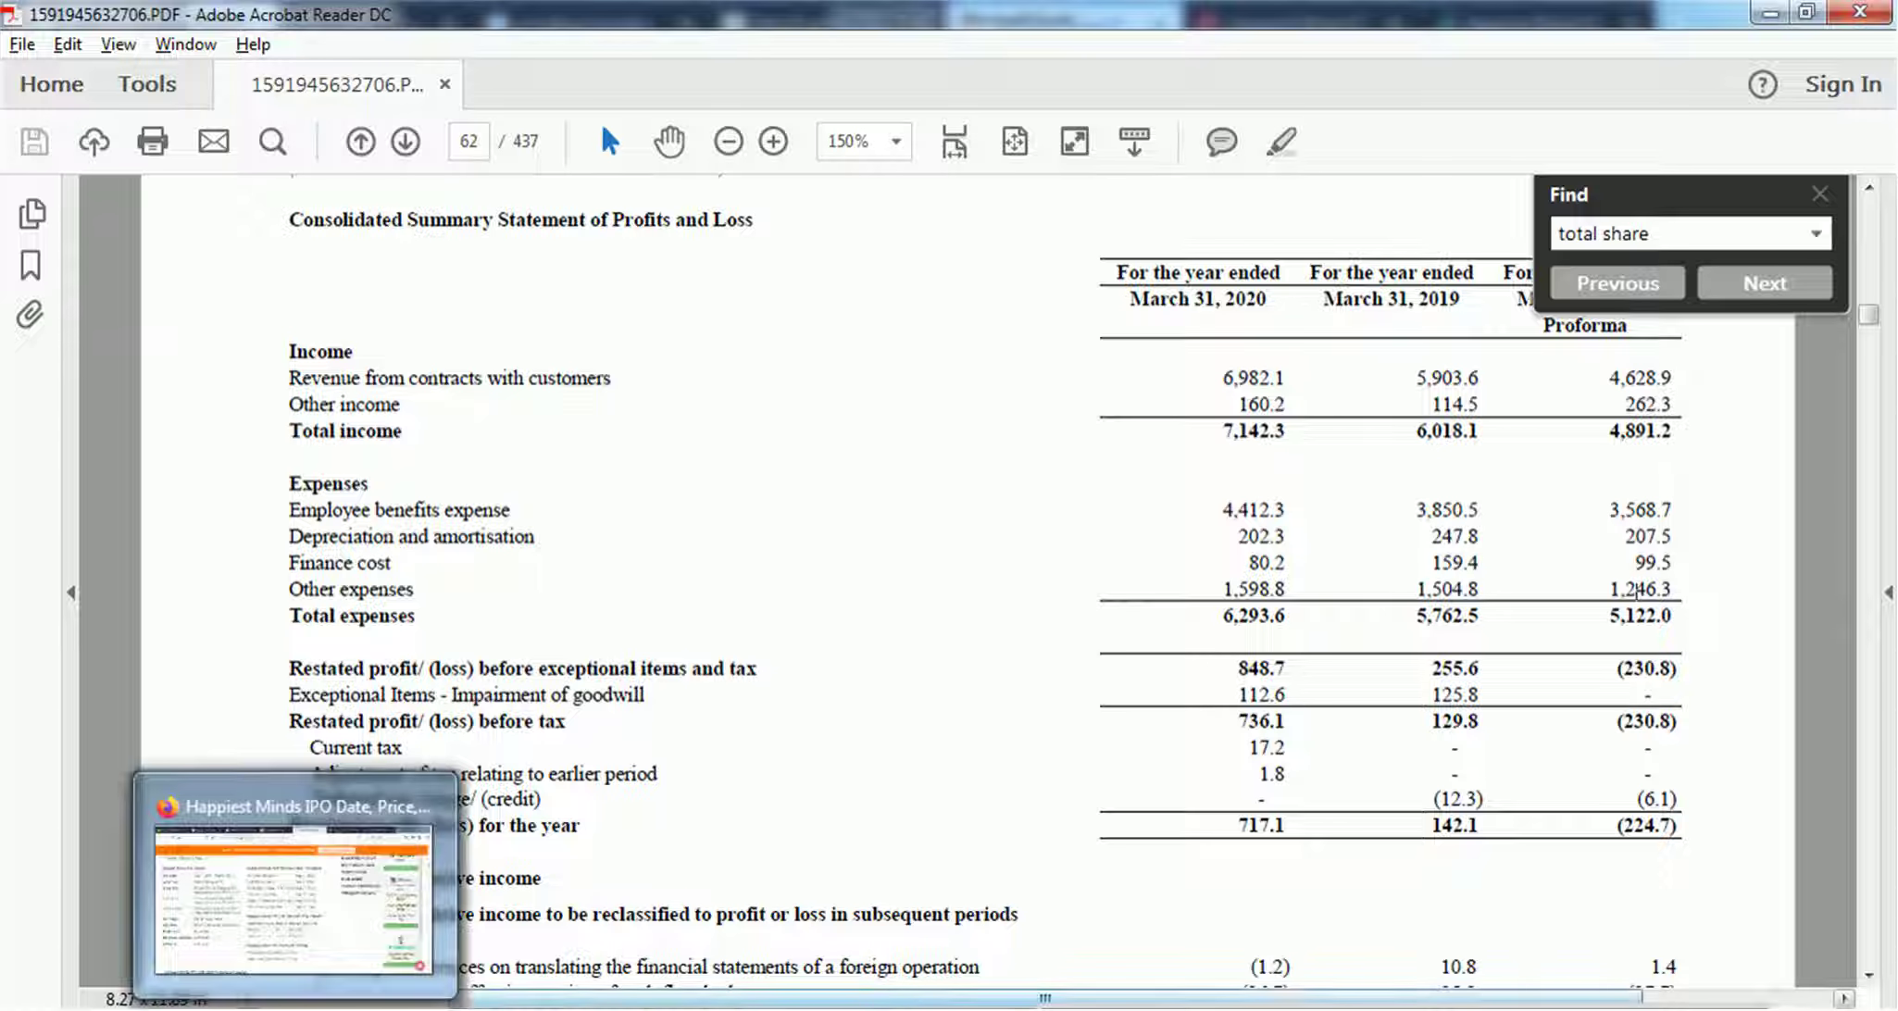
{"action": "left_click", "coordinate": [982, 1009]}
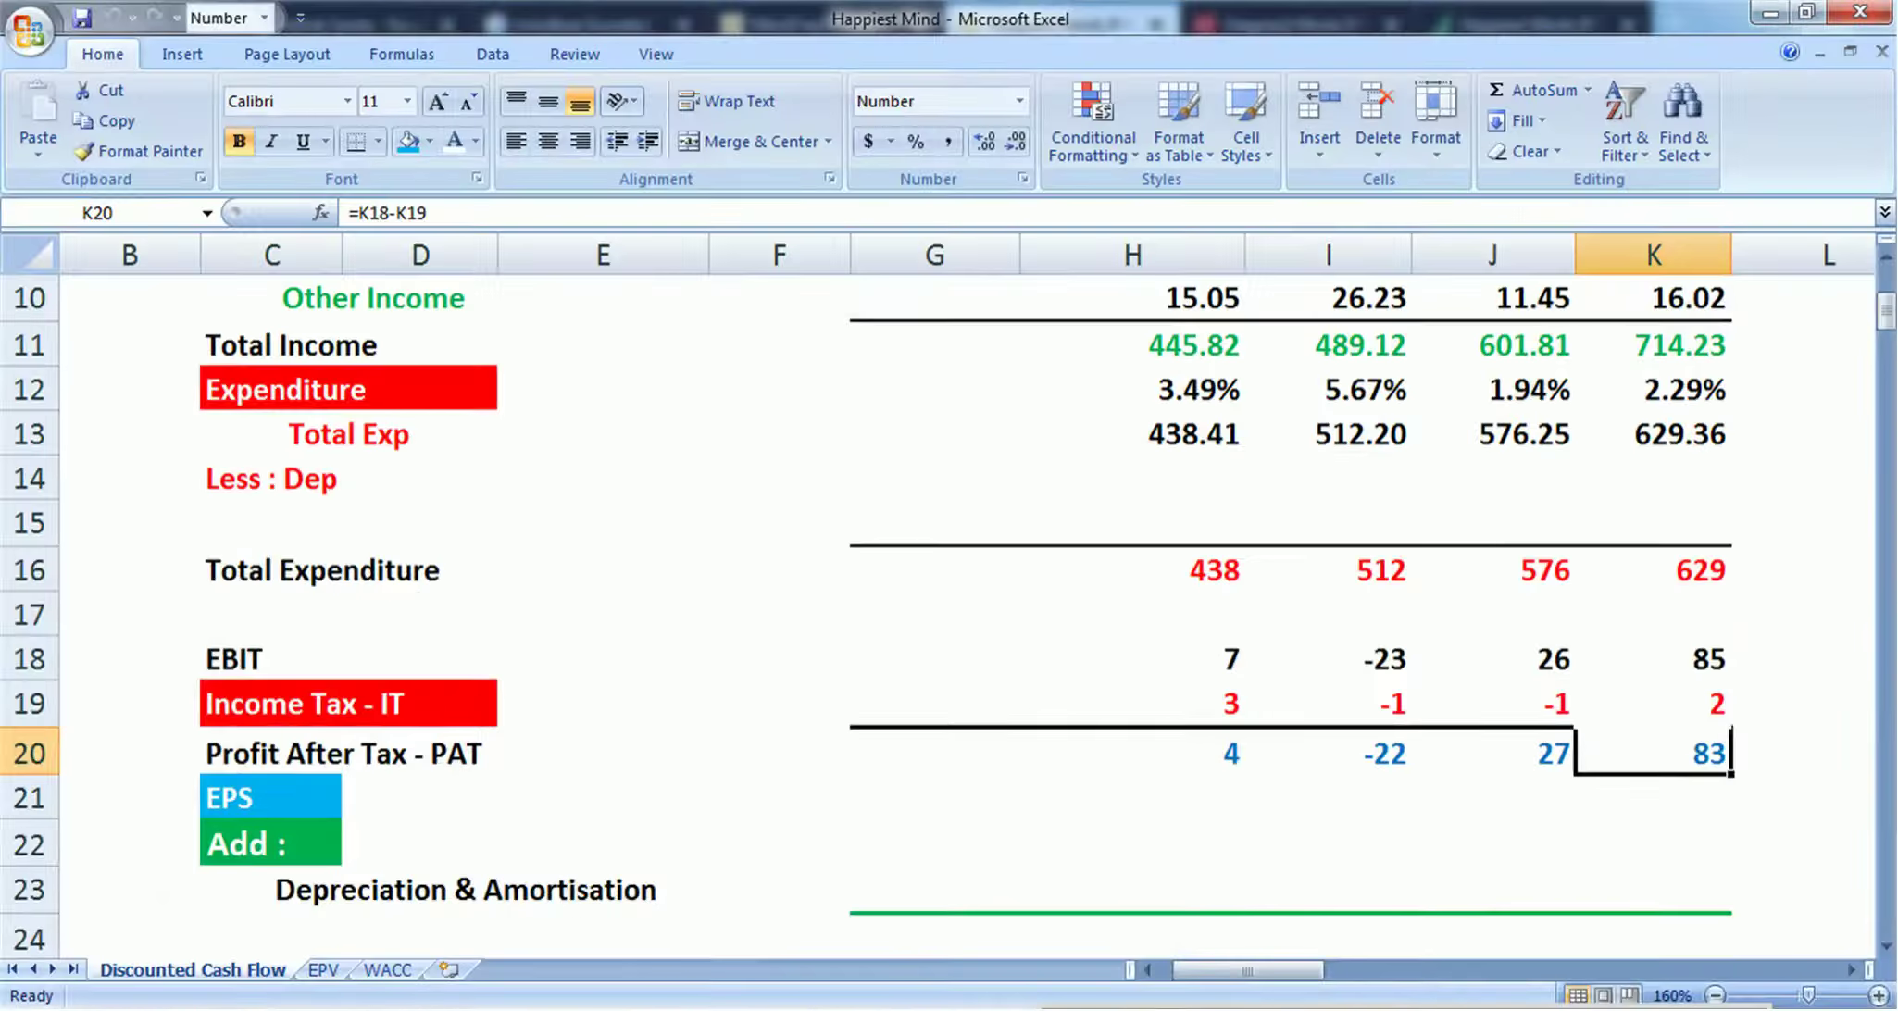
{"action": "scroll", "coordinate": [963, 602], "scroll_direction": "down", "scroll_amount": 5}
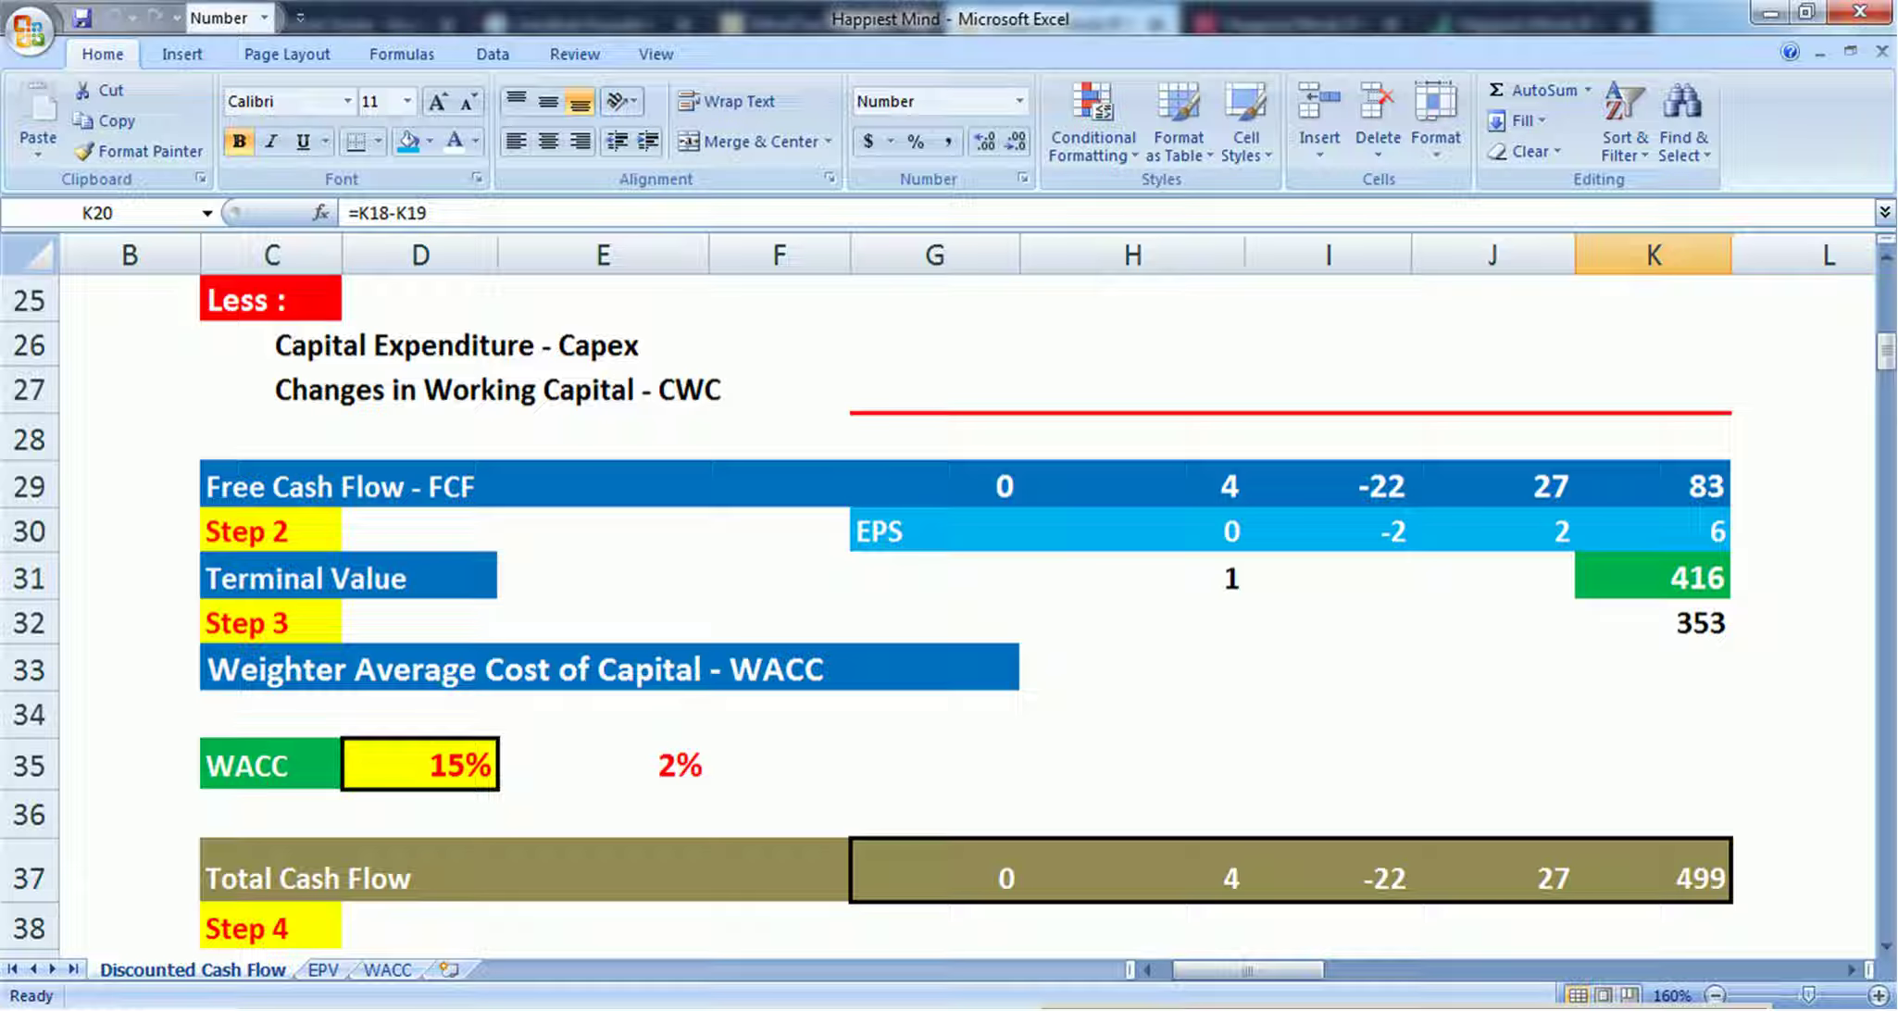
{"action": "left_click", "coordinate": [1653, 485]}
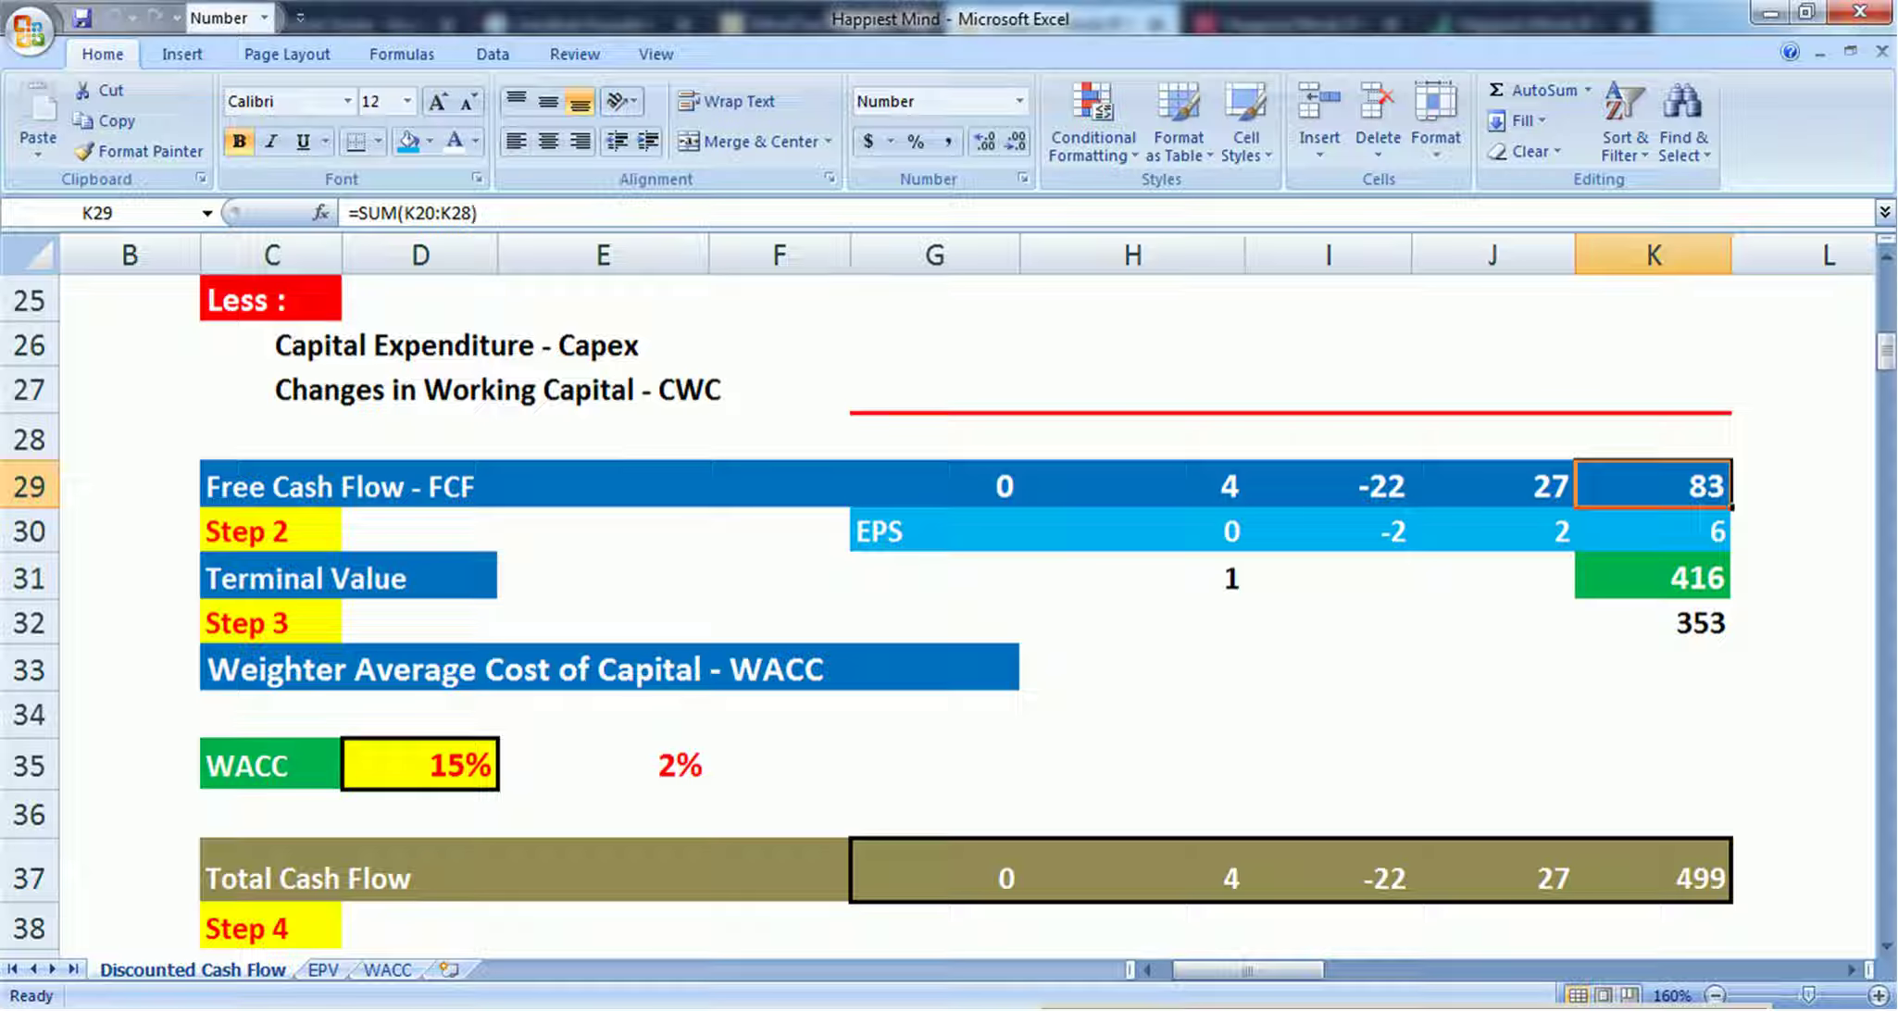
Step: Inspect the 2020 Terminal Value formula in K31 and the 2020 Total Cash Flow in K37
{"action": "left_click", "coordinate": [1653, 577]}
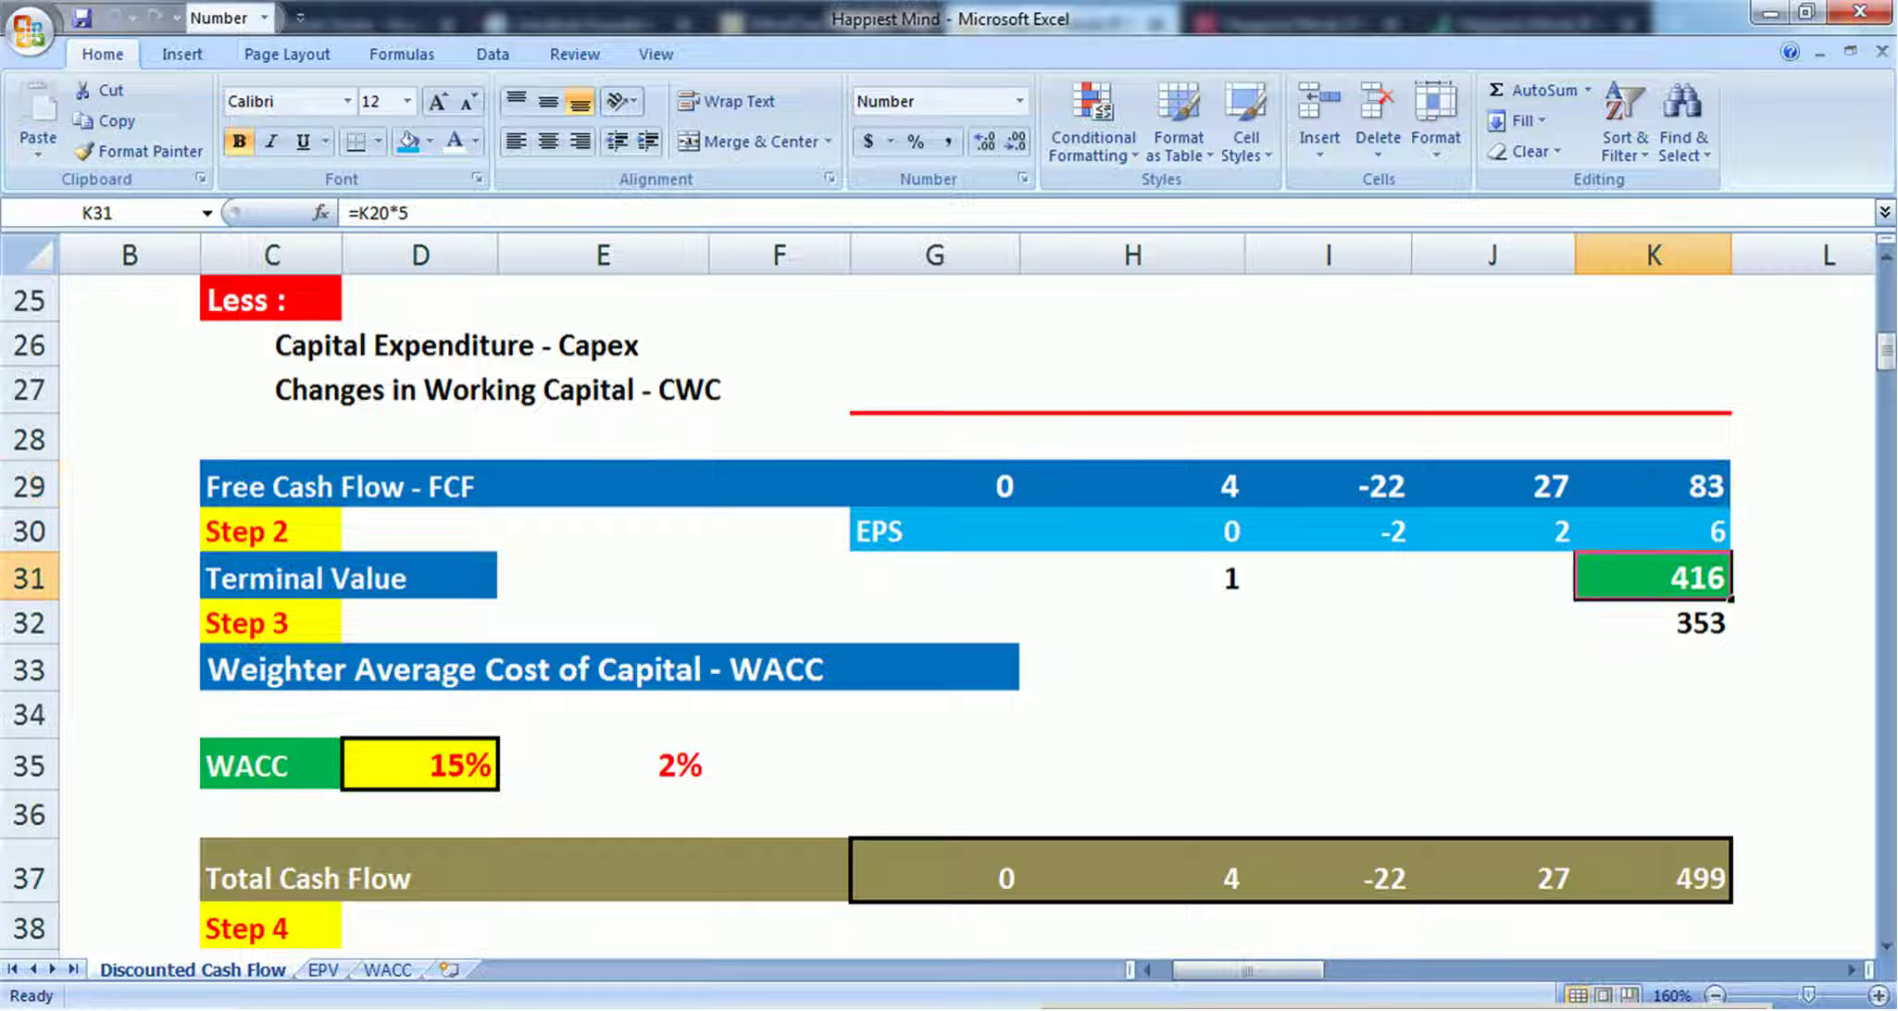
{"action": "scroll", "coordinate": [963, 611], "scroll_direction": "down", "scroll_amount": 2}
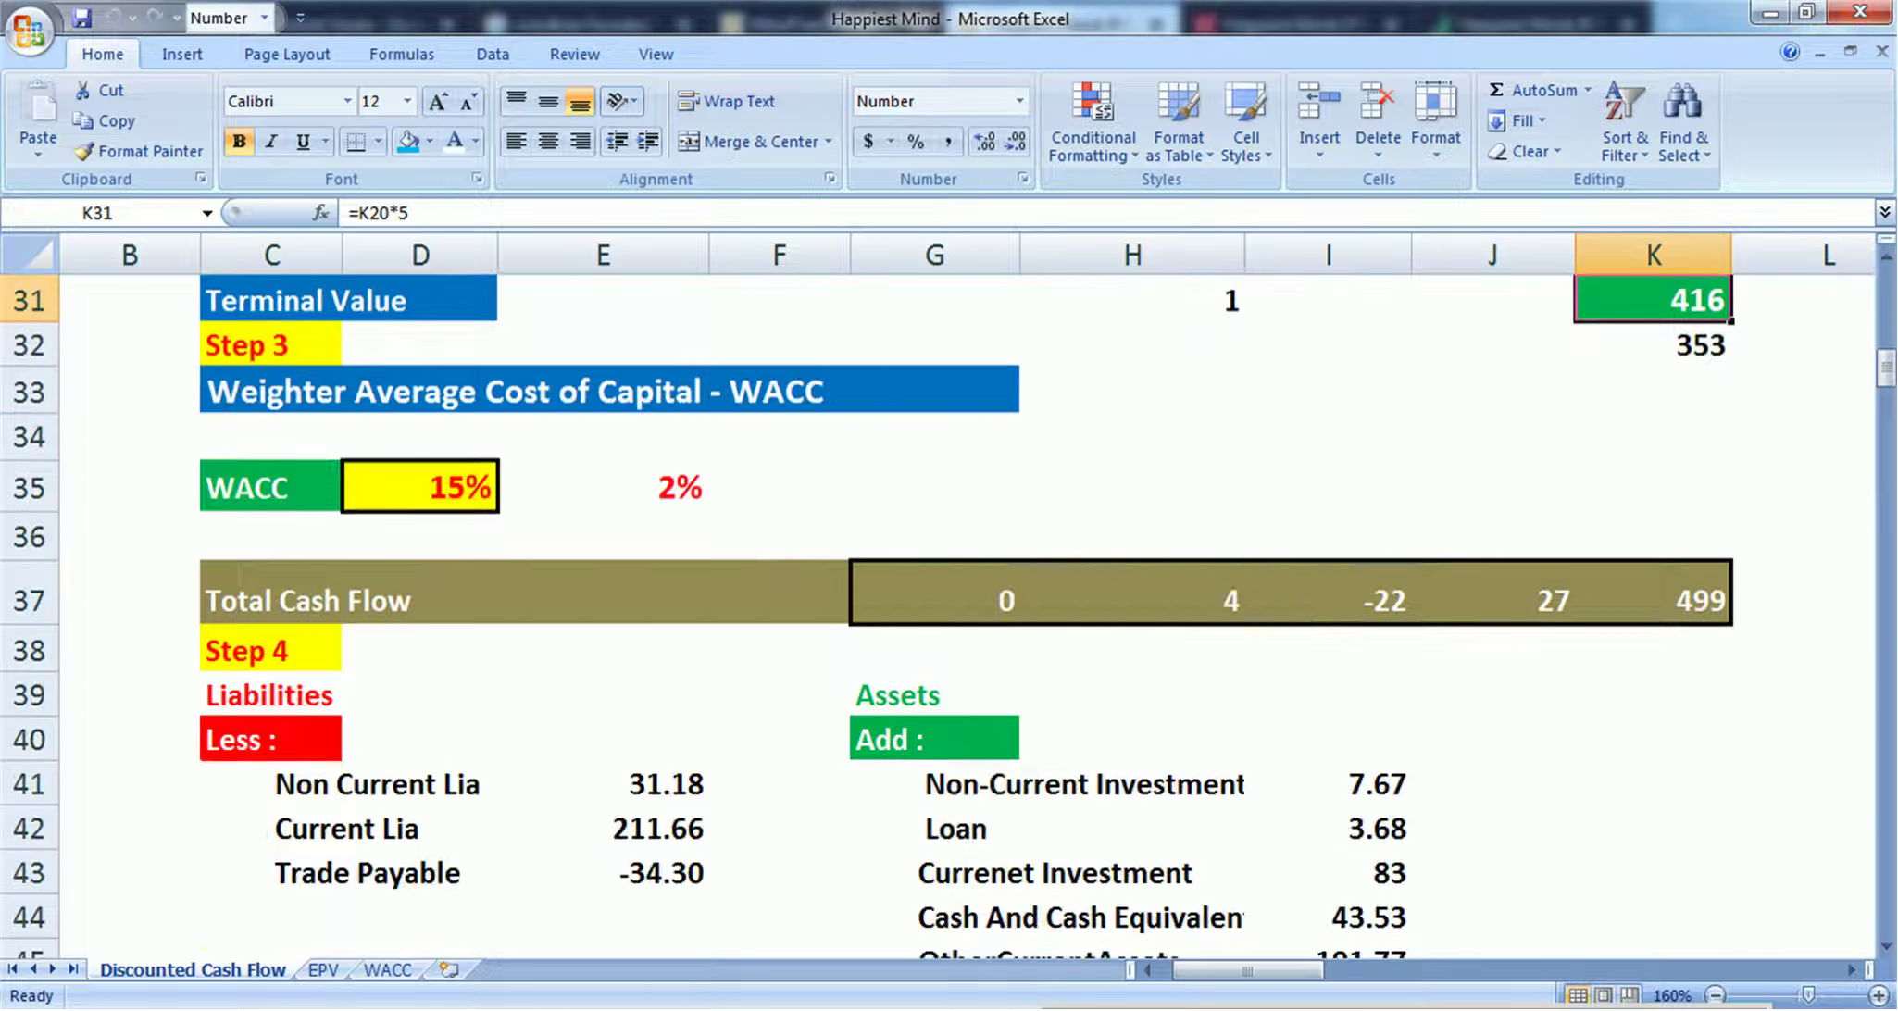
{"action": "left_click", "coordinate": [1653, 593]}
{"action": "scroll", "coordinate": [963, 611], "scroll_direction": "down", "scroll_amount": 2}
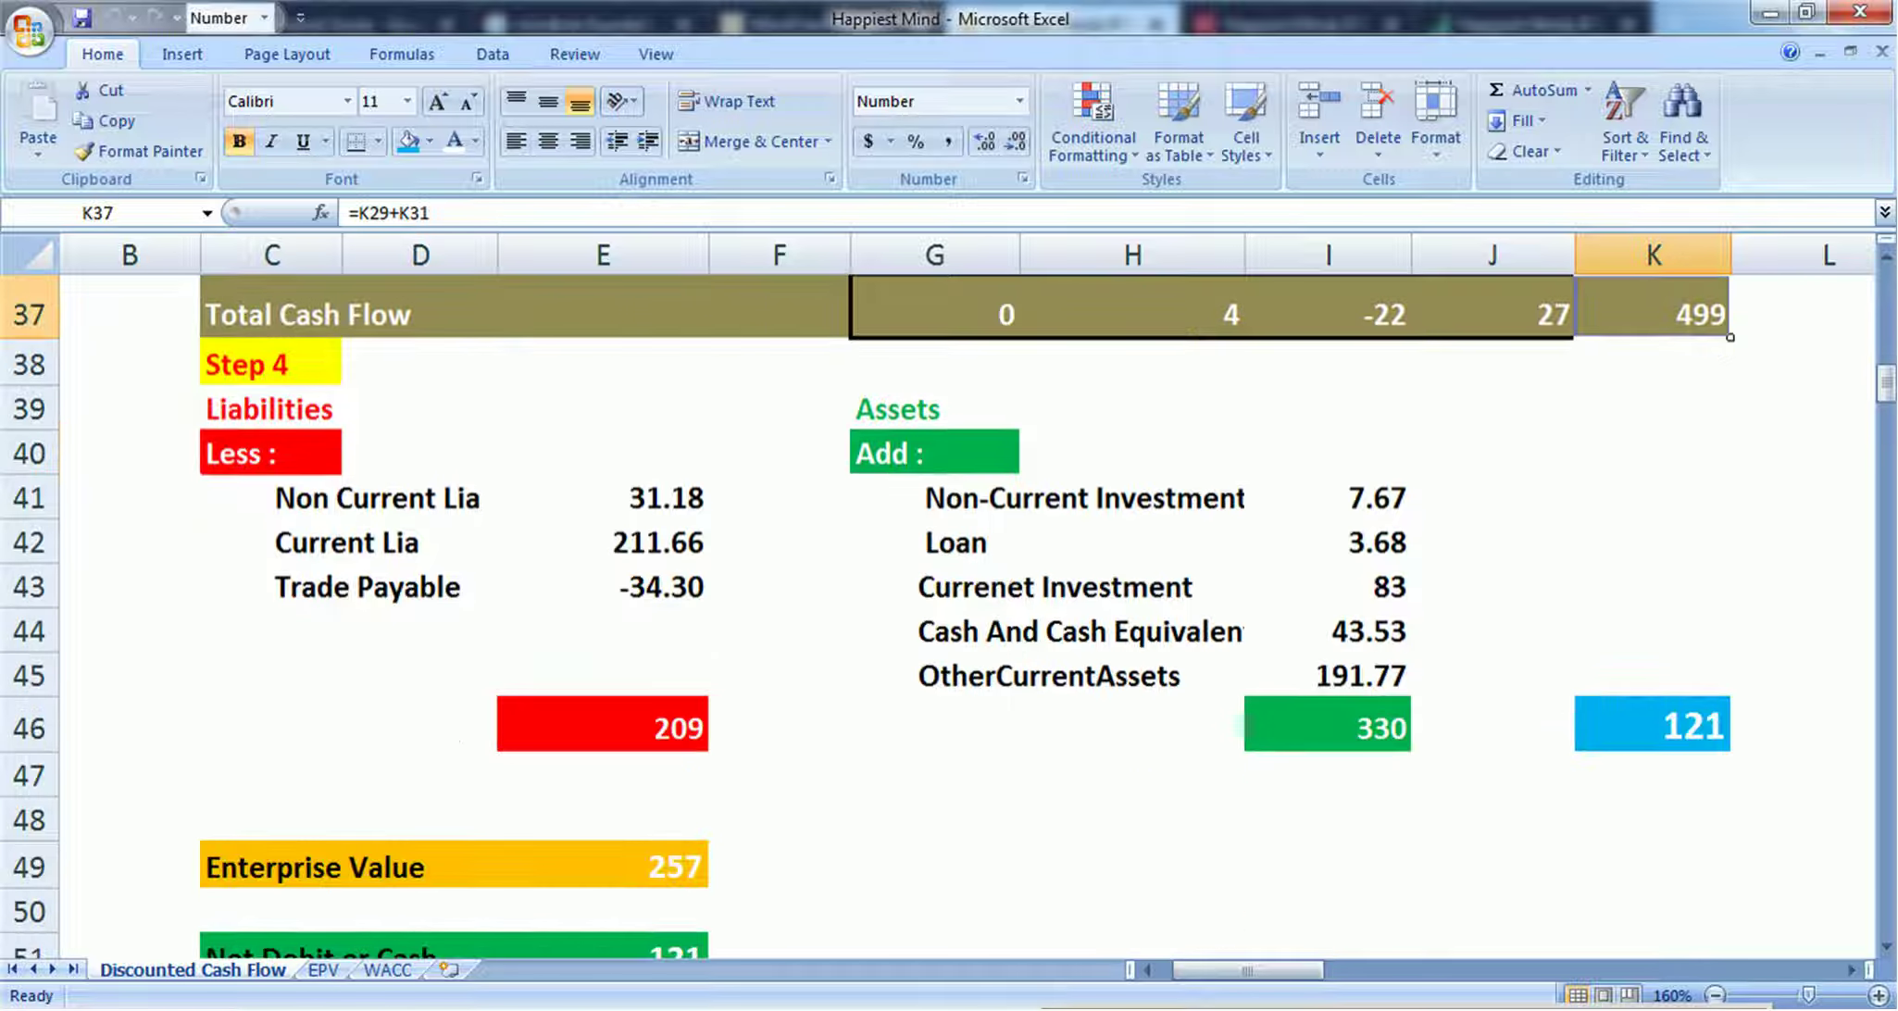
Step: Go through the liabilities in E41:E42 and the assets in I41:I45, ending at the net formula in K46
{"action": "left_click", "coordinate": [602, 497]}
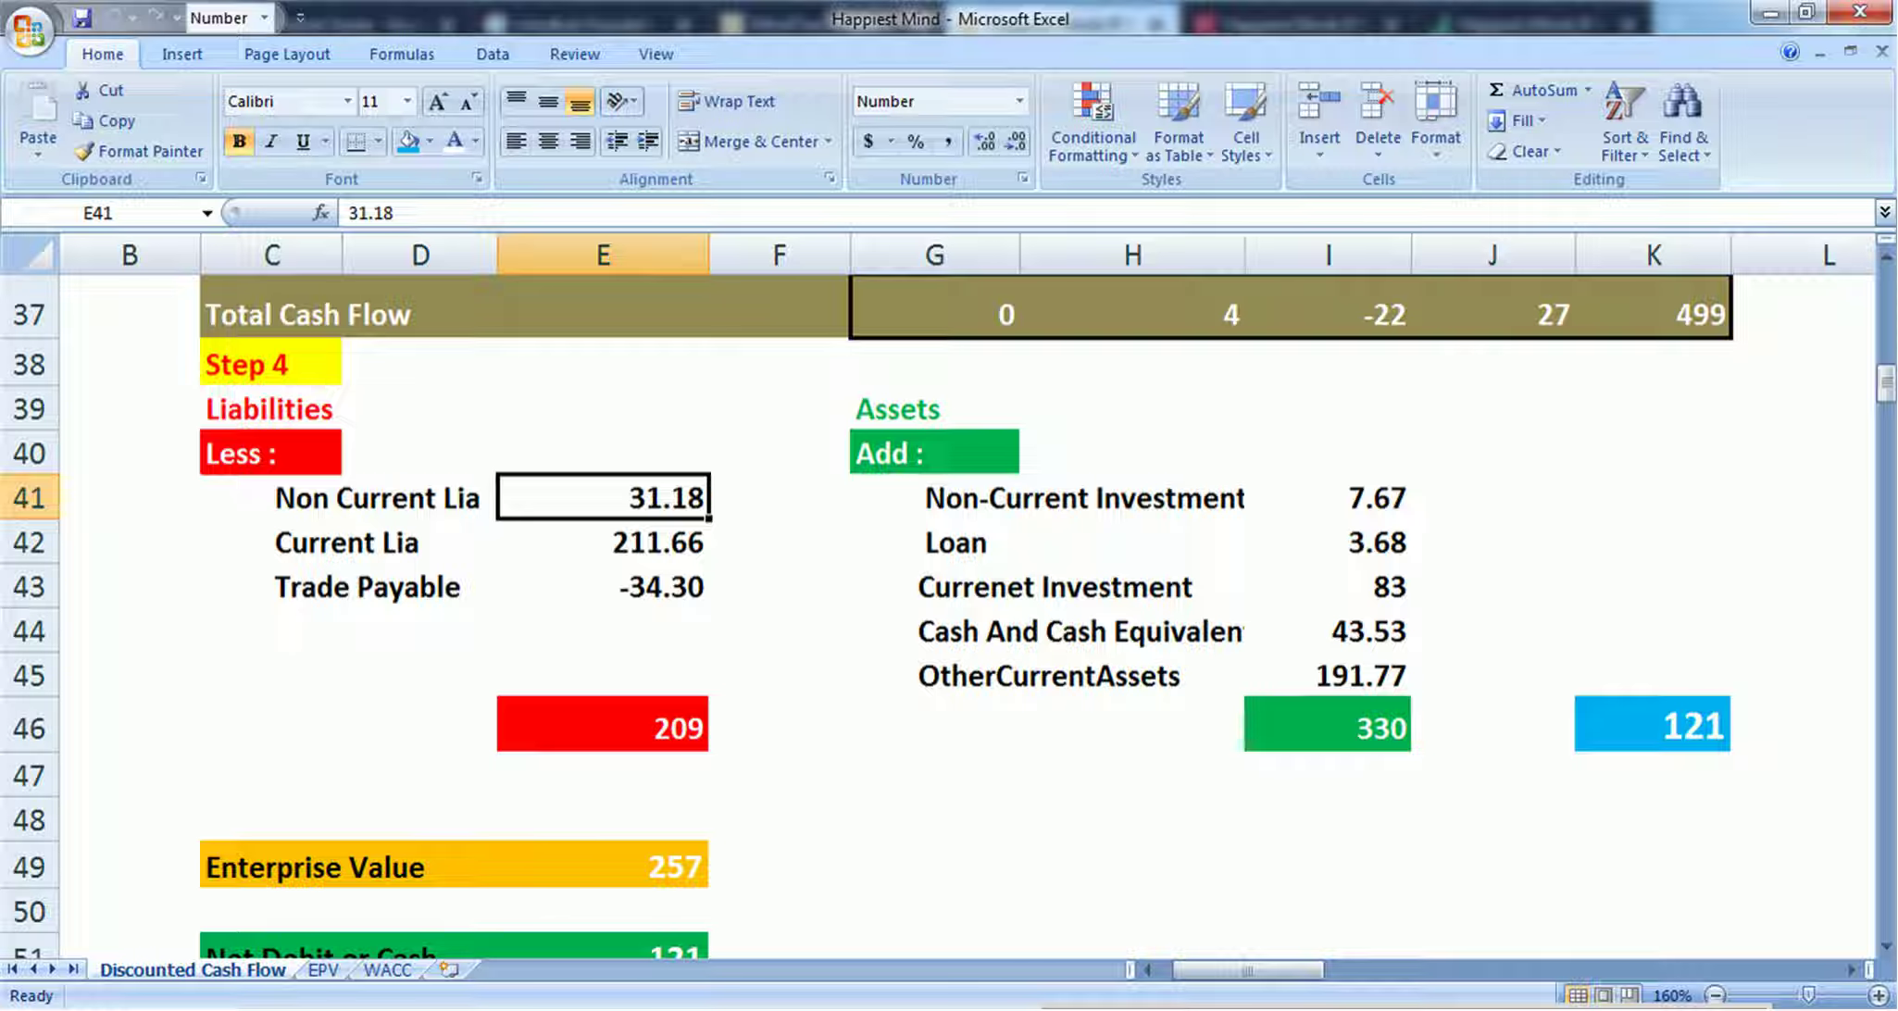
{"action": "left_click", "coordinate": [603, 543]}
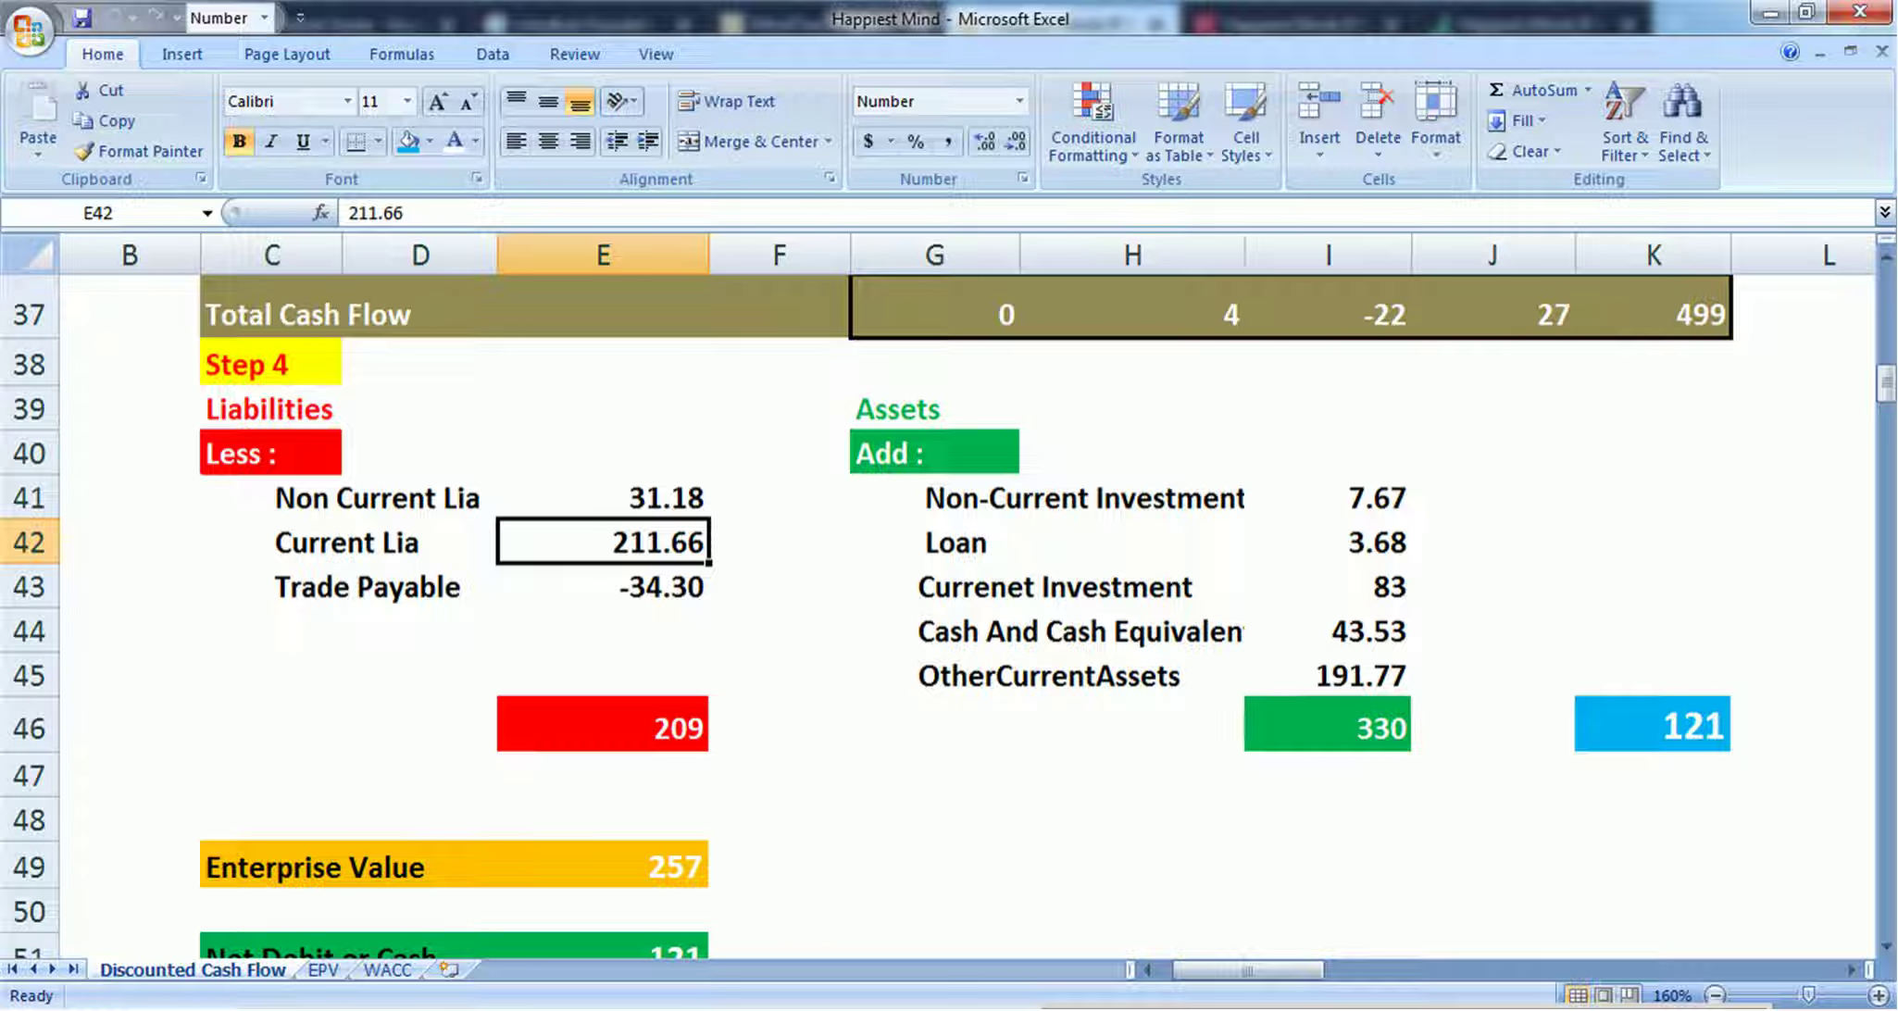
{"action": "left_click", "coordinate": [1328, 497]}
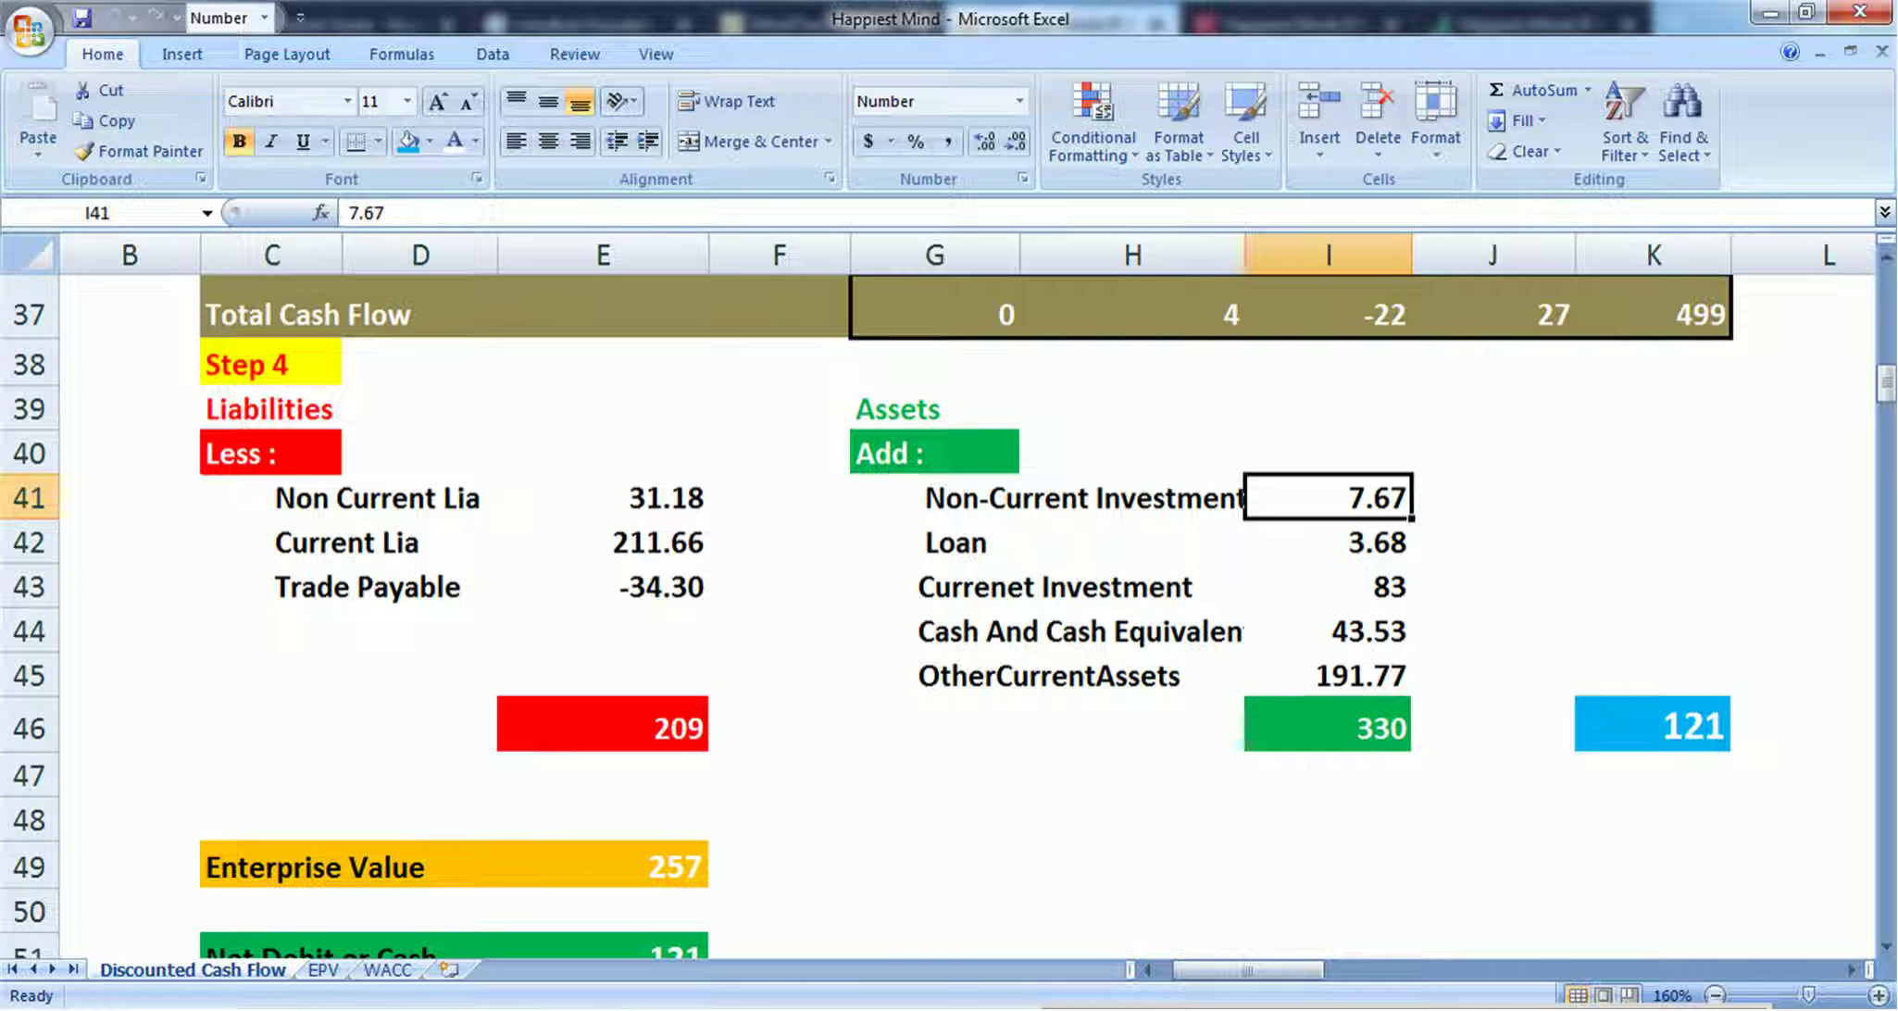
{"action": "left_click", "coordinate": [1328, 542]}
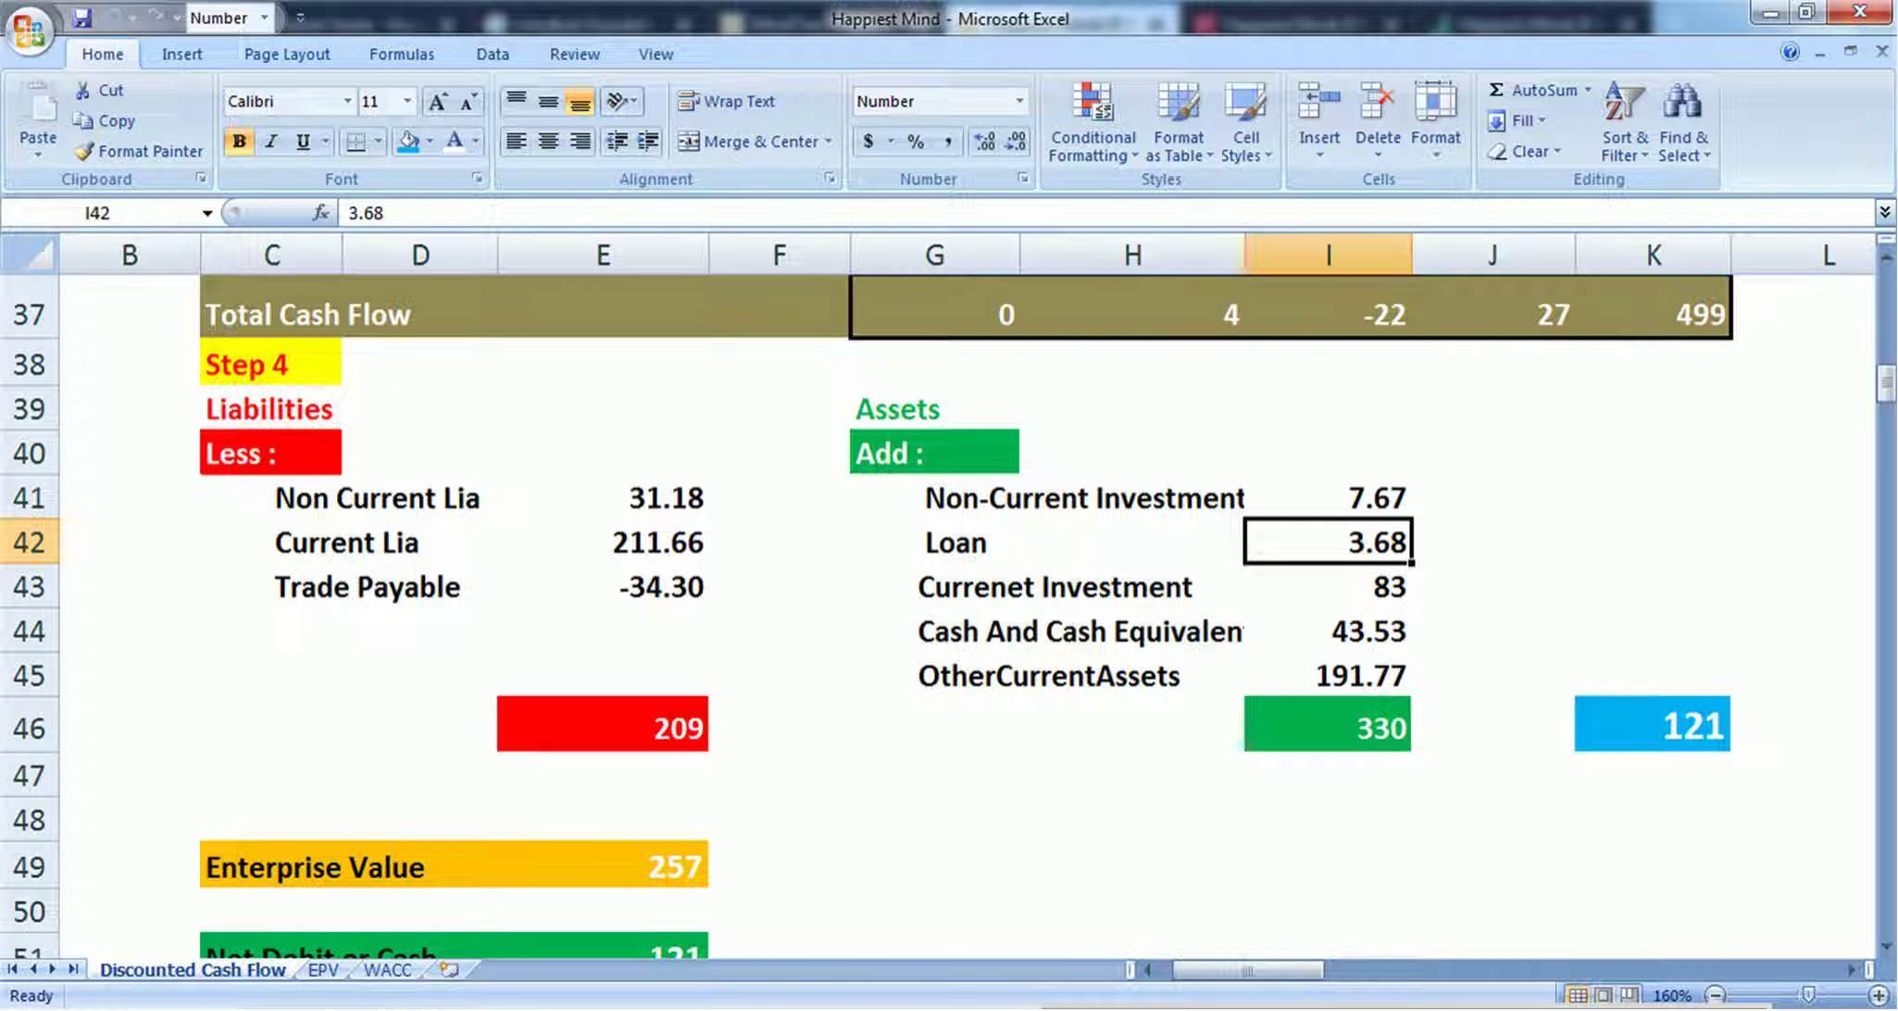
{"action": "left_click", "coordinate": [1328, 586]}
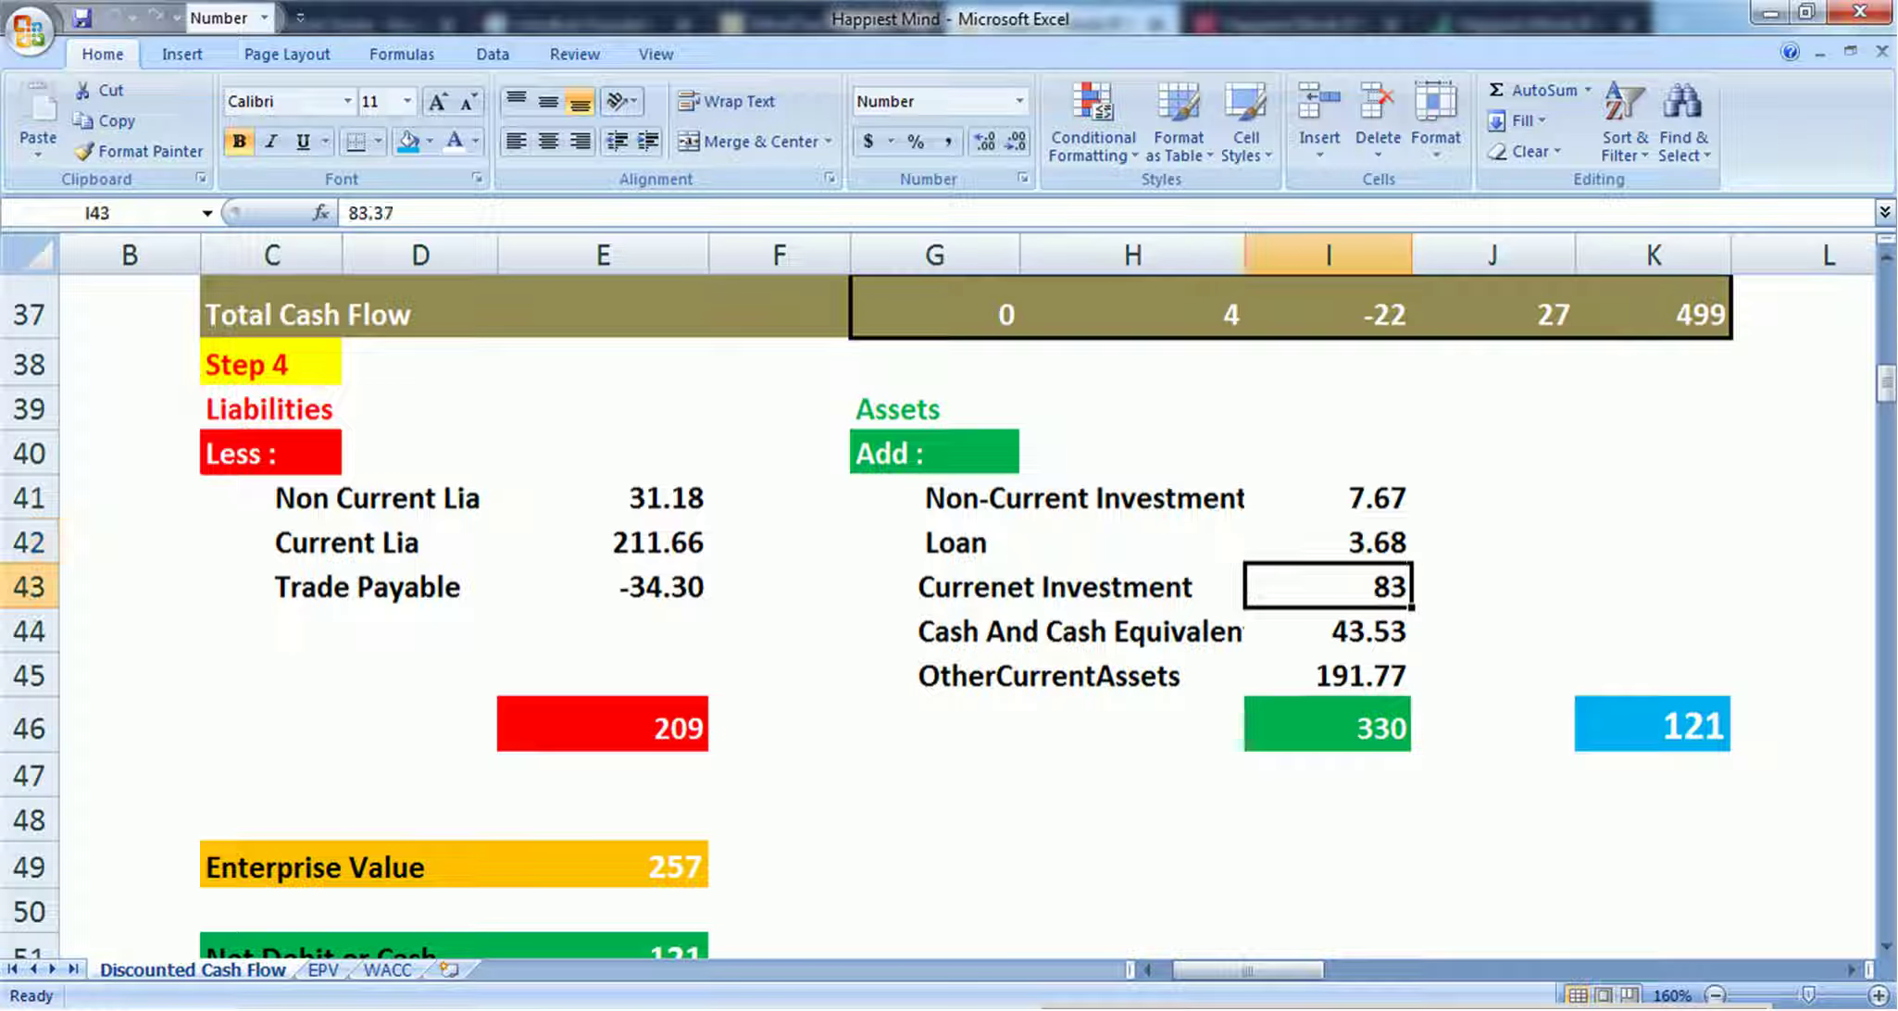
{"action": "left_click", "coordinate": [1328, 630]}
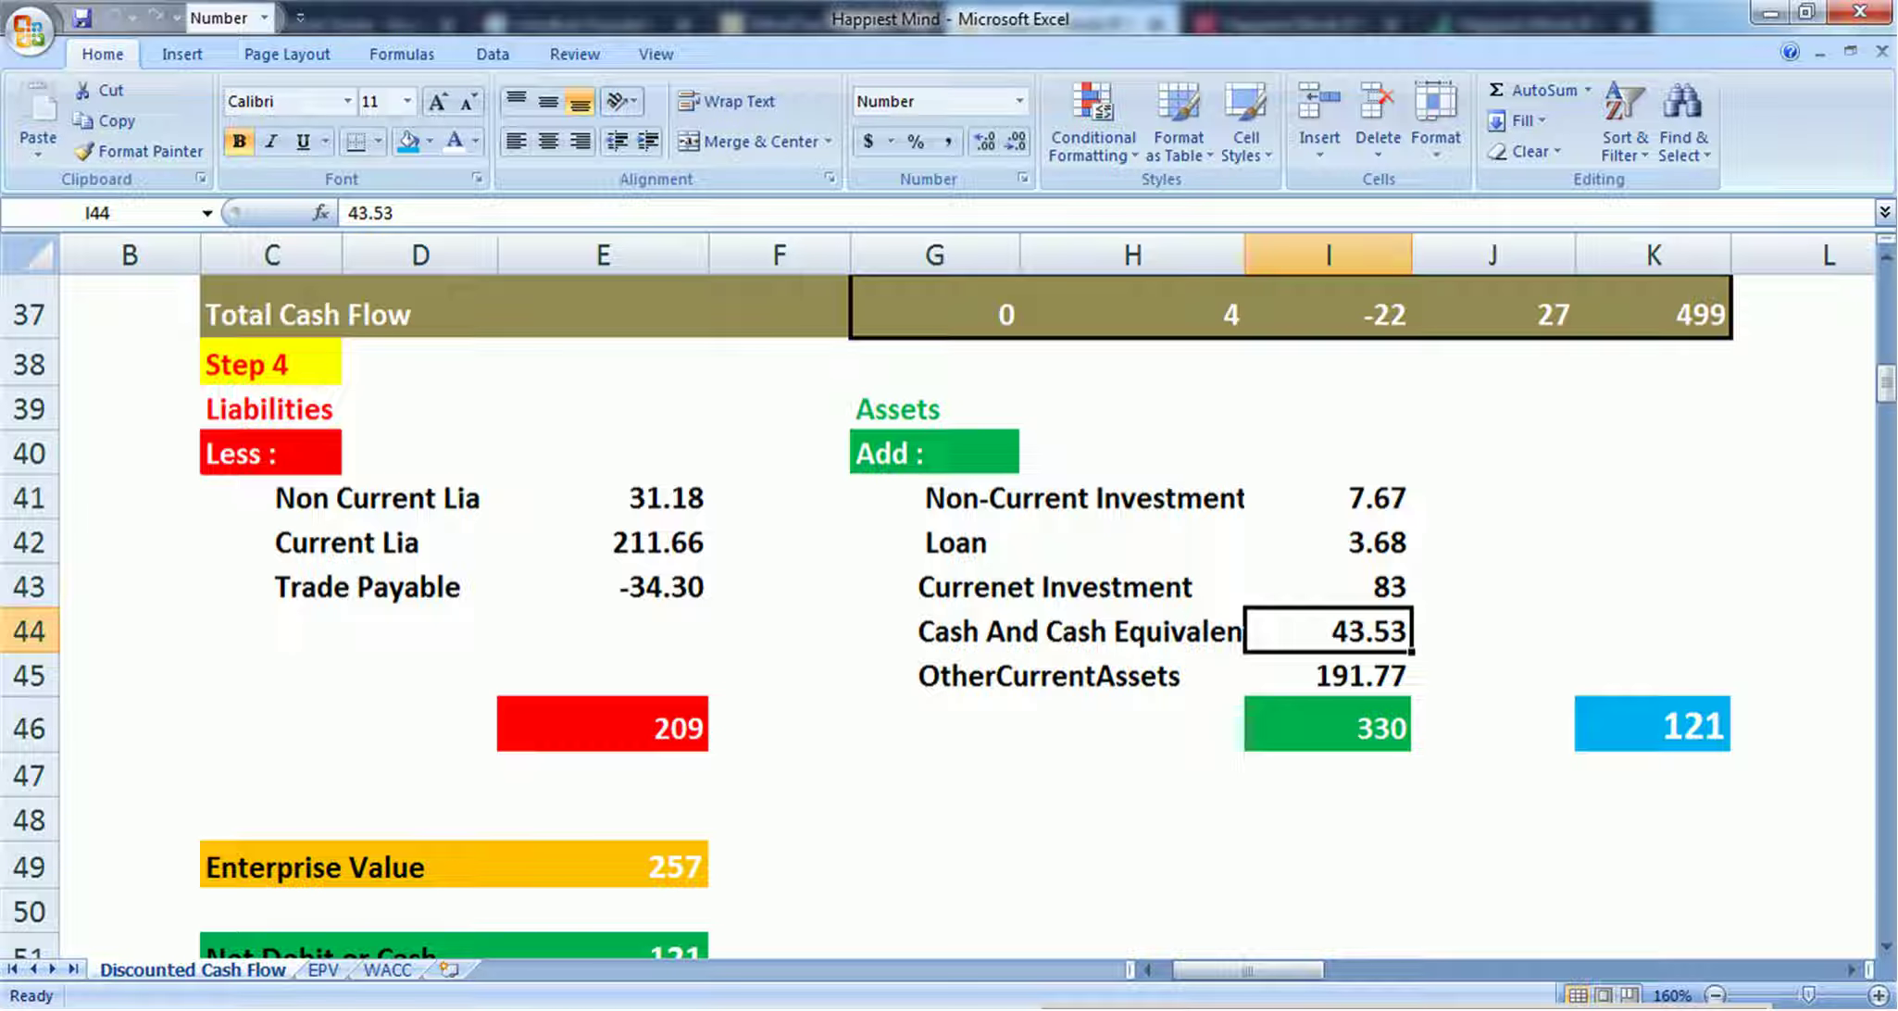
{"action": "left_click", "coordinate": [1328, 675]}
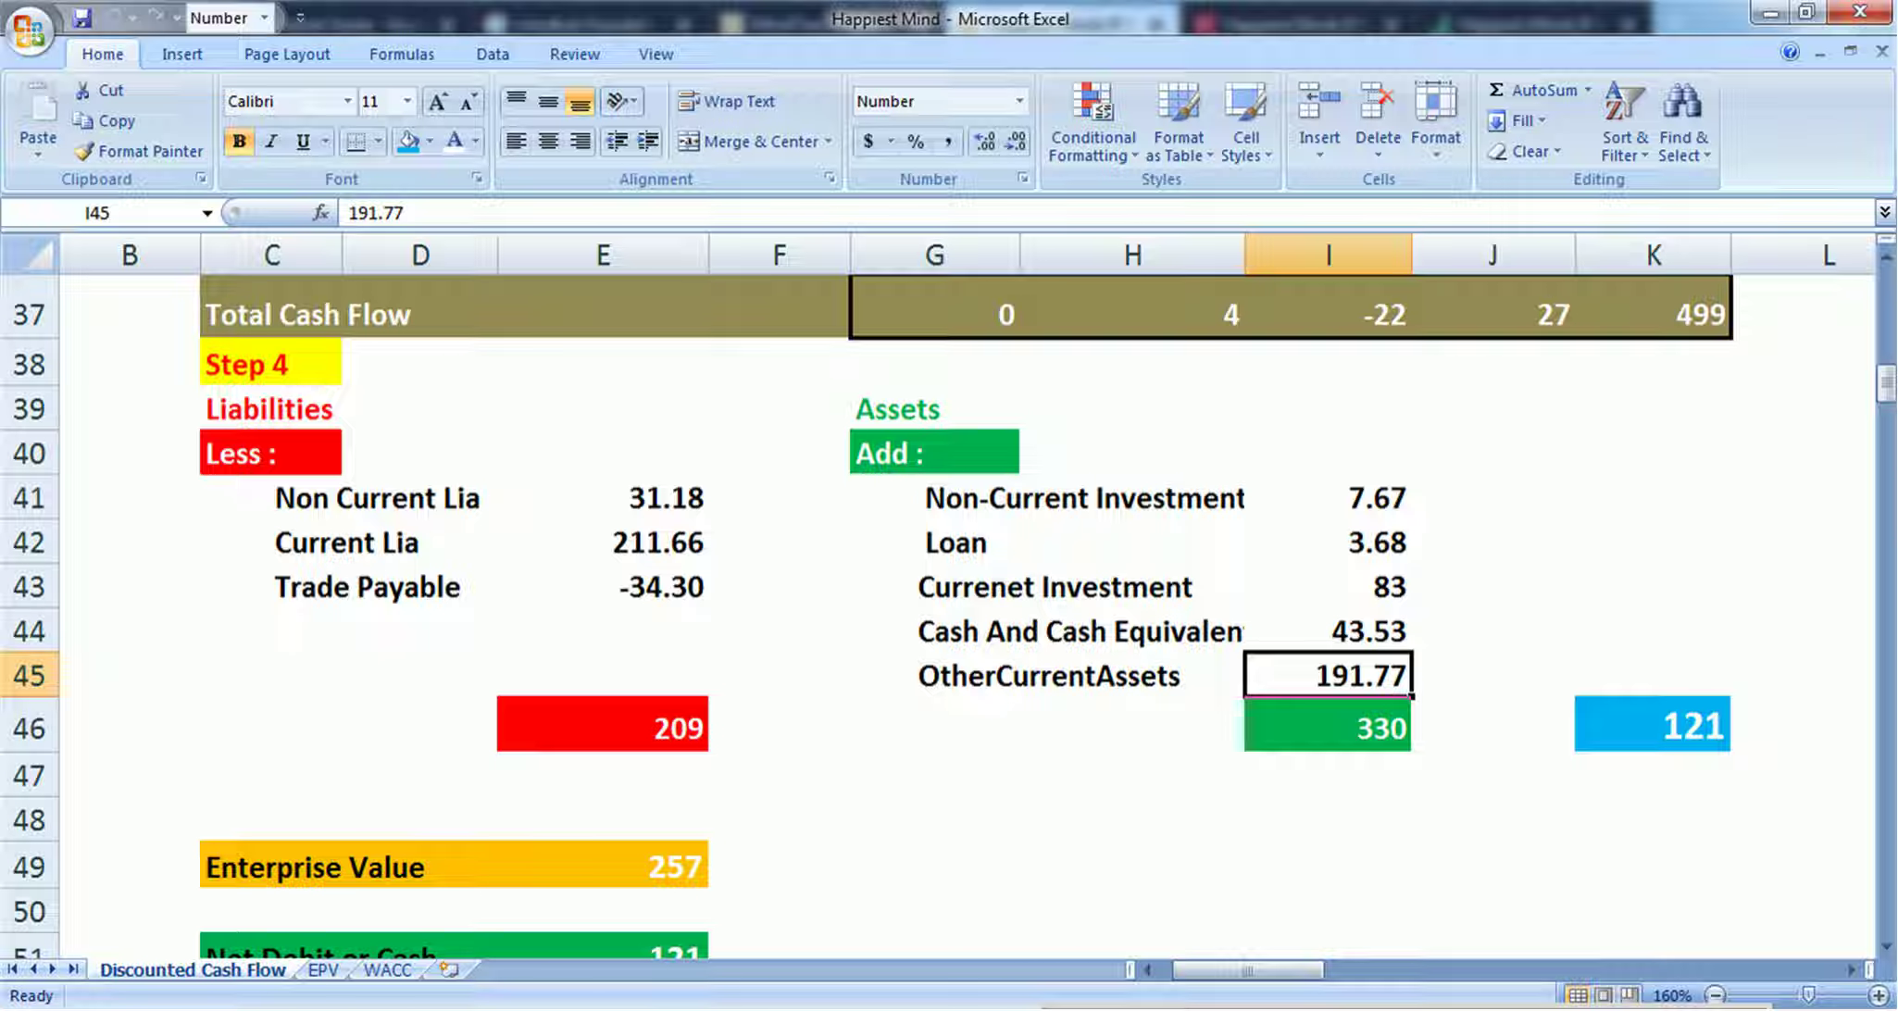
{"action": "left_click", "coordinate": [1653, 775]}
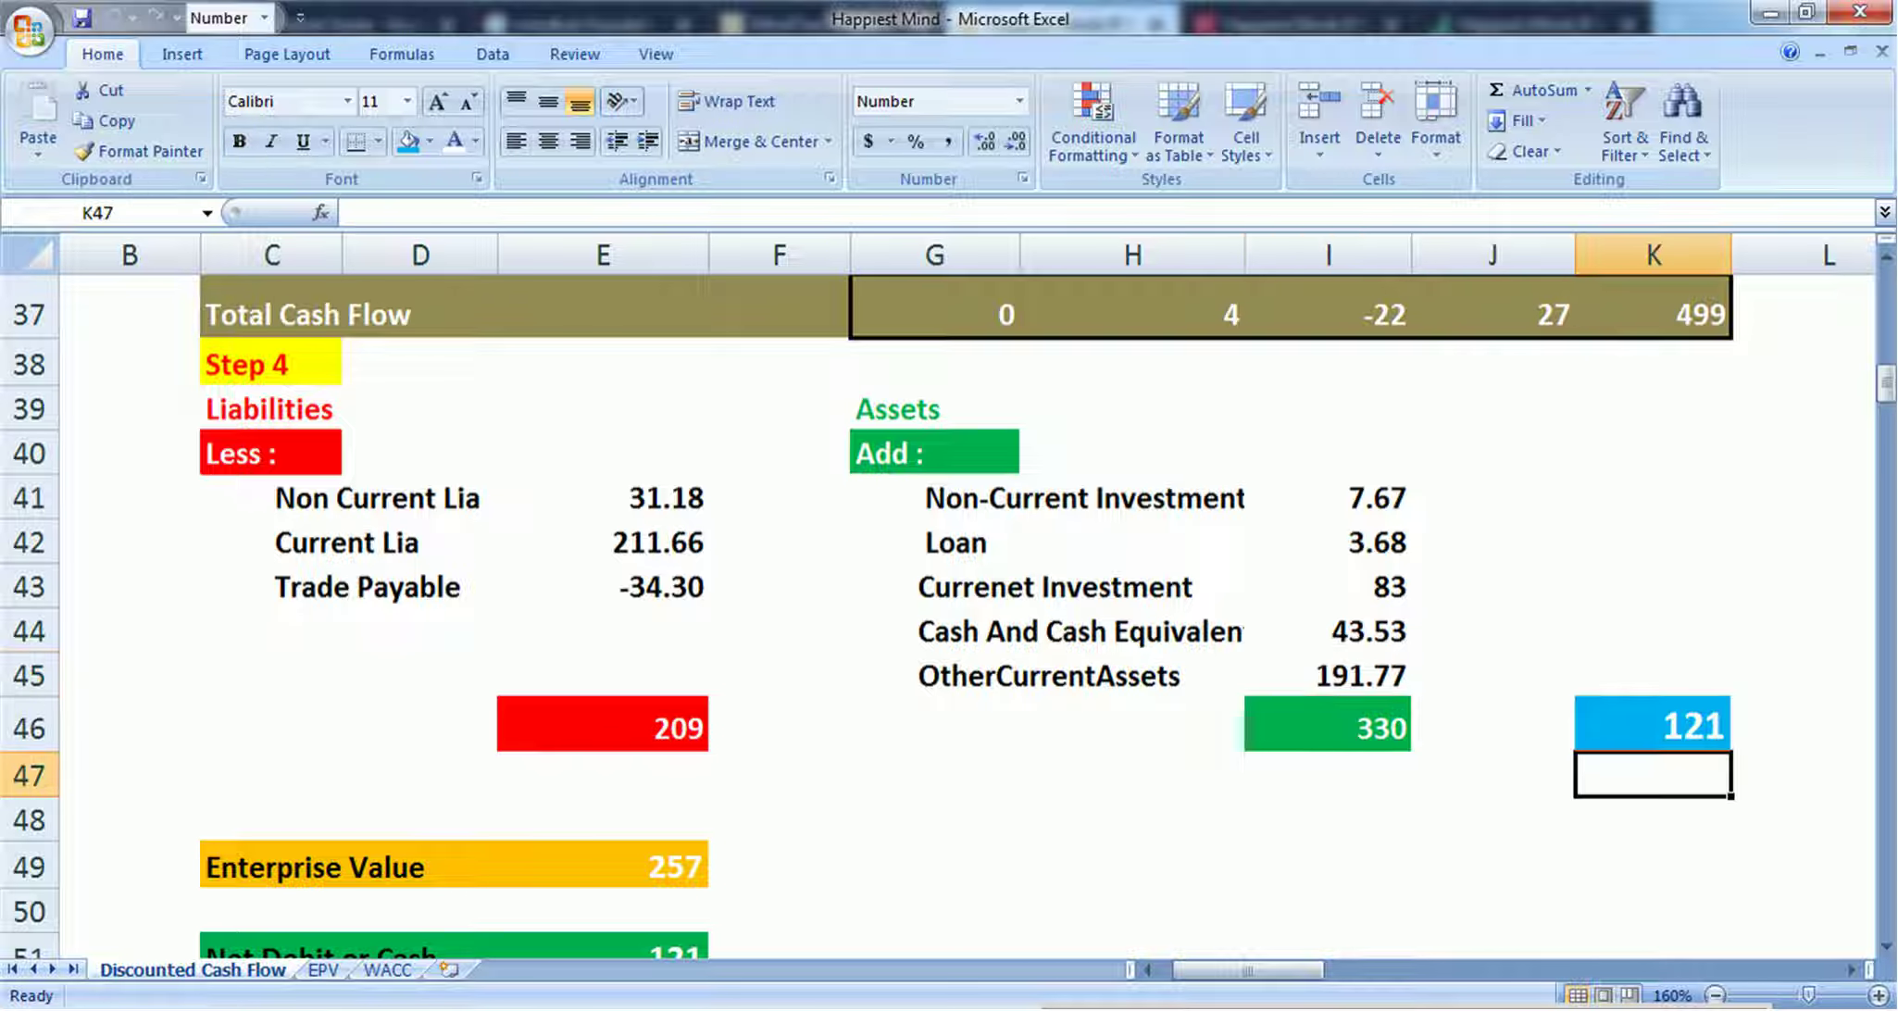
{"action": "left_click", "coordinate": [1652, 727]}
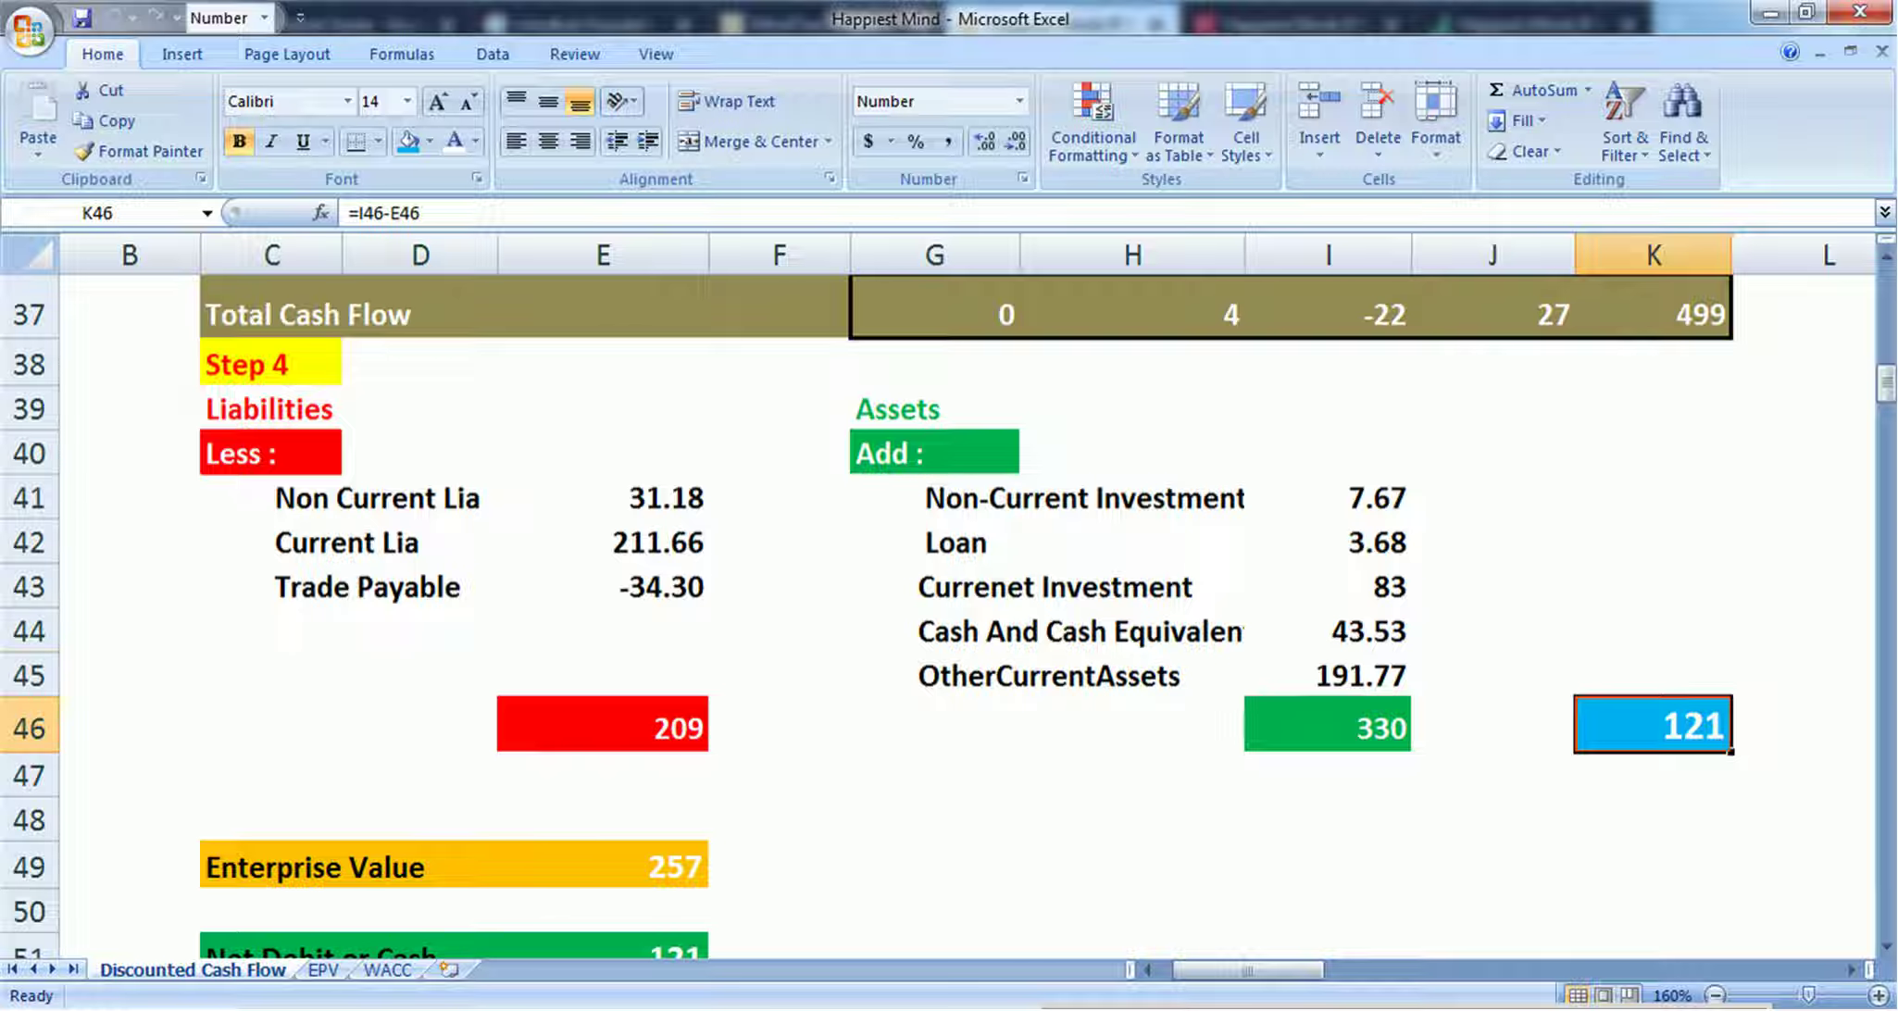
Step: Inspect the Enterprise Value, Net Debit or Cash, NPV and Intrinsic Value formulas in E49, E51, E53 and E55
{"action": "scroll", "coordinate": [944, 601], "scroll_direction": "down", "scroll_amount": 1}
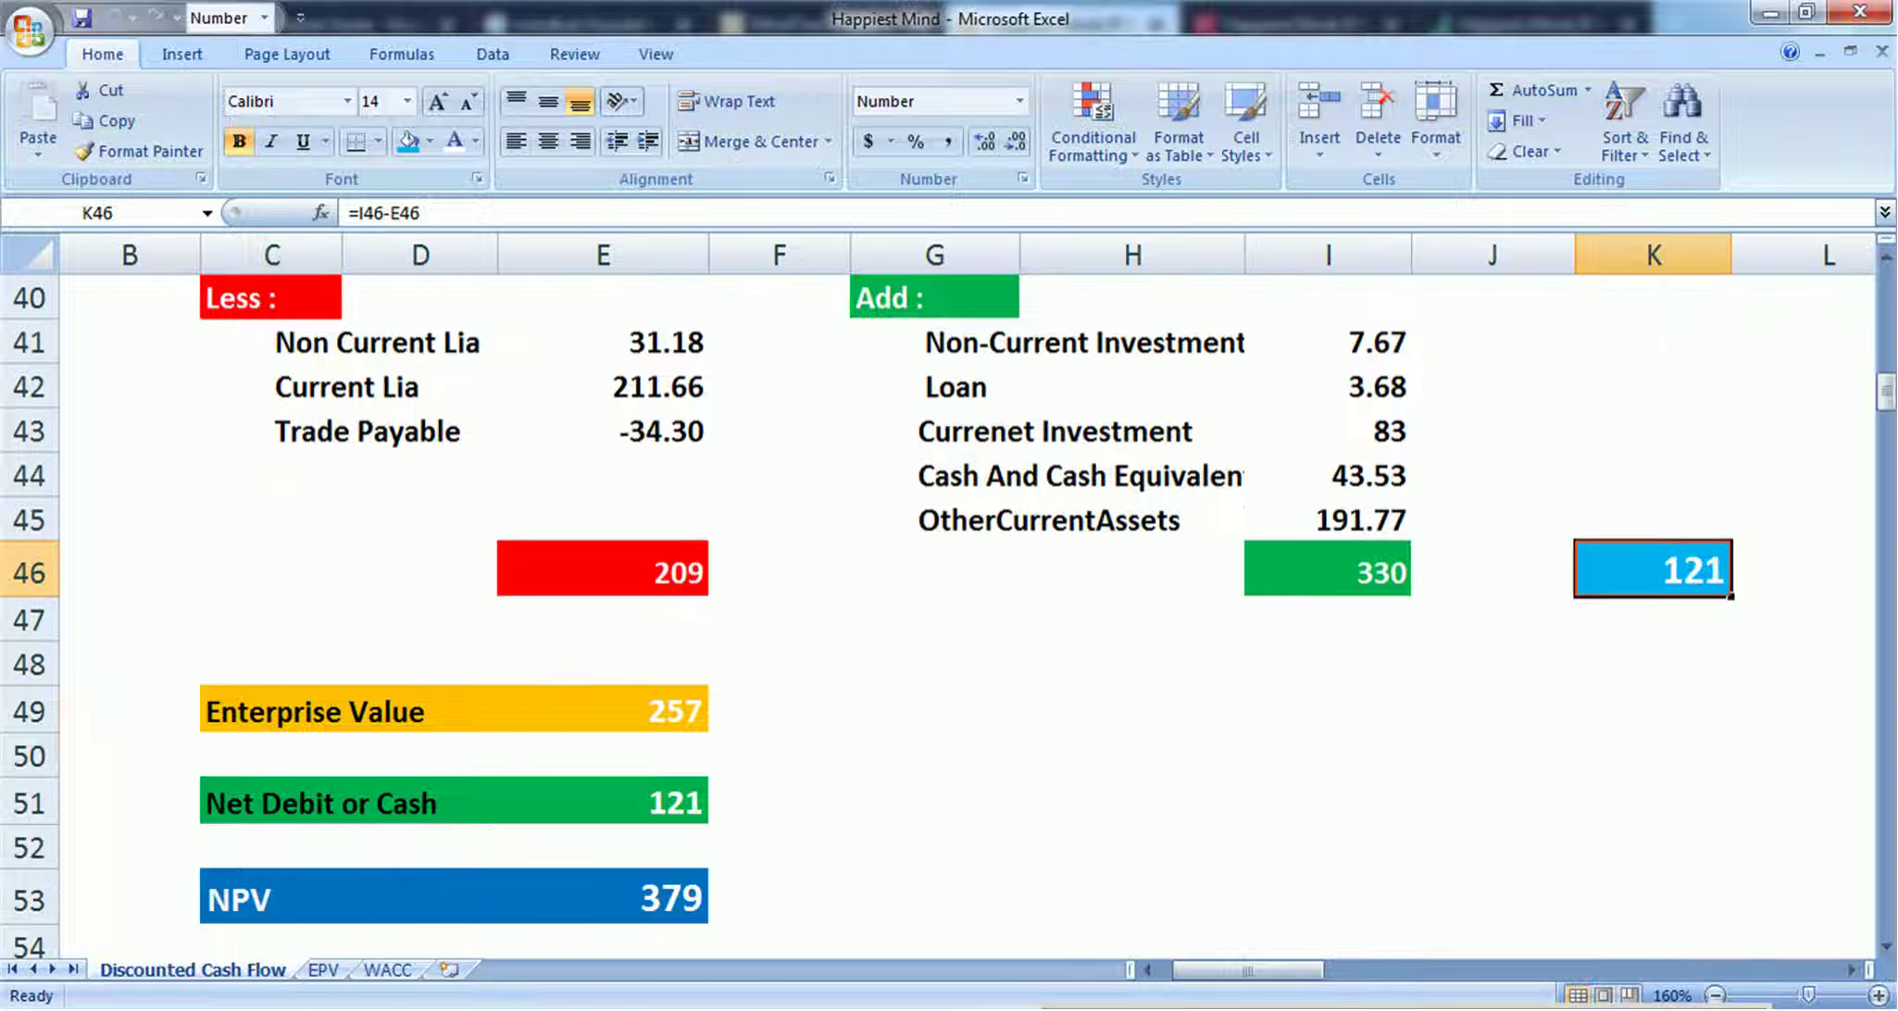
{"action": "left_click", "coordinate": [603, 710]}
{"action": "left_click", "coordinate": [602, 802]}
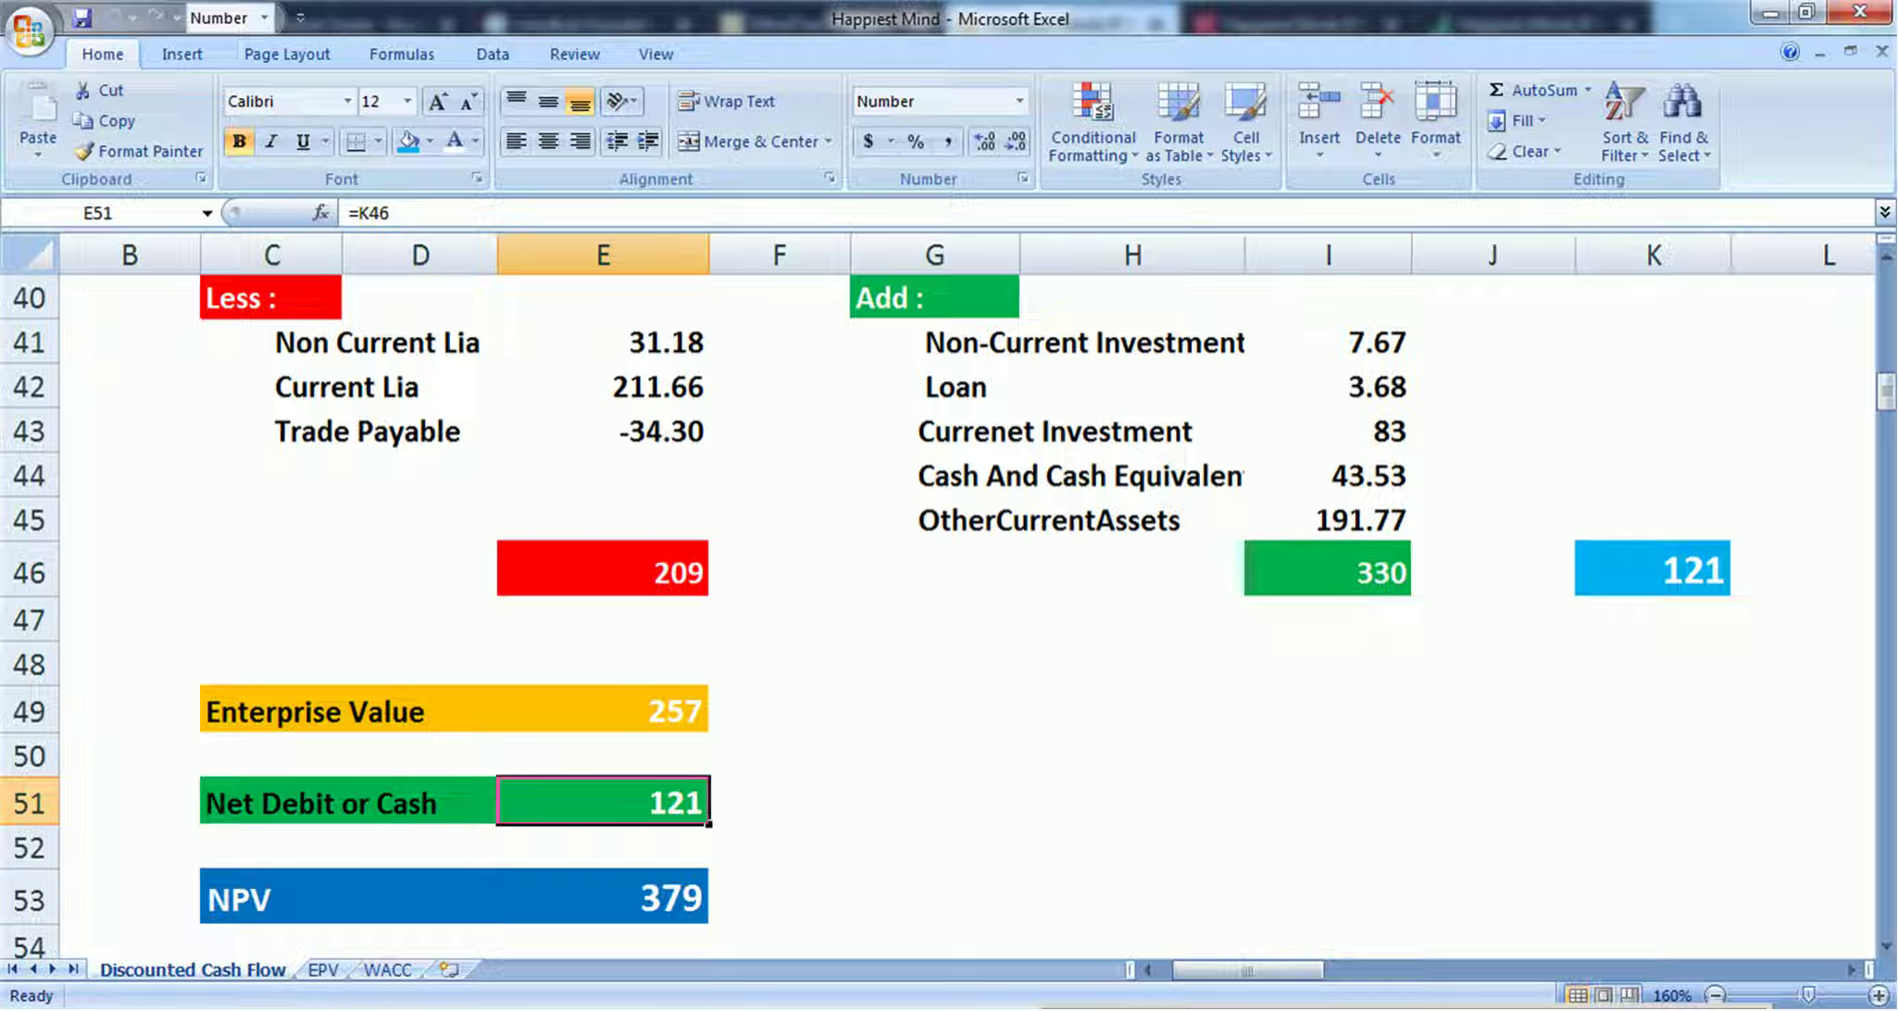
{"action": "left_click", "coordinate": [603, 896]}
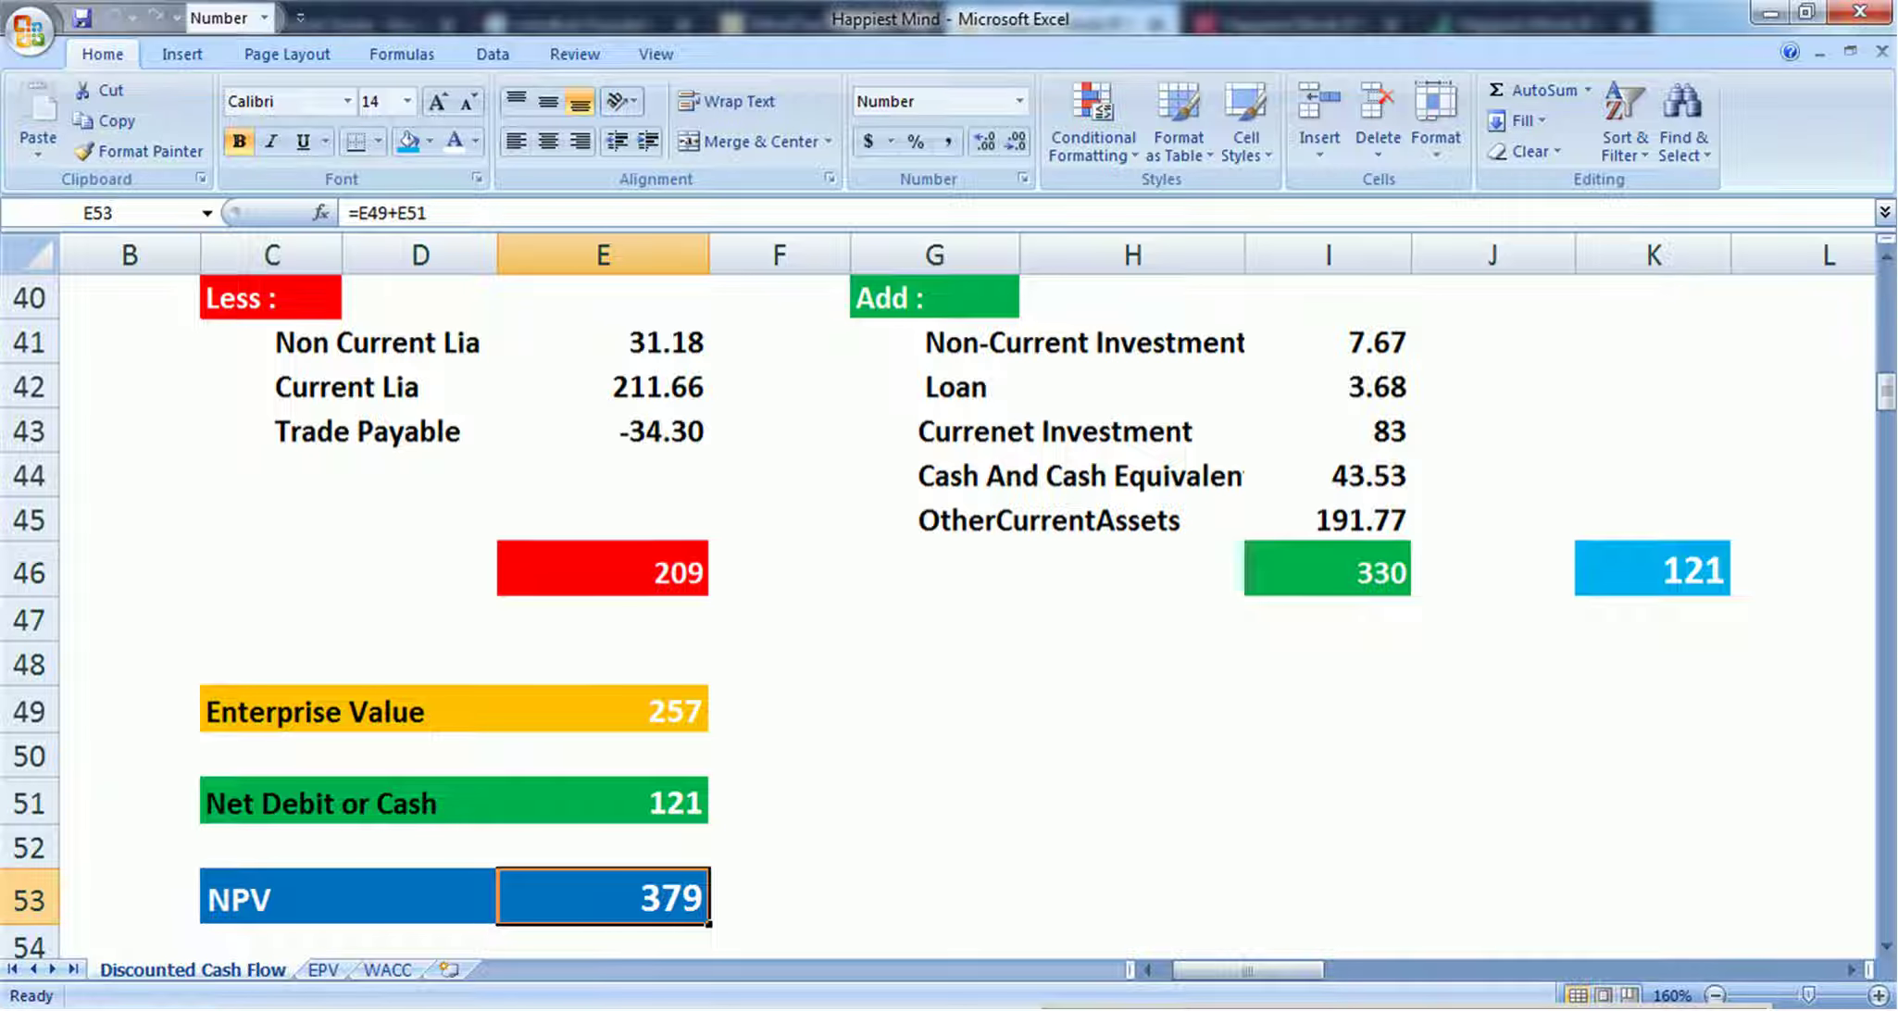
{"action": "scroll", "coordinate": [944, 602], "scroll_direction": "down", "scroll_amount": 3}
{"action": "left_click", "coordinate": [602, 589]}
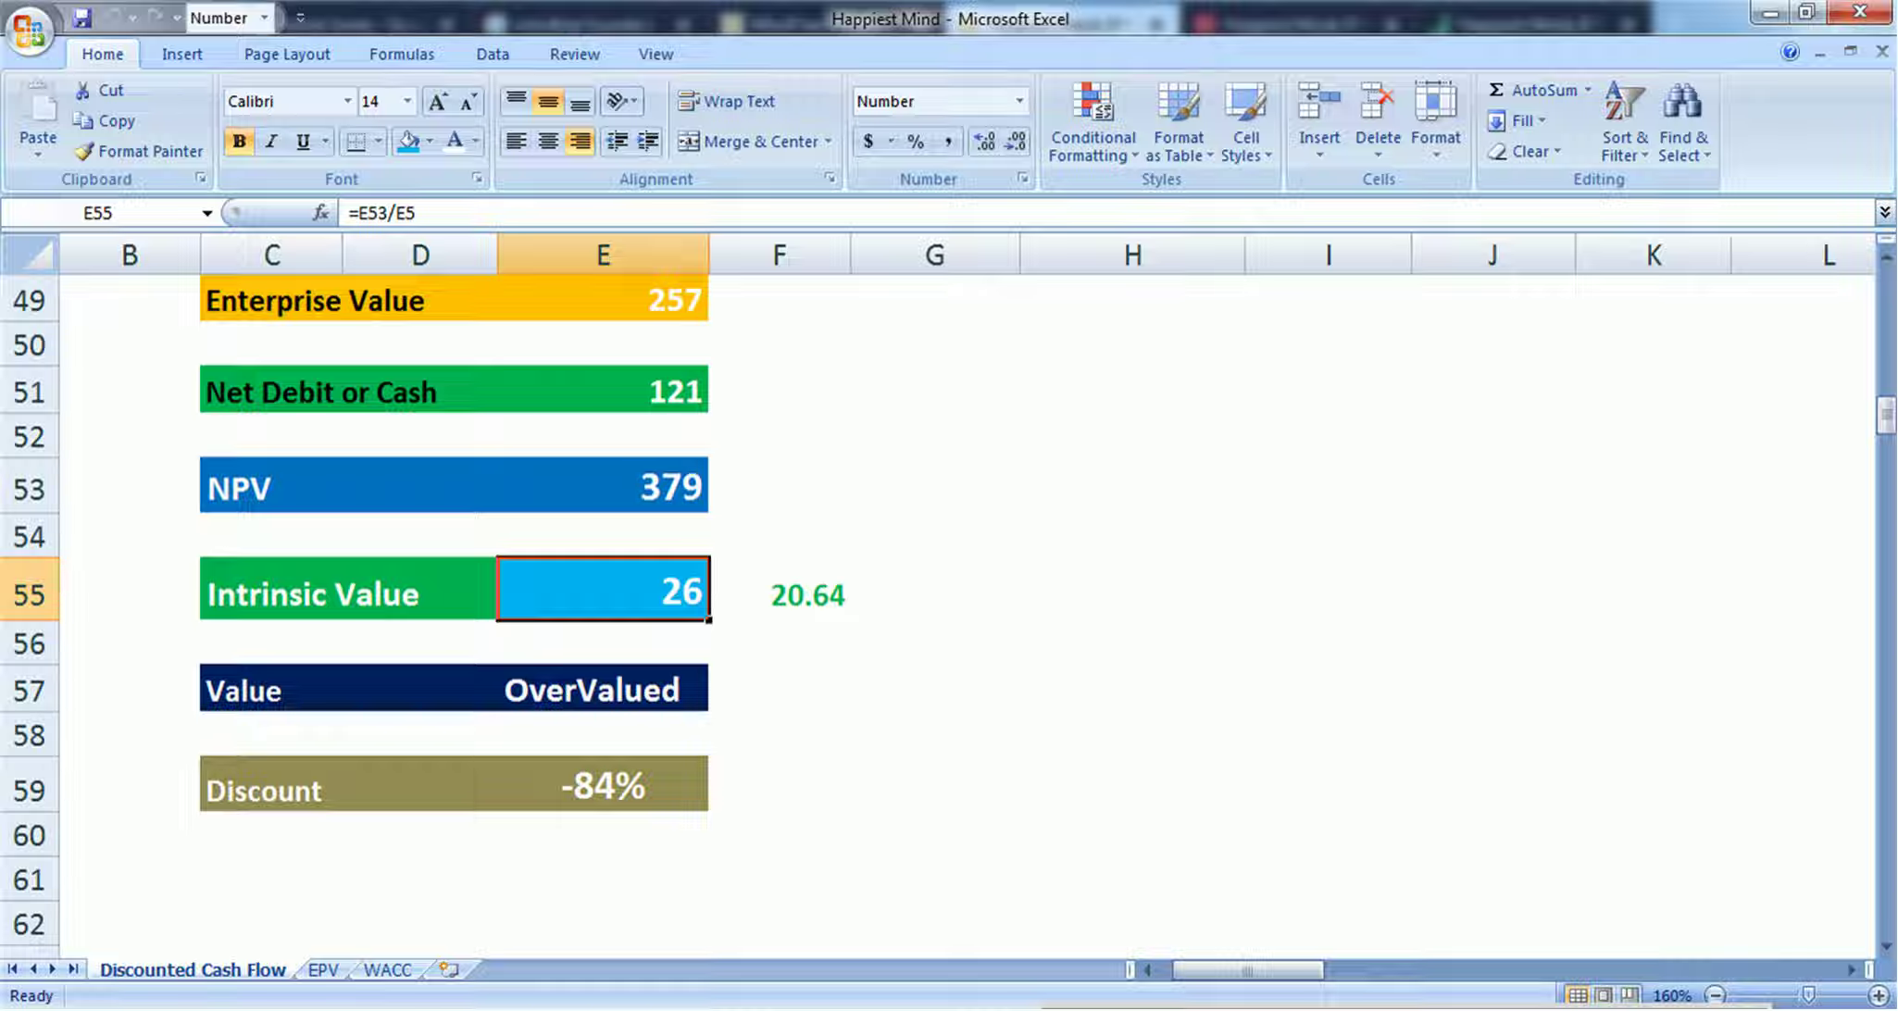
Step: Open the EPV sheet and inspect the Intrinsic Value formula in E41 of the Earning Power Value analysis
{"action": "left_click", "coordinate": [323, 969]}
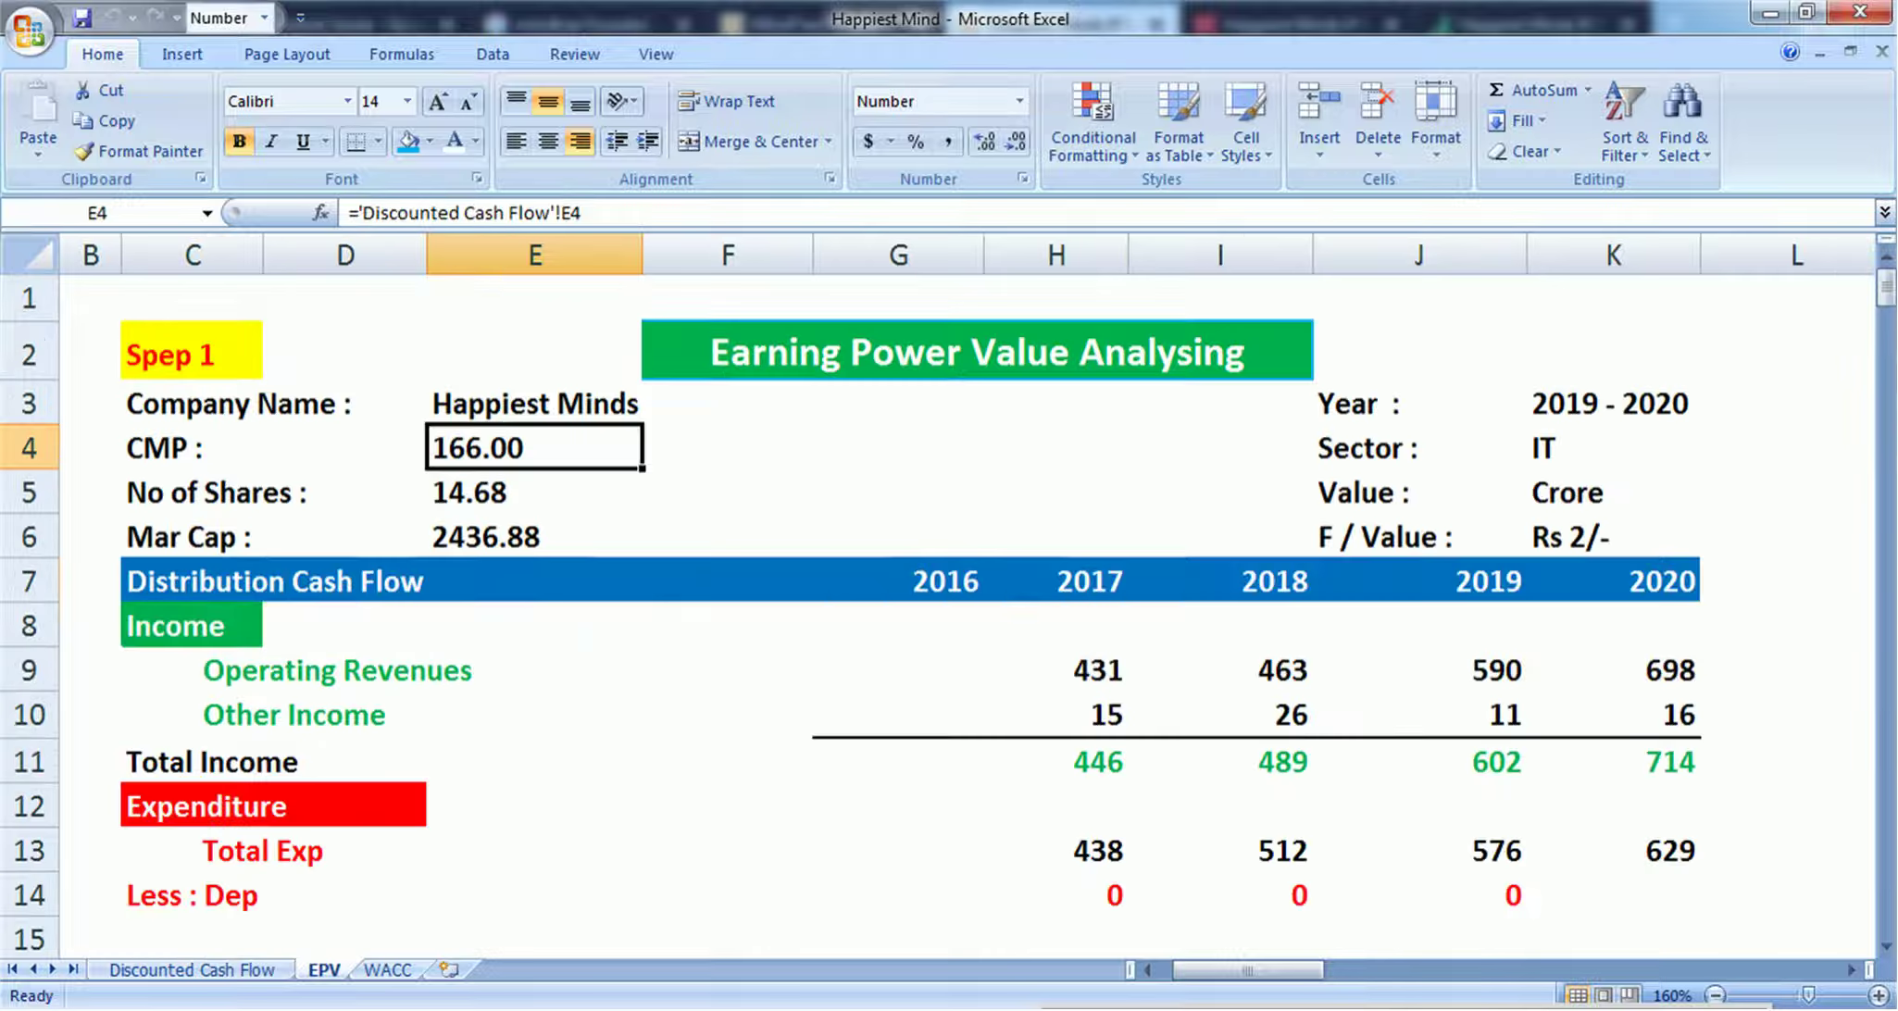
{"action": "scroll", "coordinate": [926, 602], "scroll_direction": "down", "scroll_amount": 11}
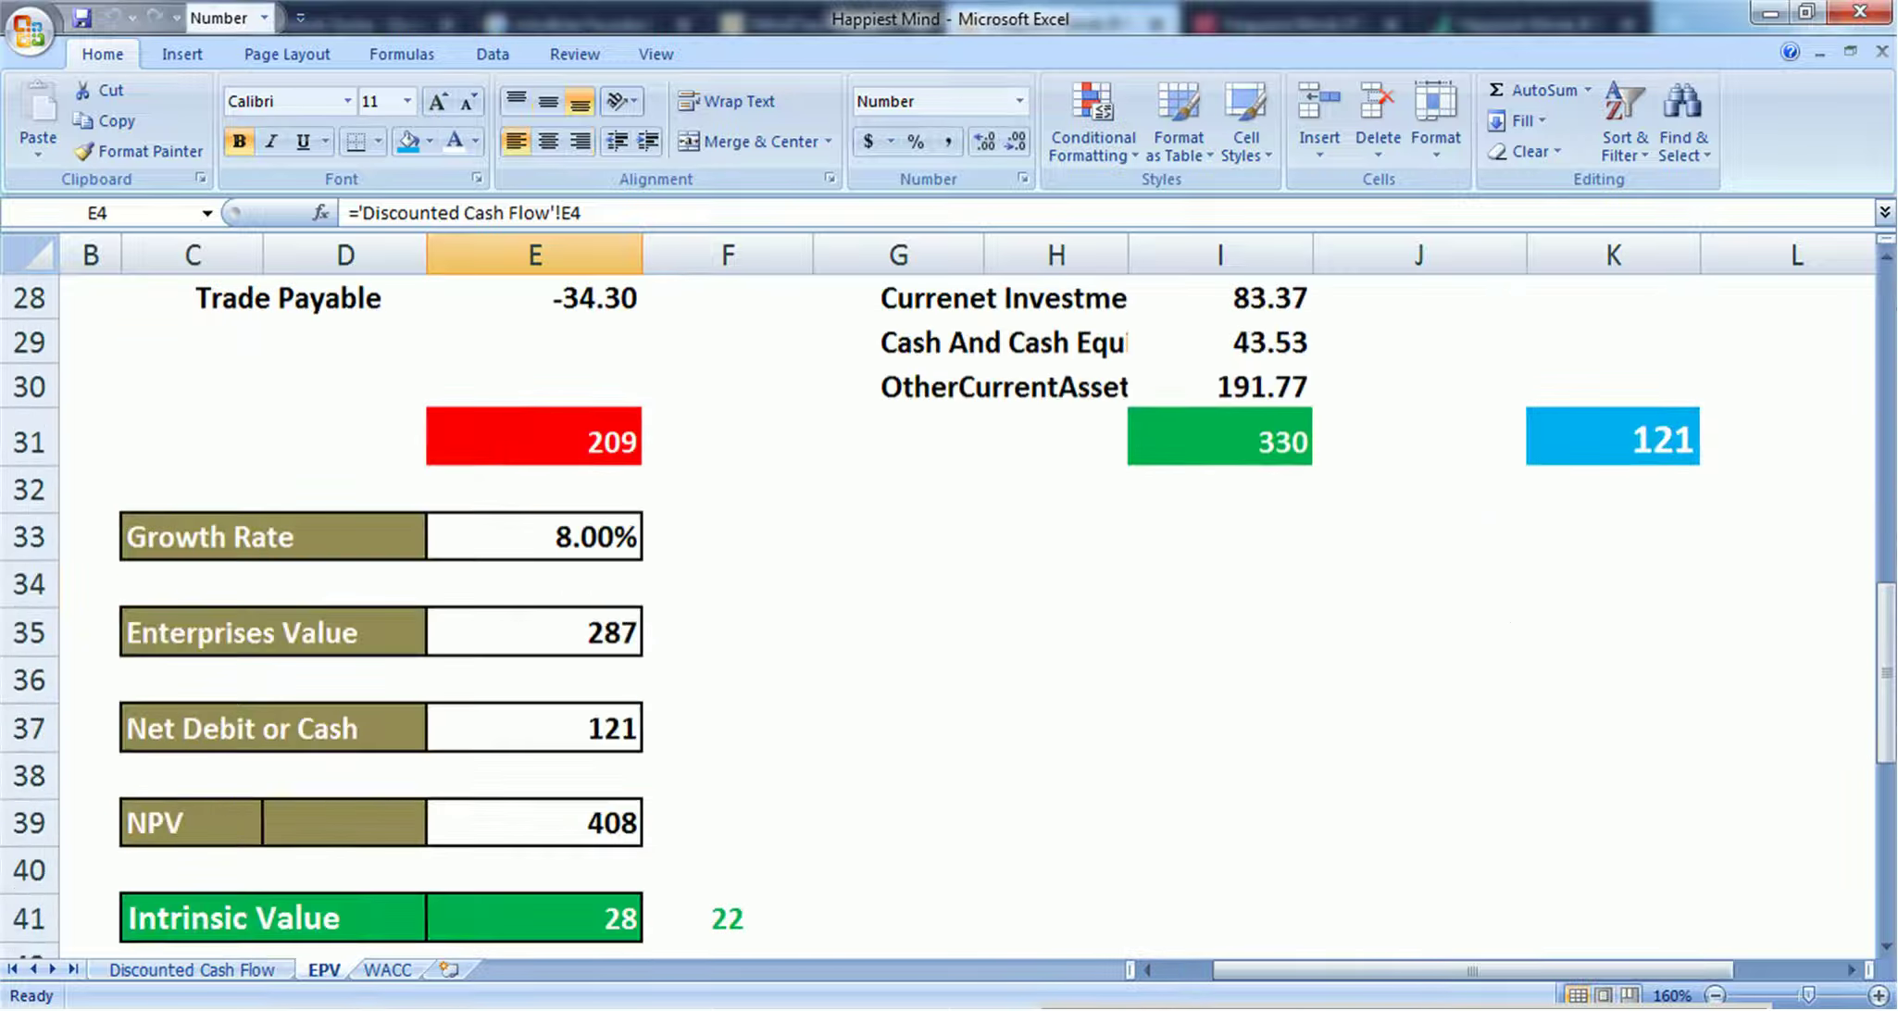
{"action": "left_click", "coordinate": [535, 632]}
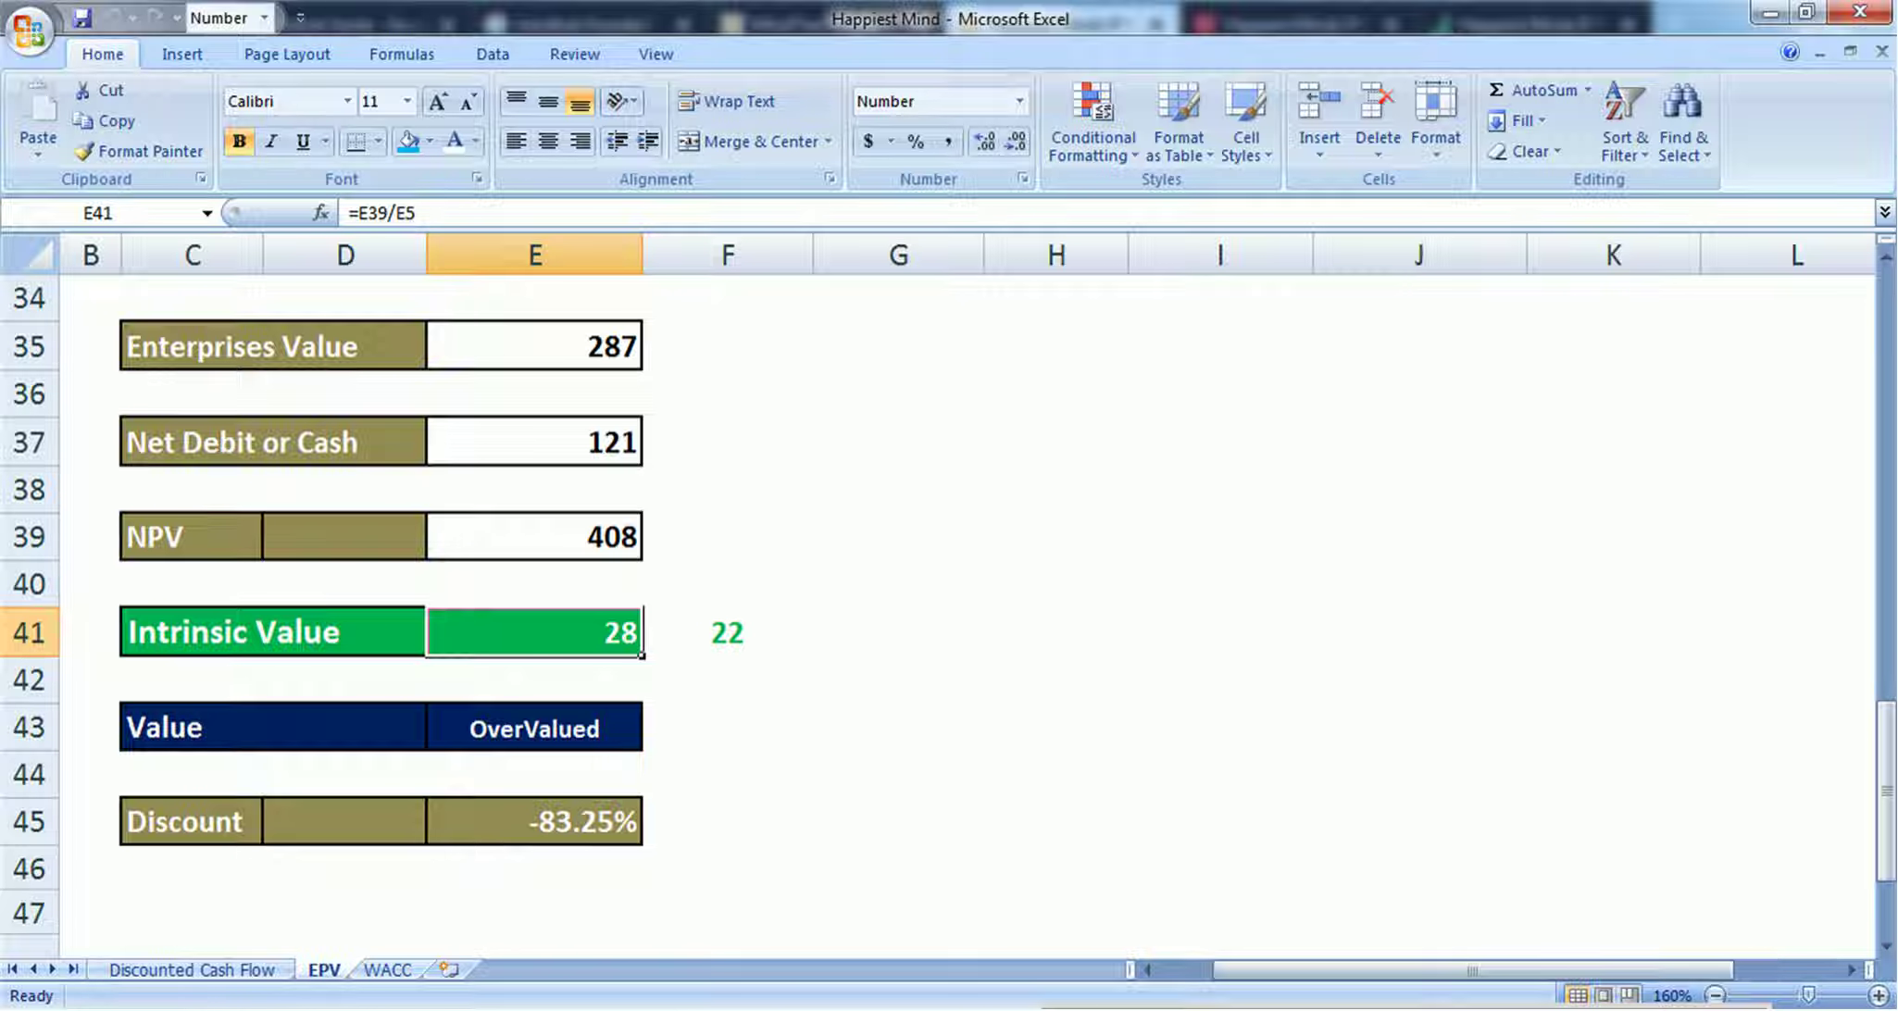
Step: Switch to the Chittorgarh page in the browser and check issue size, fresh issue, offer for sale, face value, price and market lot
{"action": "key", "text": "alt+Tab"}
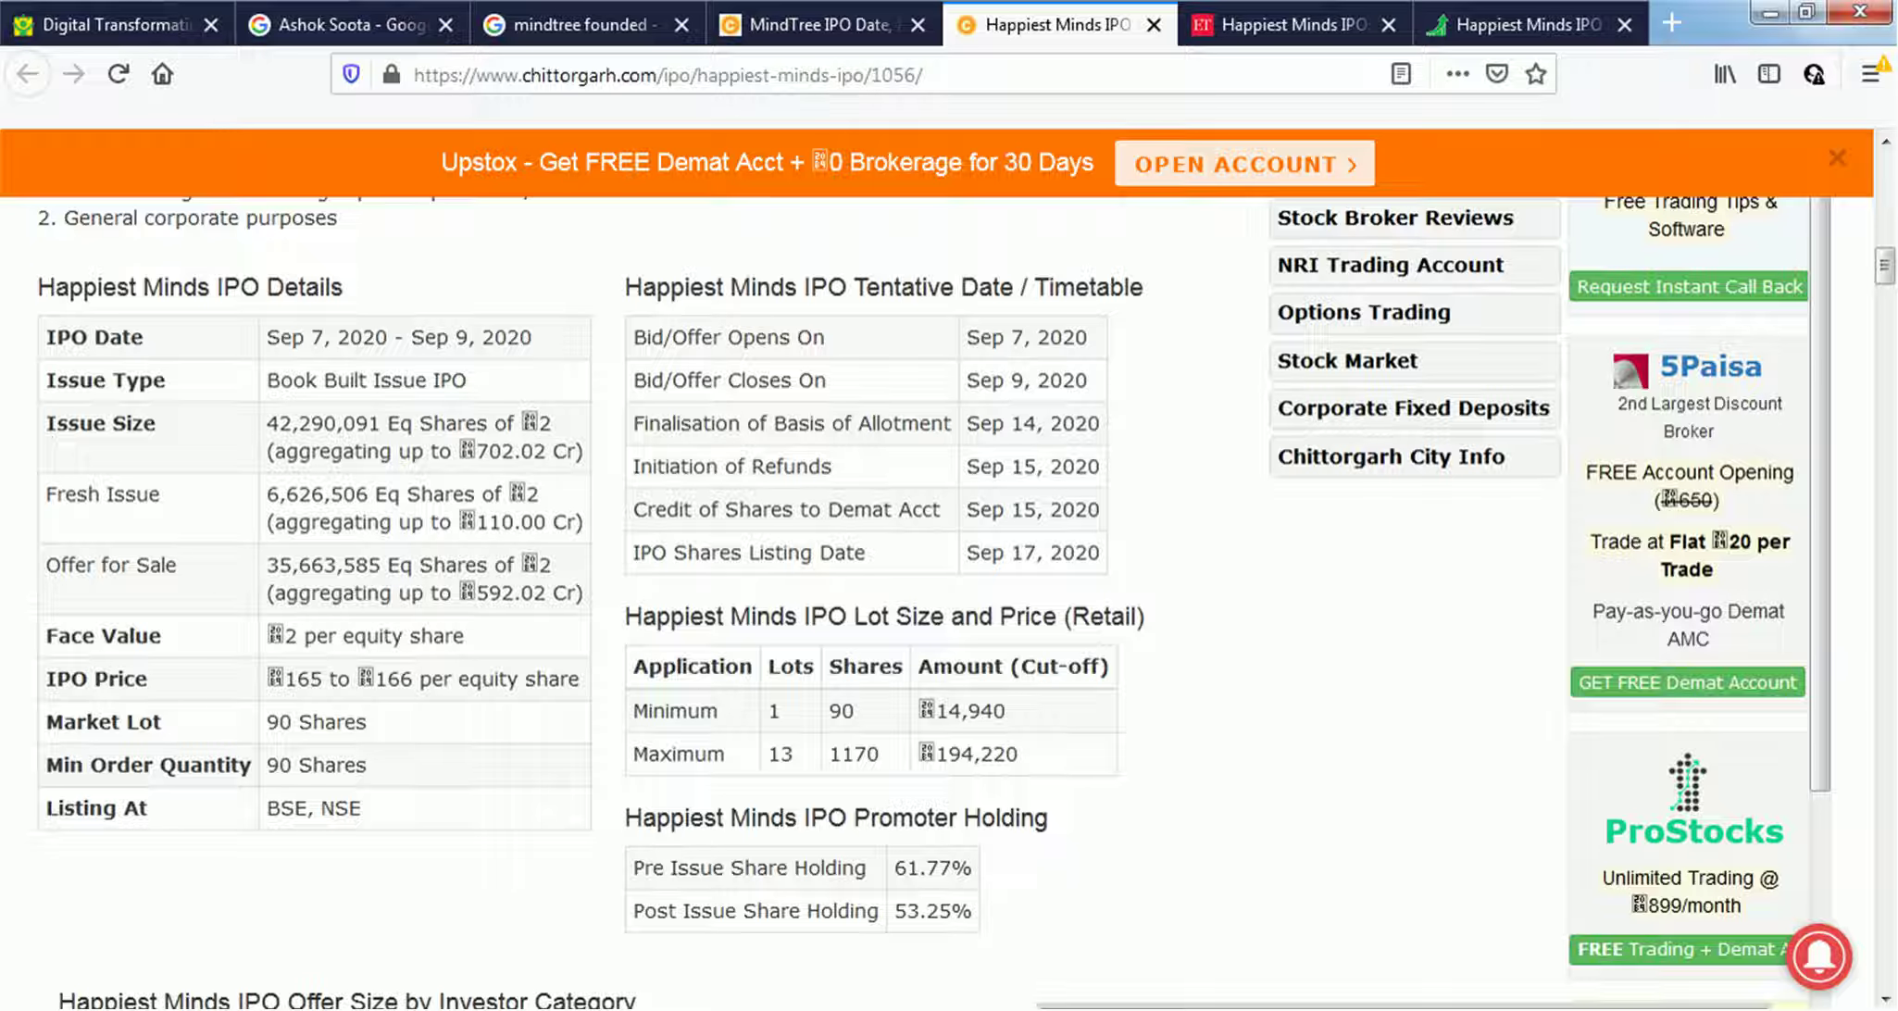
{"action": "left_click_drag", "start_coordinate": [278, 423], "coordinate": [311, 423]}
{"action": "left_click", "coordinate": [295, 423]}
{"action": "left_click_drag", "start_coordinate": [267, 493], "coordinate": [298, 494]}
{"action": "left_click", "coordinate": [282, 493]}
{"action": "left_click_drag", "start_coordinate": [278, 565], "coordinate": [311, 565]}
{"action": "left_click", "coordinate": [294, 565]}
{"action": "left_click_drag", "start_coordinate": [267, 636], "coordinate": [298, 636]}
{"action": "left_click", "coordinate": [283, 636]}
{"action": "left_click_drag", "start_coordinate": [268, 678], "coordinate": [413, 679]}
{"action": "left_click", "coordinate": [394, 679]}
{"action": "left_click_drag", "start_coordinate": [293, 722], "coordinate": [267, 722]}
Step: Check the minimum and maximum retail application lots, shares and cut-off amounts in the IPO Lot Size and Price table
{"action": "double_click", "coordinate": [780, 754]}
{"action": "left_click_drag", "start_coordinate": [828, 754], "coordinate": [881, 754]}
{"action": "left_click", "coordinate": [880, 754]}
{"action": "left_click_drag", "start_coordinate": [968, 710], "coordinate": [993, 710]}
{"action": "left_click", "coordinate": [992, 710]}
{"action": "left_click_drag", "start_coordinate": [854, 710], "coordinate": [829, 710]}
Step: Check the allotment, refund, demat credit and listing dates in the Happiest Minds IPO timetable
{"action": "left_click_drag", "start_coordinate": [1037, 423], "coordinate": [1003, 423]}
{"action": "left_click", "coordinate": [1005, 423]}
{"action": "double_click", "coordinate": [1022, 467]}
{"action": "left_click", "coordinate": [1022, 467]}
{"action": "double_click", "coordinate": [1016, 509]}
{"action": "left_click", "coordinate": [1017, 509]}
{"action": "left_click_drag", "start_coordinate": [1036, 553], "coordinate": [1004, 552]}
{"action": "left_click", "coordinate": [1004, 554]}
Step: Switch to the Economic Times anchor investor article and highlight the amount raised and the investor count in its headline
{"action": "key", "text": "ctrl+Tab"}
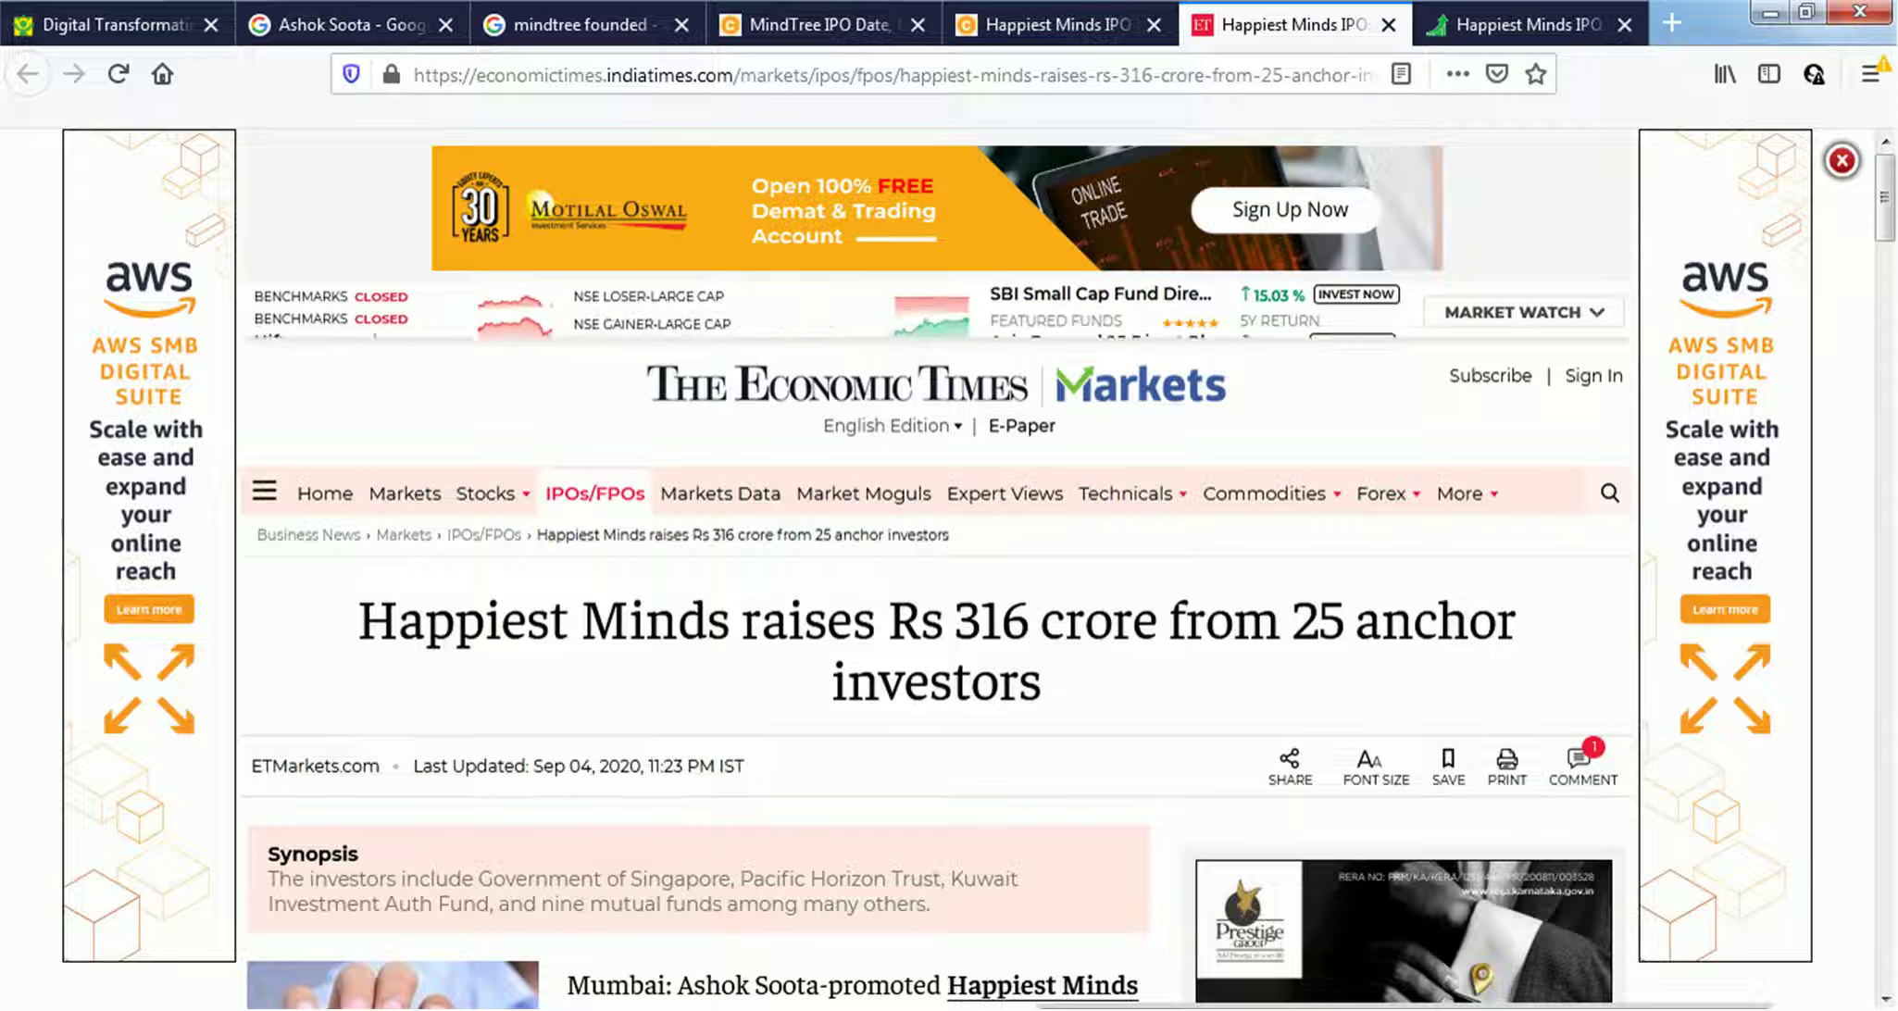
{"action": "left_click_drag", "start_coordinate": [955, 618], "coordinate": [1030, 620]}
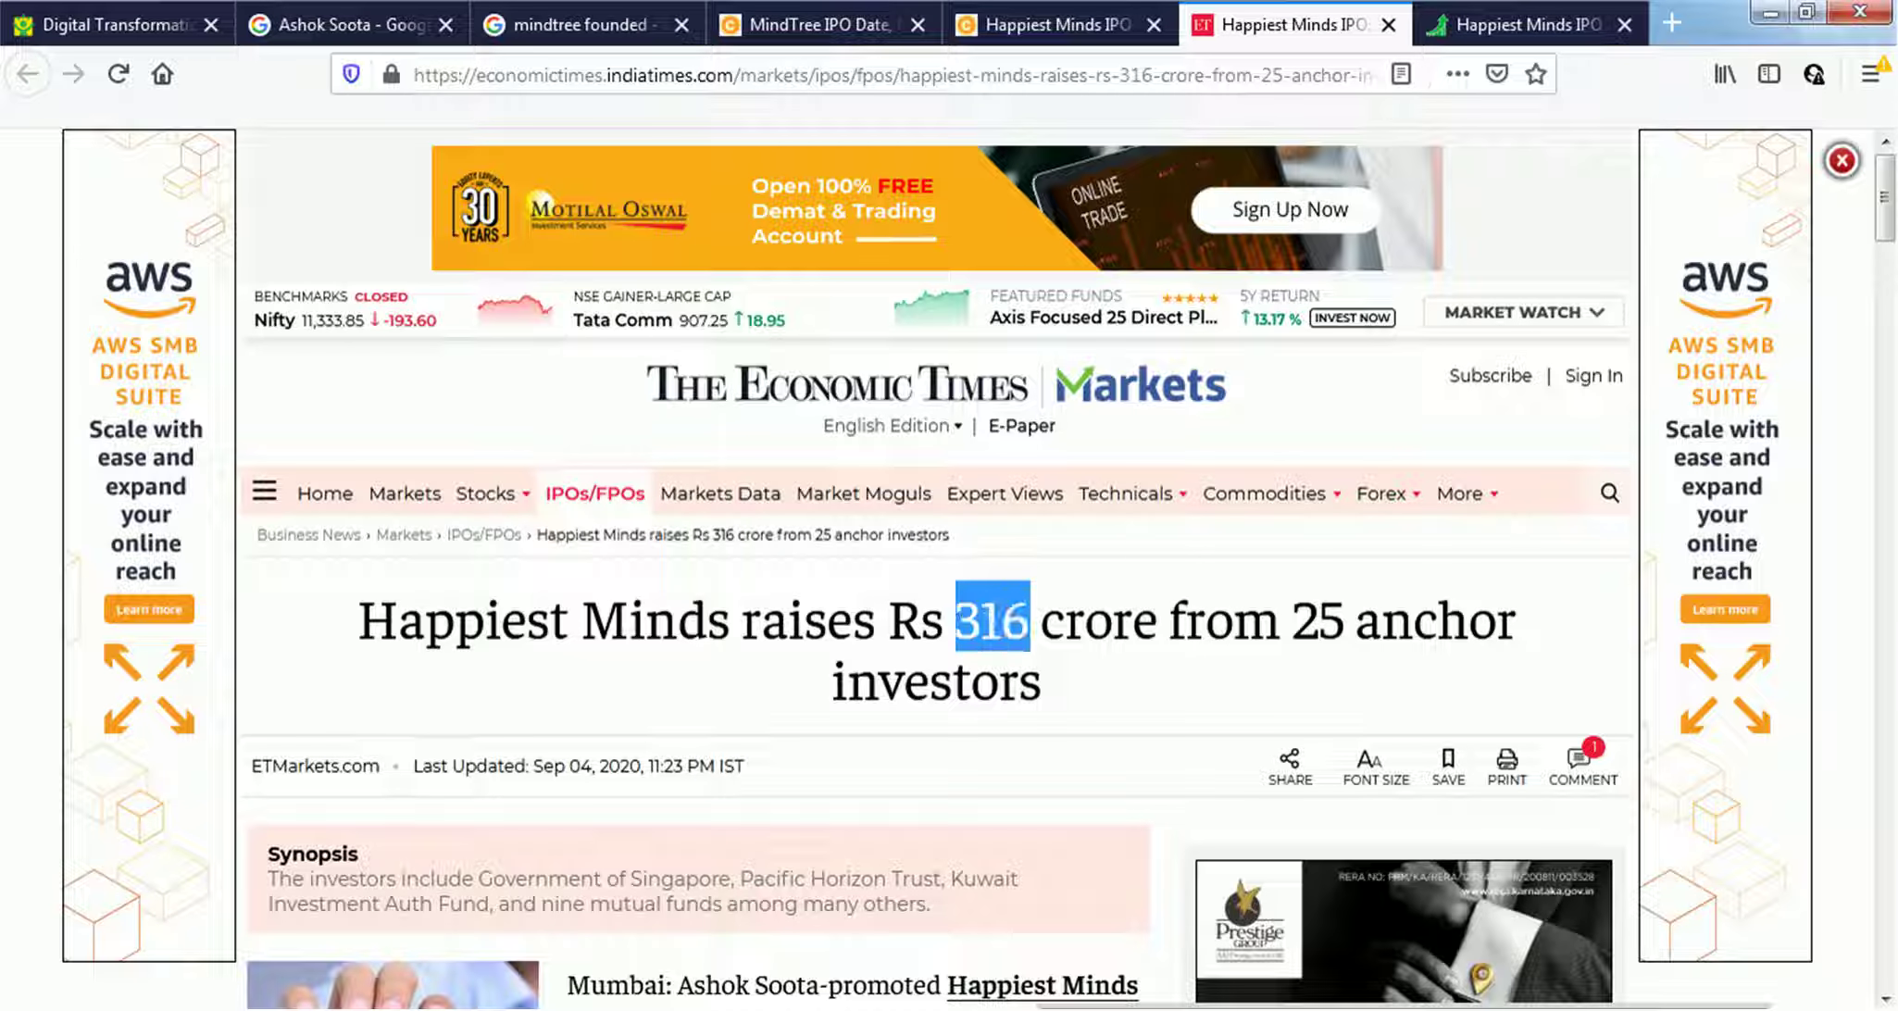
{"action": "left_click", "coordinate": [990, 621]}
{"action": "left_click_drag", "start_coordinate": [1282, 620], "coordinate": [1344, 620]}
Step: Examine the article's anchor investor tables for names, allotted shares, percentages, bid price and total amount, and return to the headline
{"action": "scroll", "coordinate": [695, 593], "scroll_direction": "down", "scroll_amount": 15}
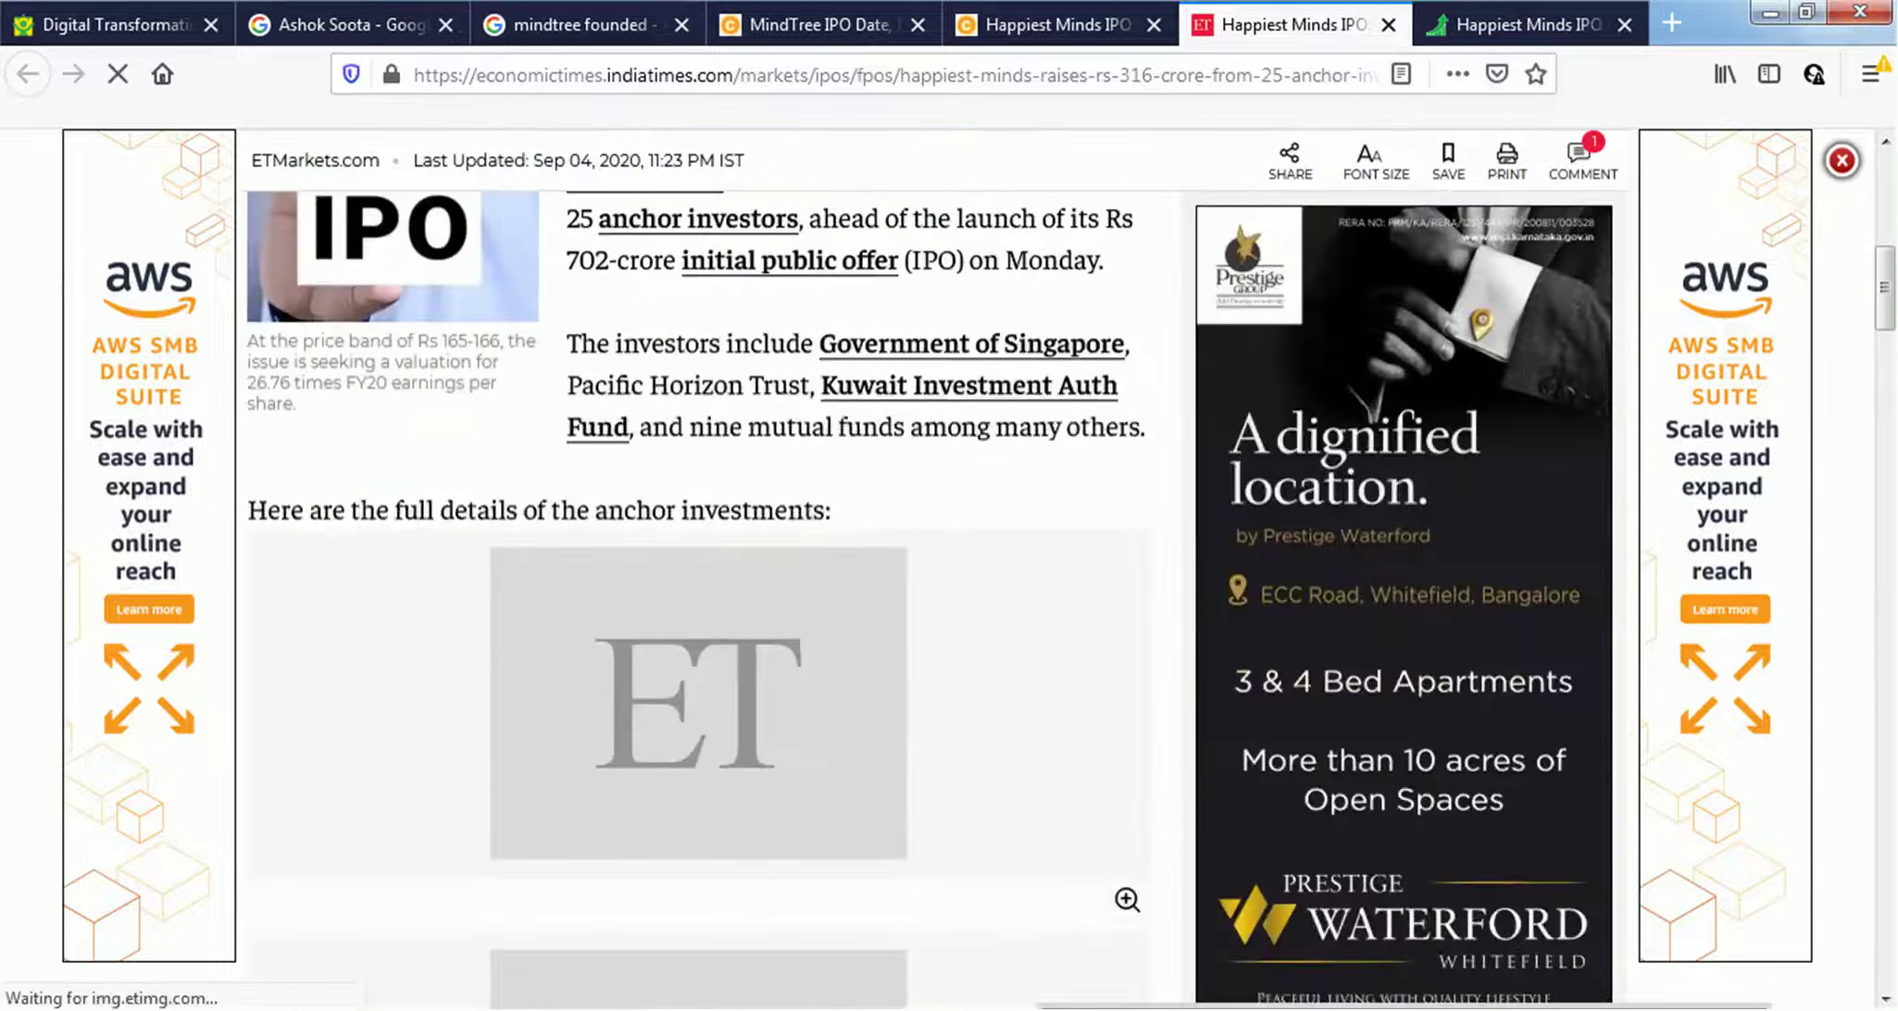
{"action": "scroll", "coordinate": [981, 639], "scroll_direction": "up", "scroll_amount": 3}
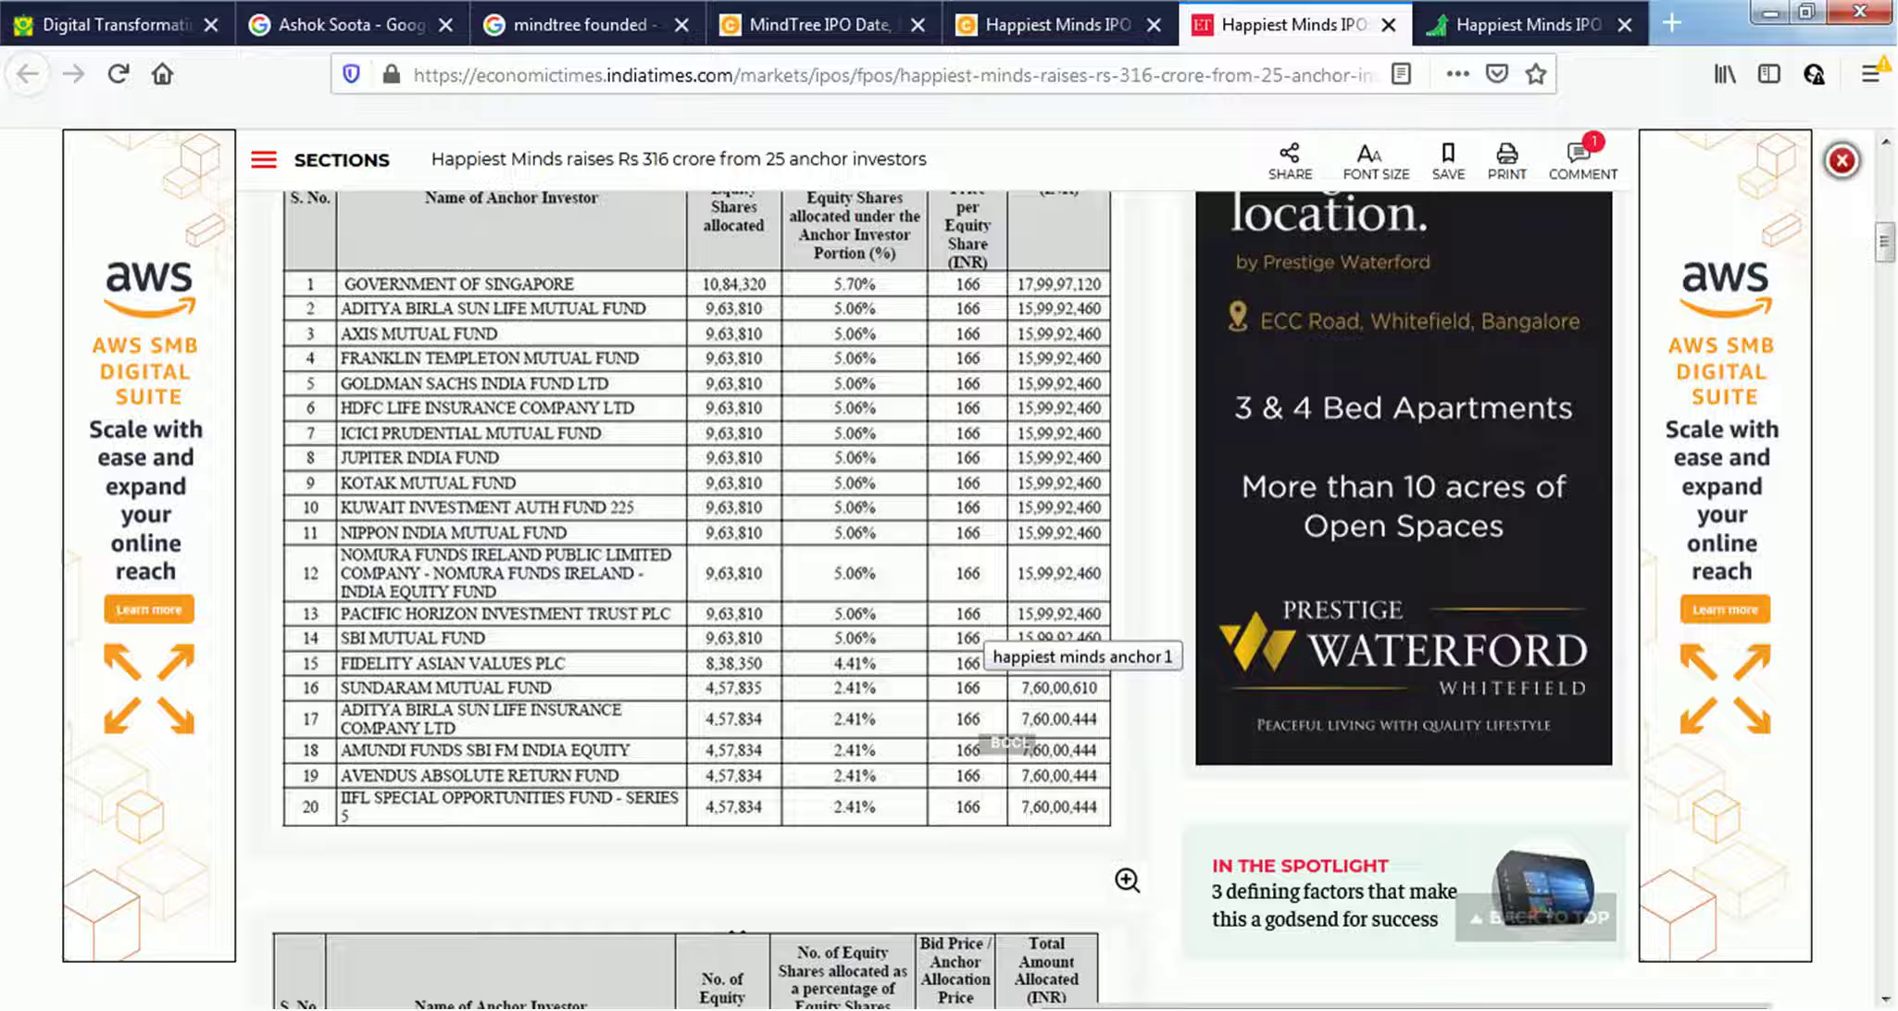
{"action": "scroll", "coordinate": [981, 638], "scroll_direction": "down", "scroll_amount": 4}
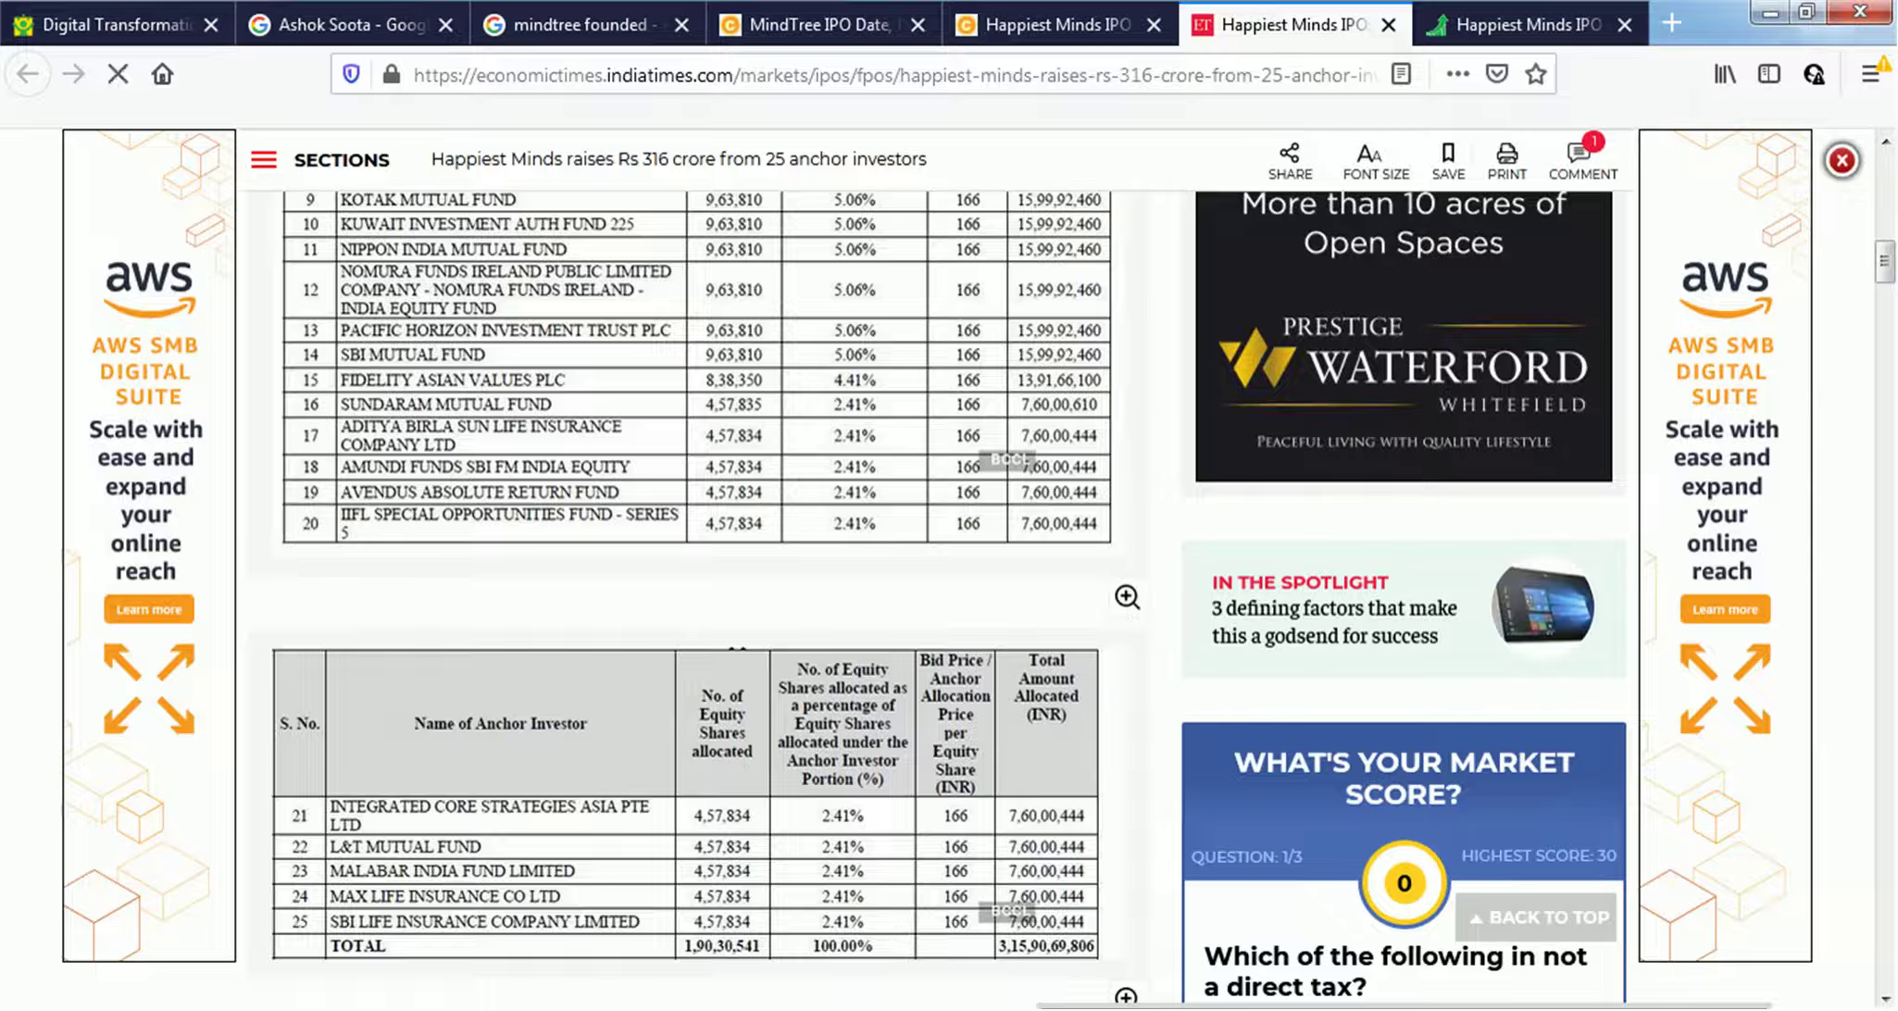
{"action": "scroll", "coordinate": [935, 565], "scroll_direction": "up", "scroll_amount": 15}
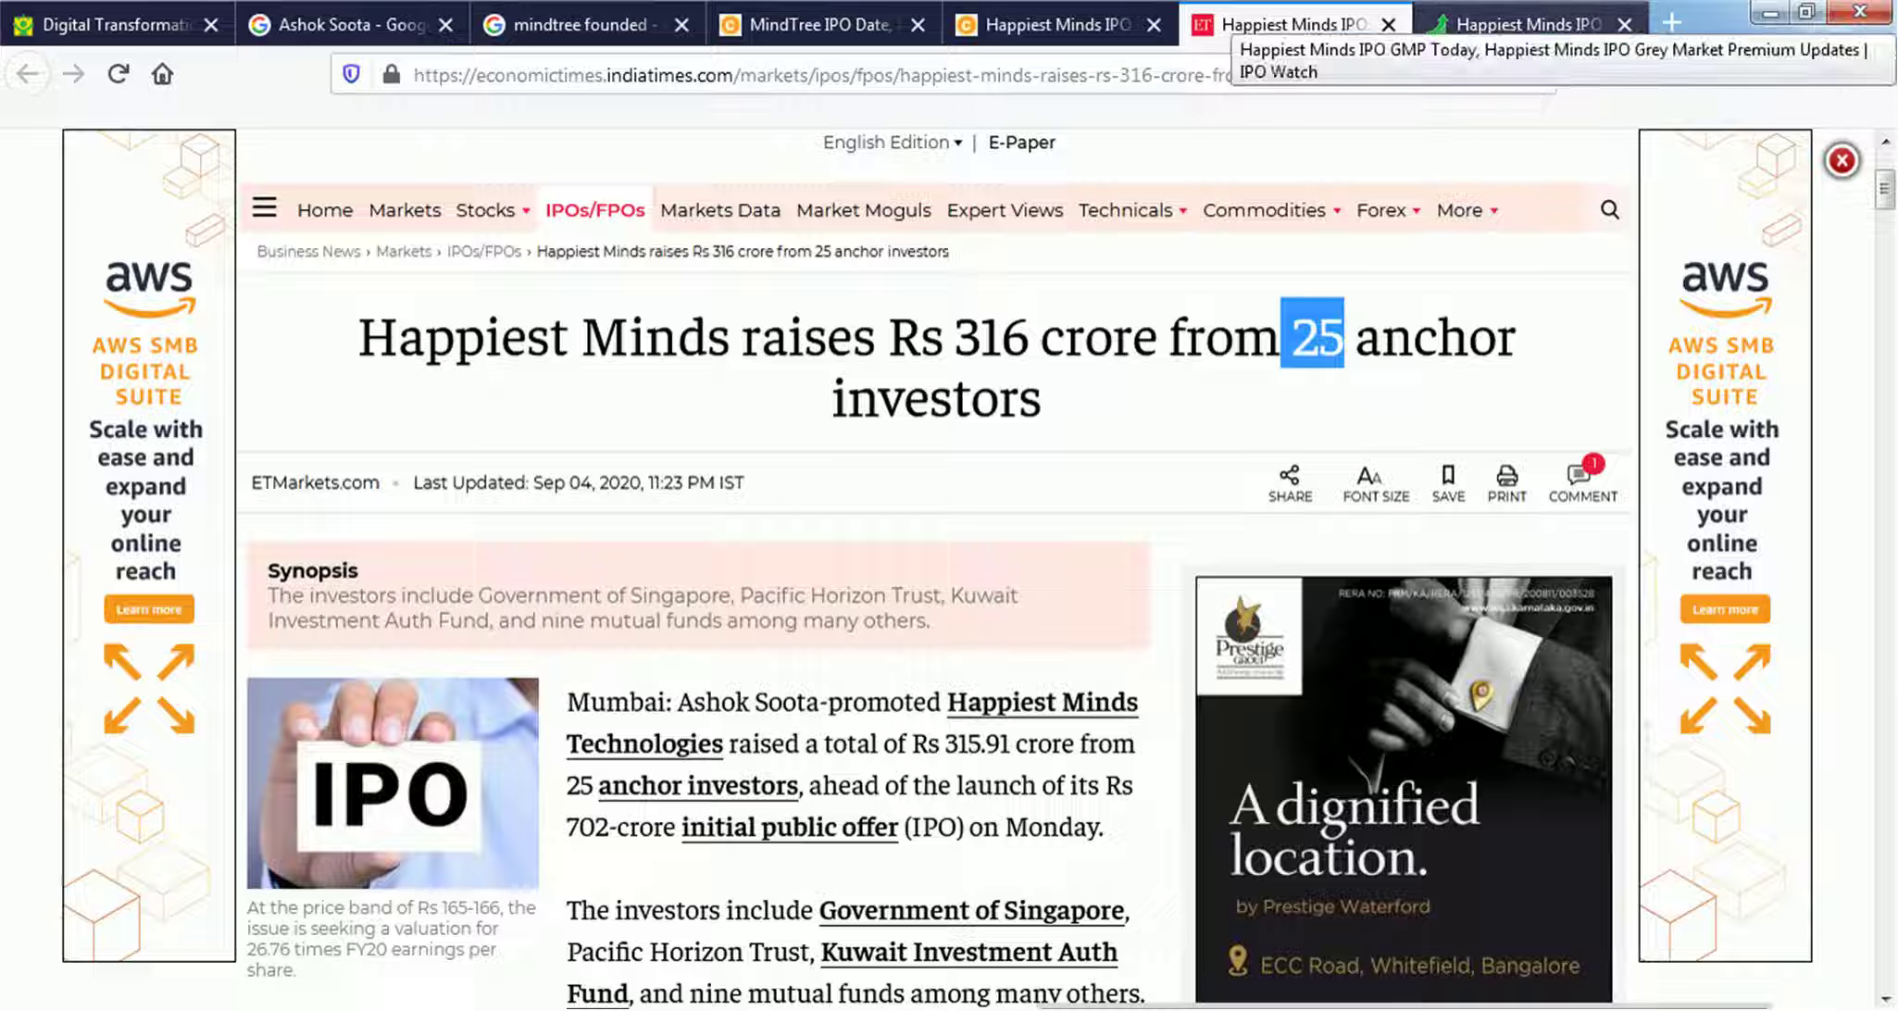
Step: Switch to the IPO Watch page listing the daily grey market premium rates for the Happiest Minds IPO
{"action": "left_click", "coordinate": [1515, 25]}
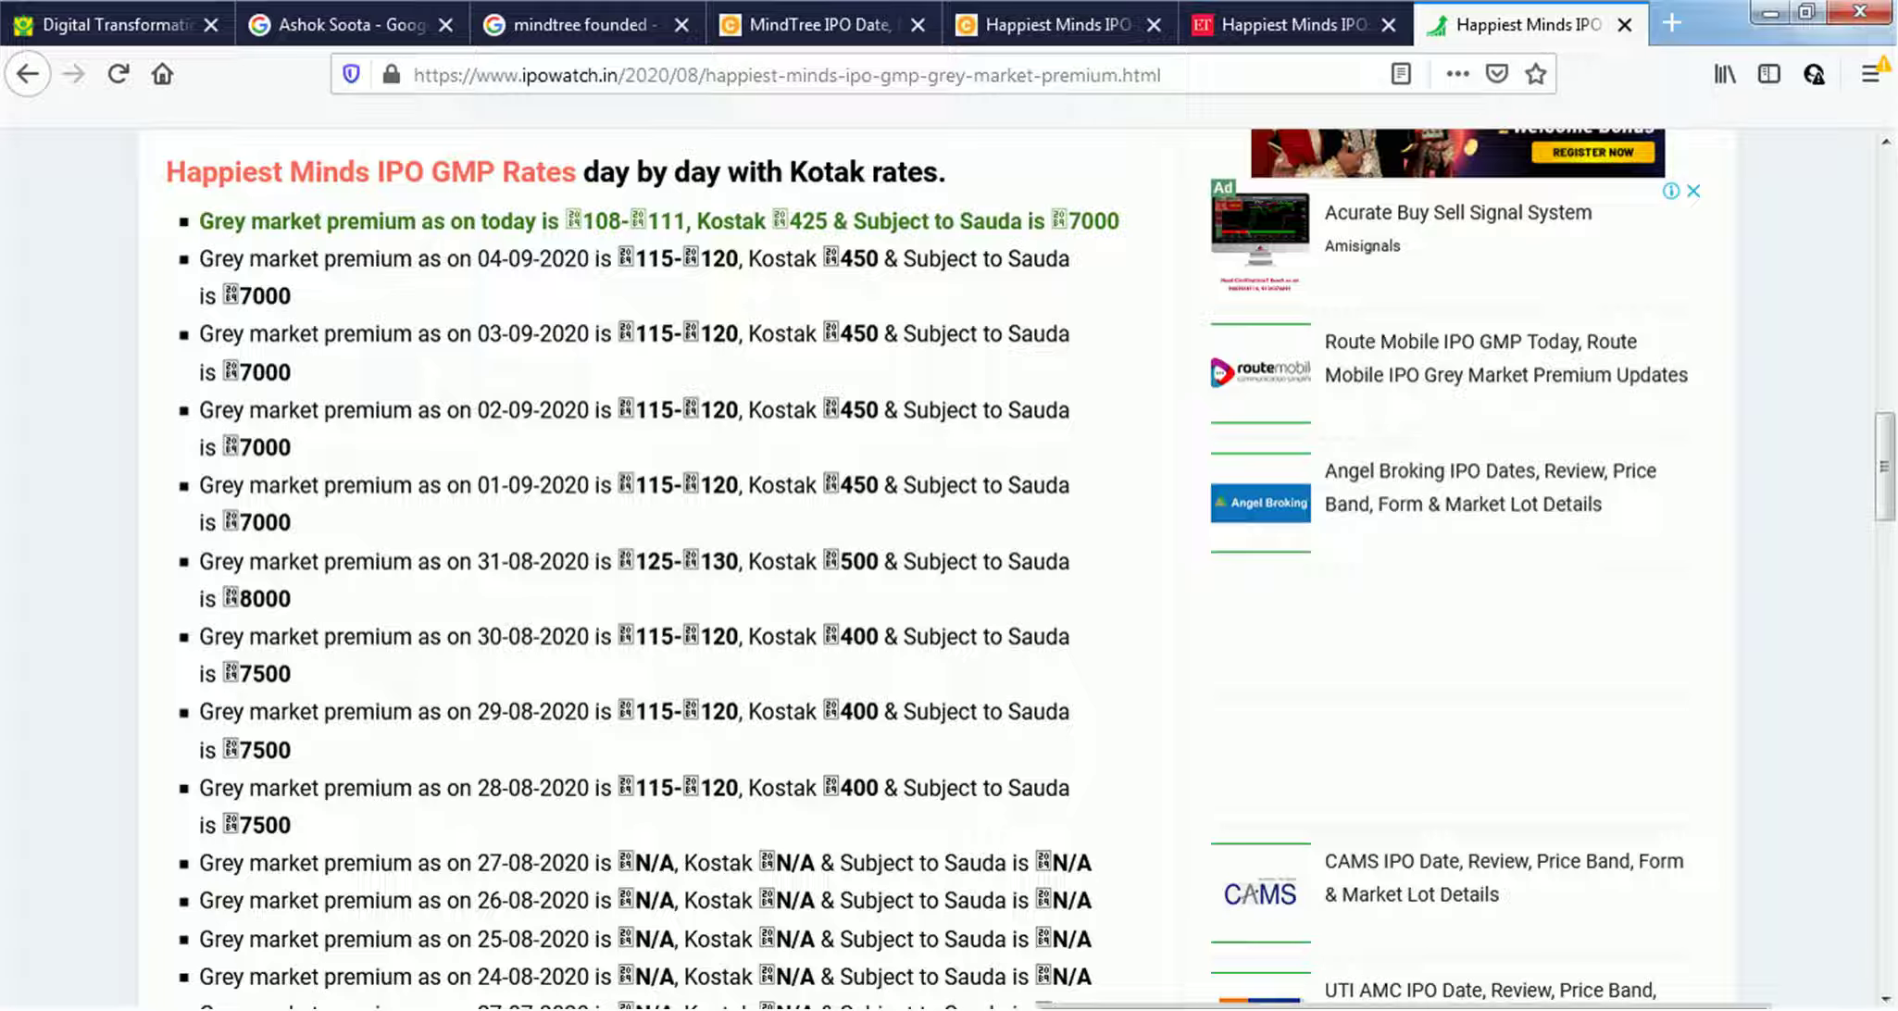